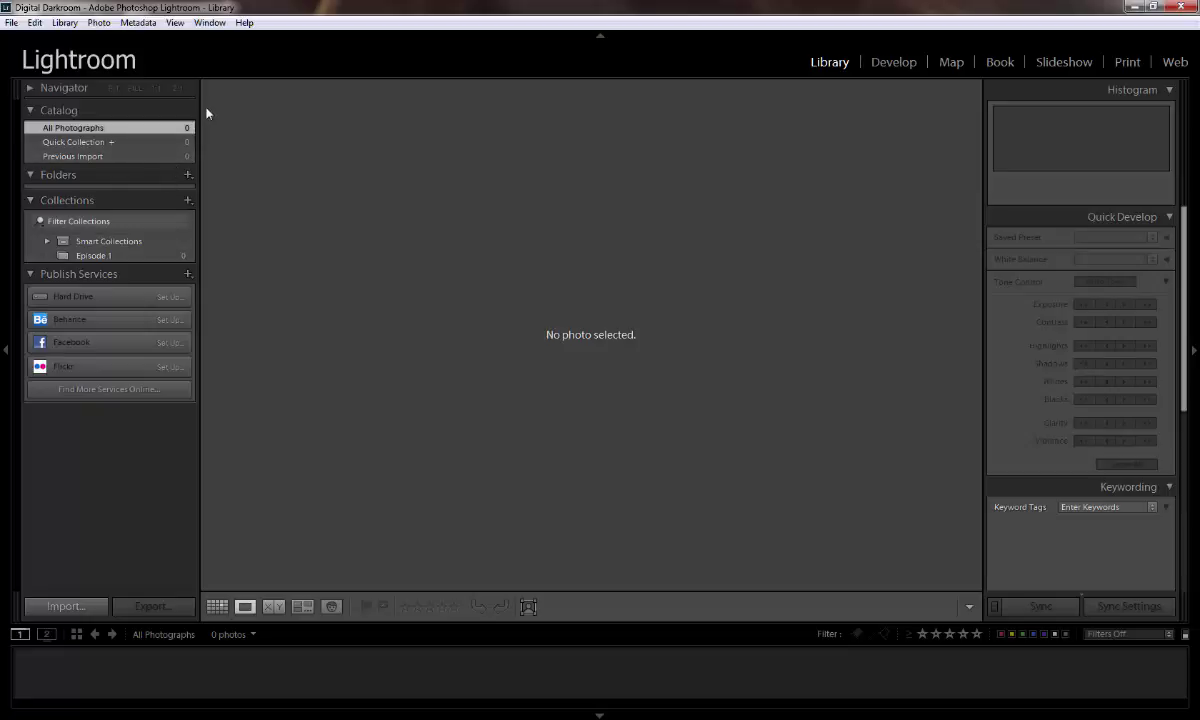
Hide and restore the panel group that holds Catalog, Folders and Collections
click(5, 427)
click(5, 356)
click(4, 348)
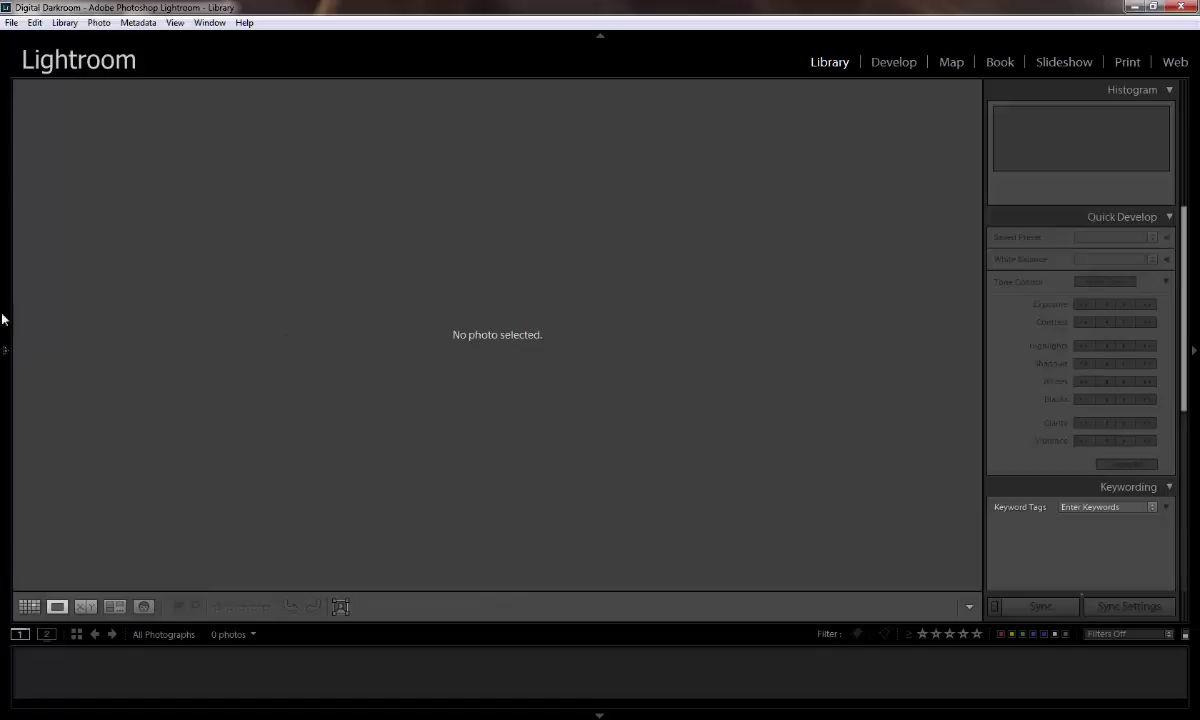
mouse_move(2, 320)
click(5, 368)
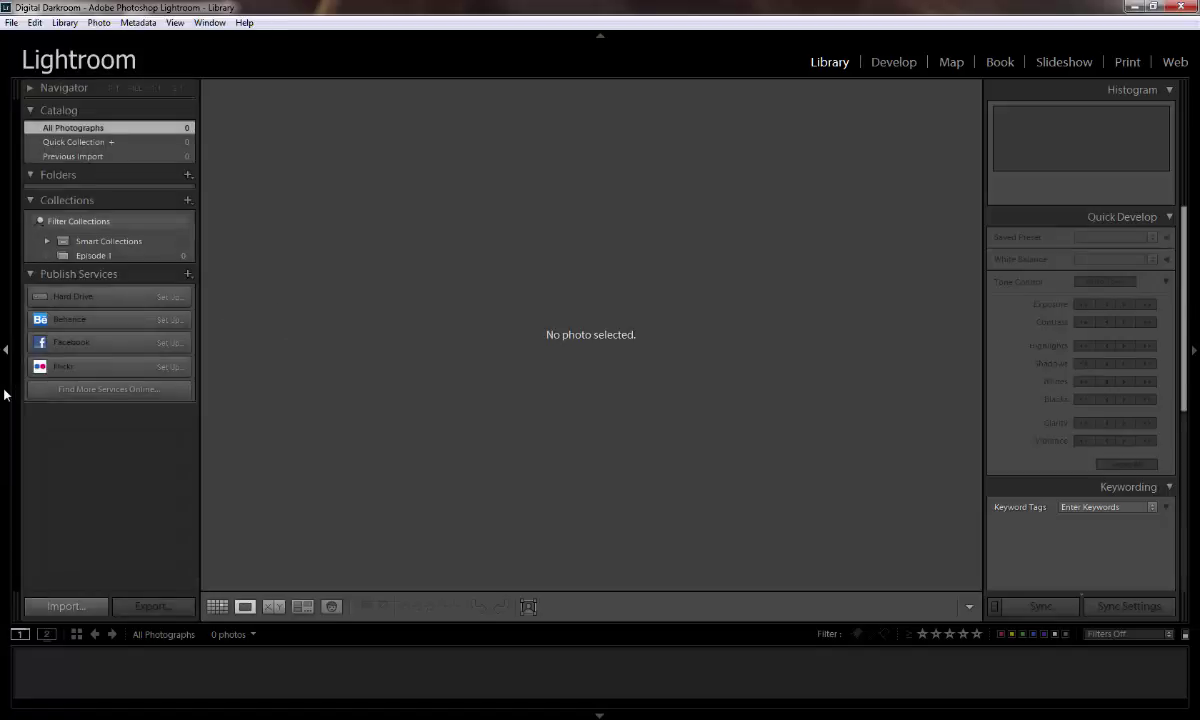
Toggle the filmstrip, the module picker and the Navigator, returning each to its original state
click(612, 714)
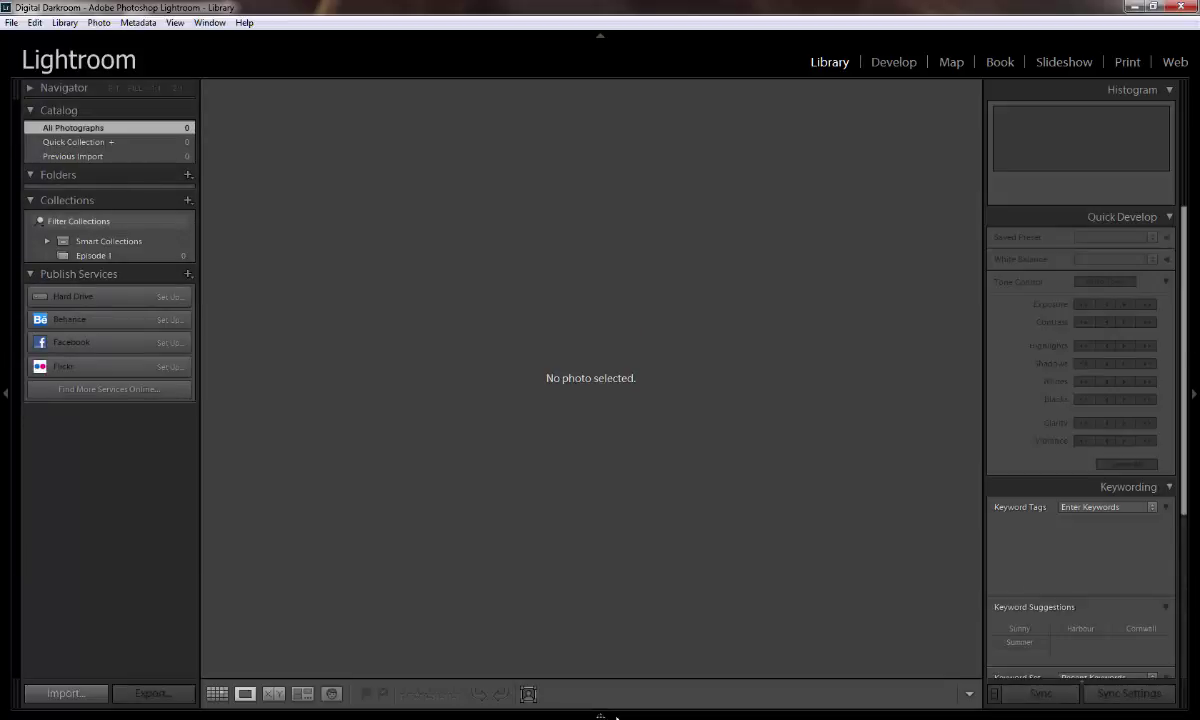
click(612, 715)
click(600, 37)
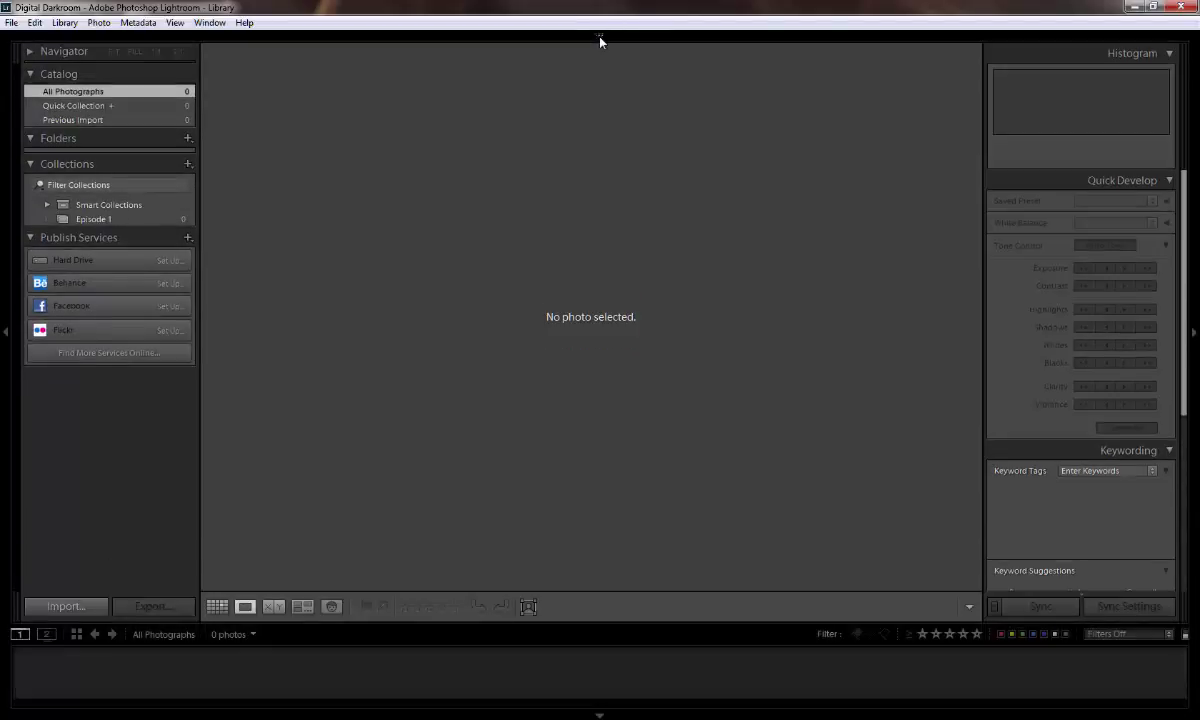
click(600, 38)
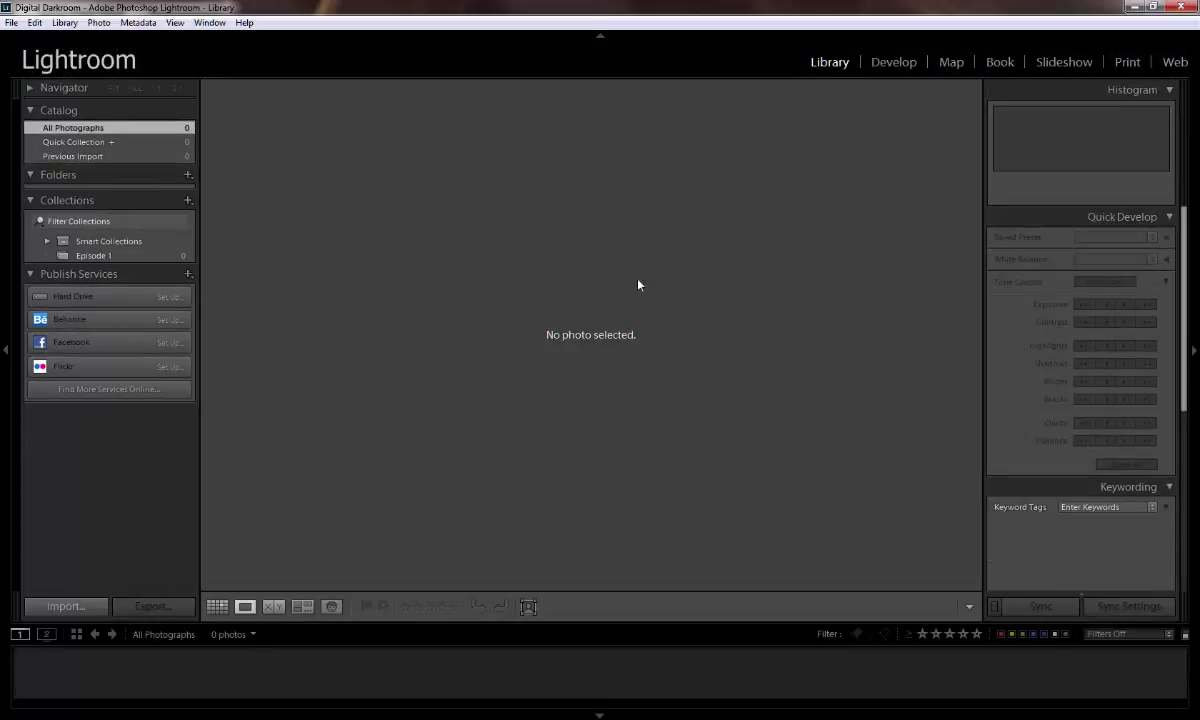
click(35, 86)
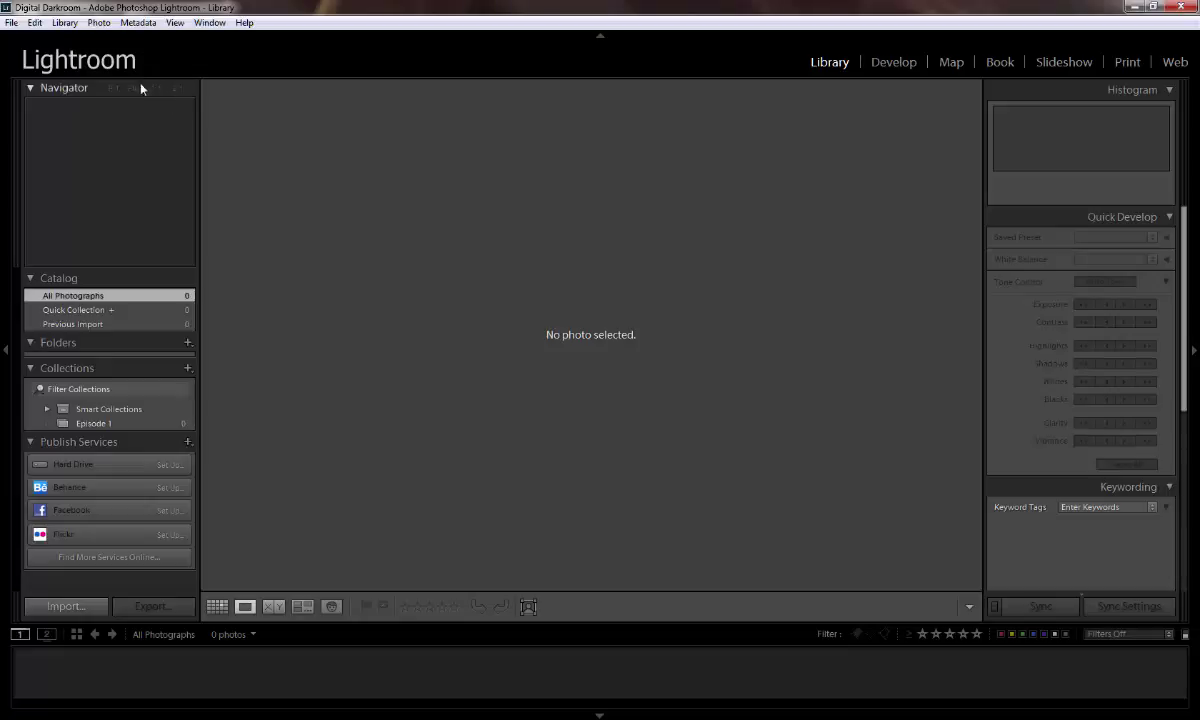
click(32, 88)
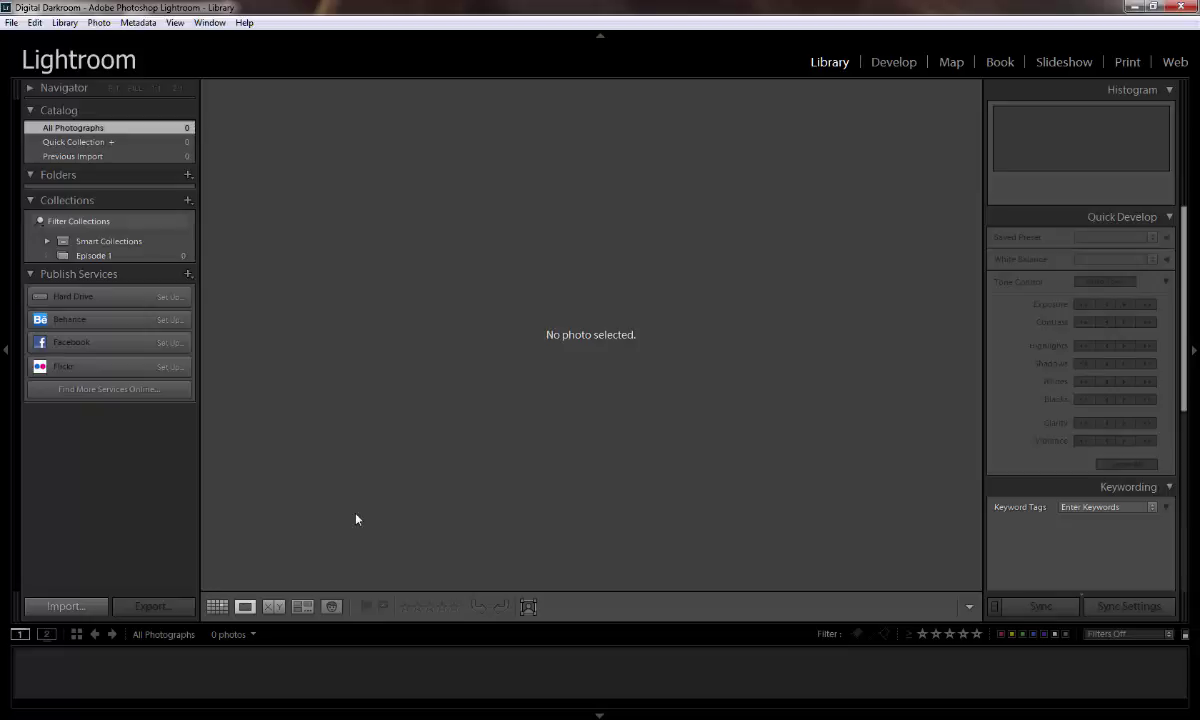
Open the photo import window for the EOS_DIGITAL card and select IMG_6994.CR2
click(85, 612)
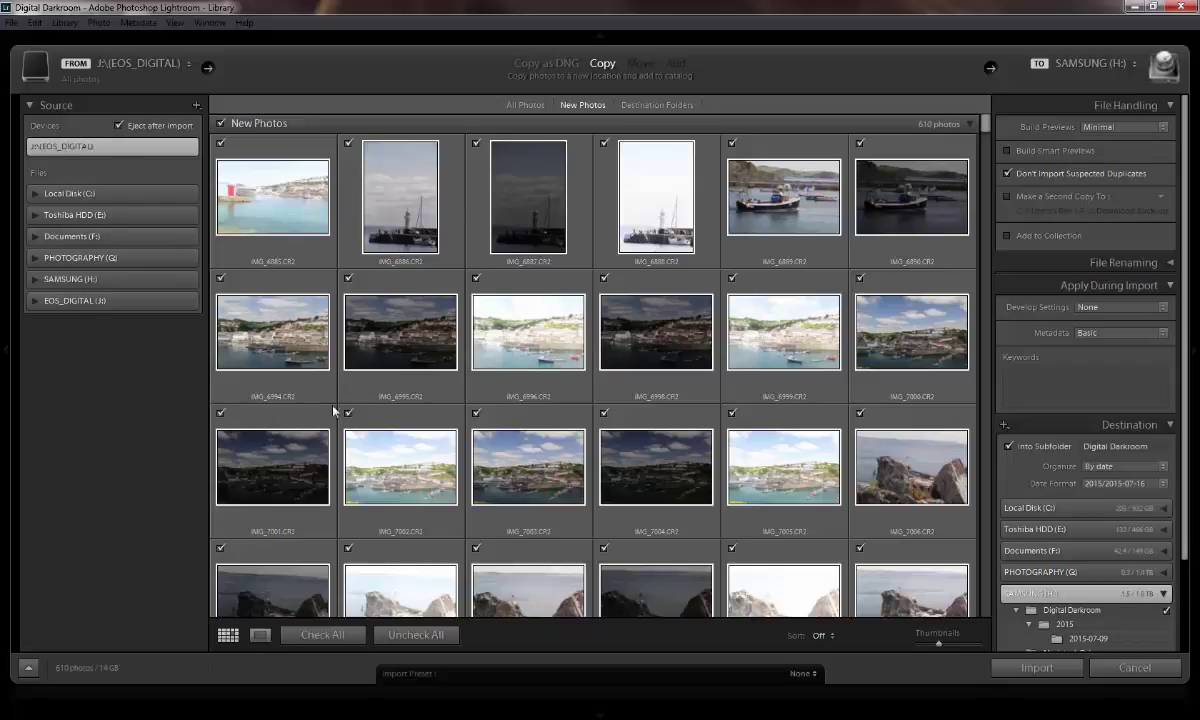
click(270, 330)
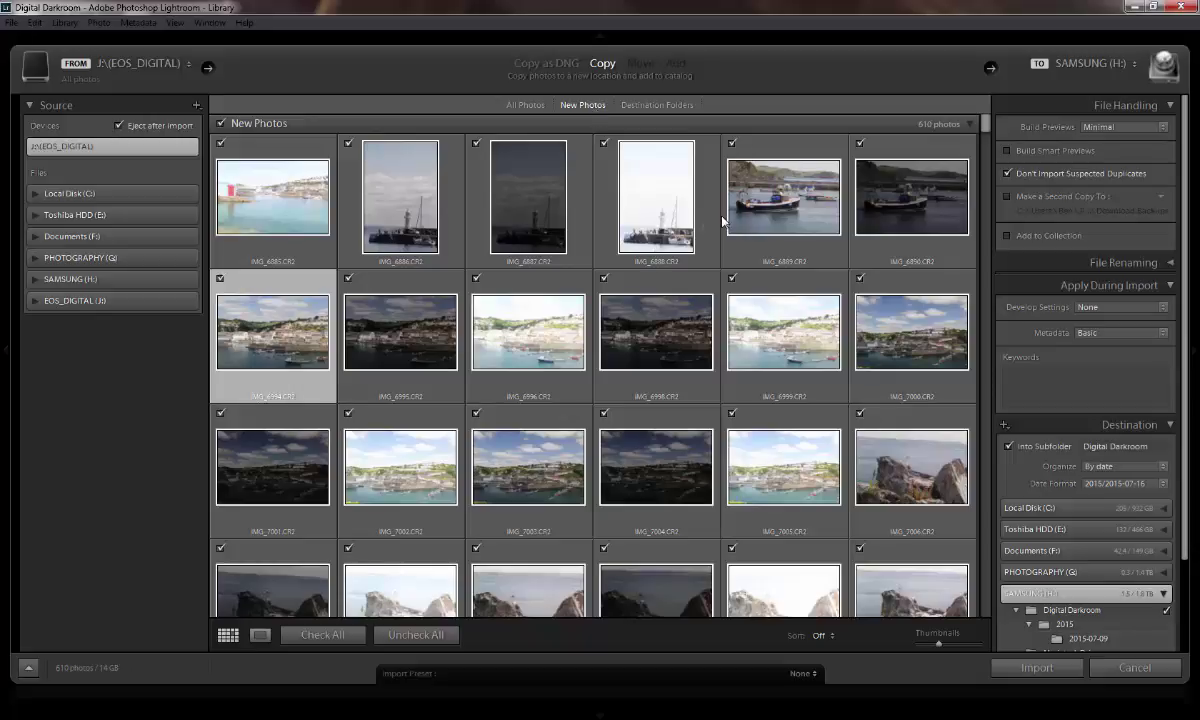
mouse_move(723, 221)
mouse_move(514, 207)
mouse_move(645, 146)
Select IMG_7000.CR2, IMG_7001.CR2 and IMG_7002.CR2 together with the three landscape harbour exposures two rows below them
click(919, 348)
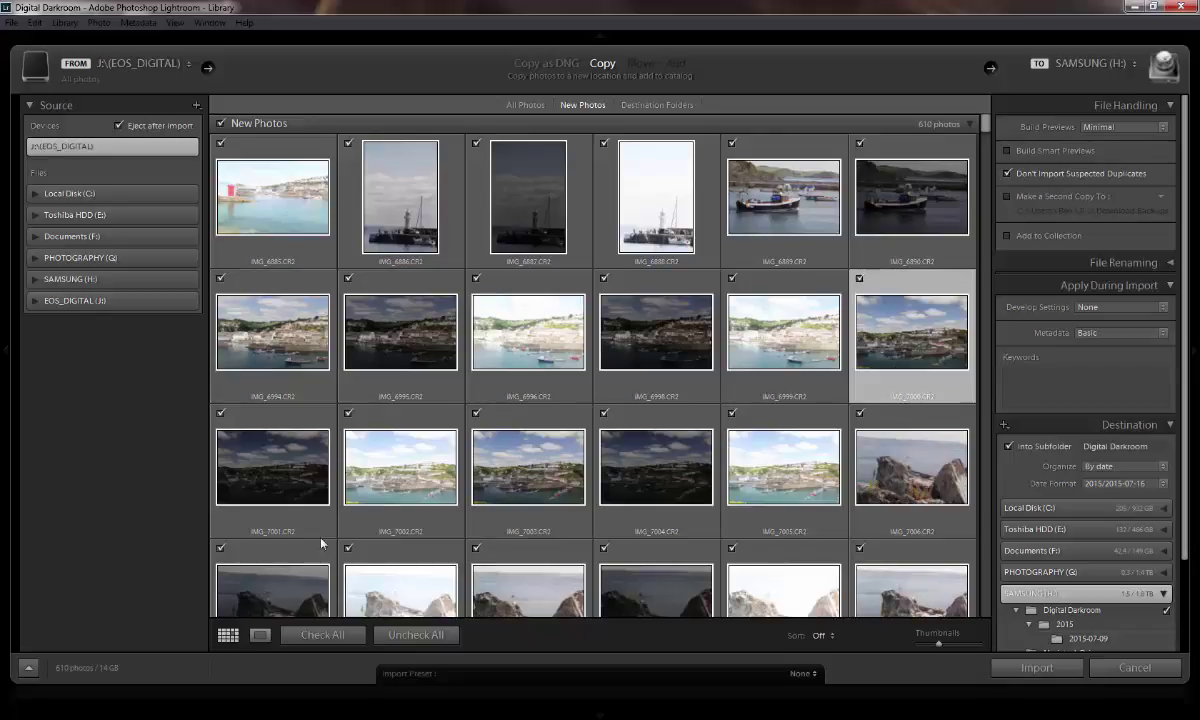
ctrl+click(279, 471)
ctrl+click(378, 421)
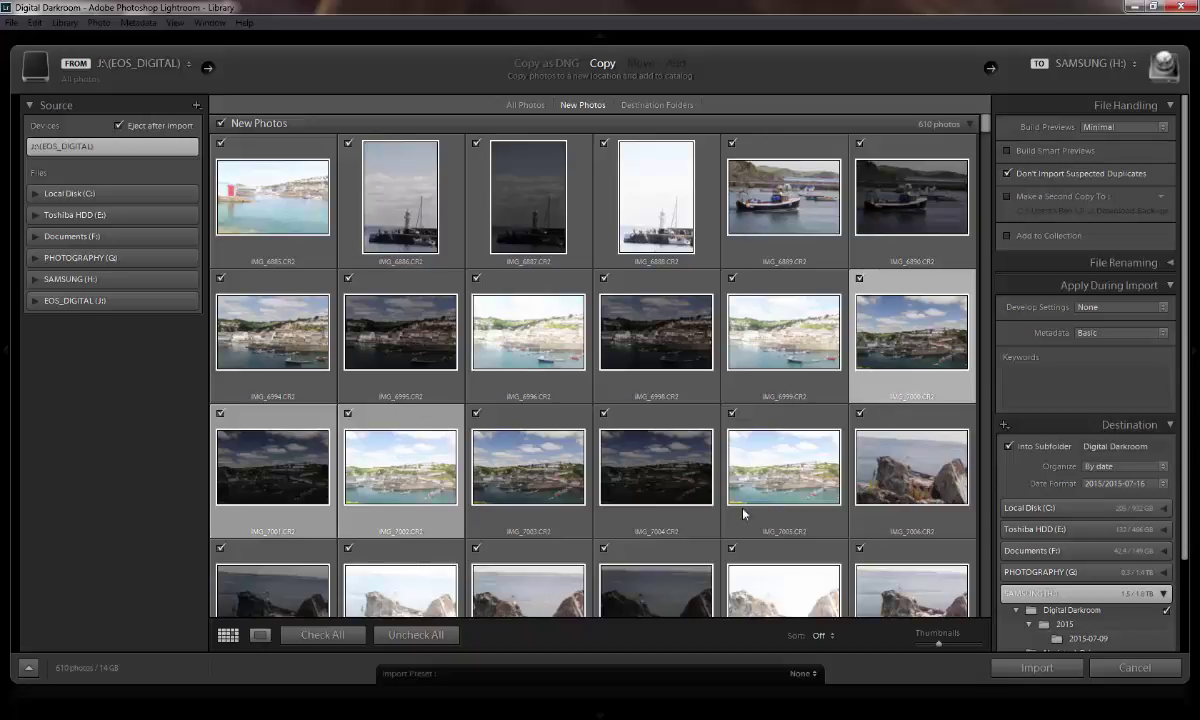
ctrl+click(558, 492)
ctrl+click(388, 465)
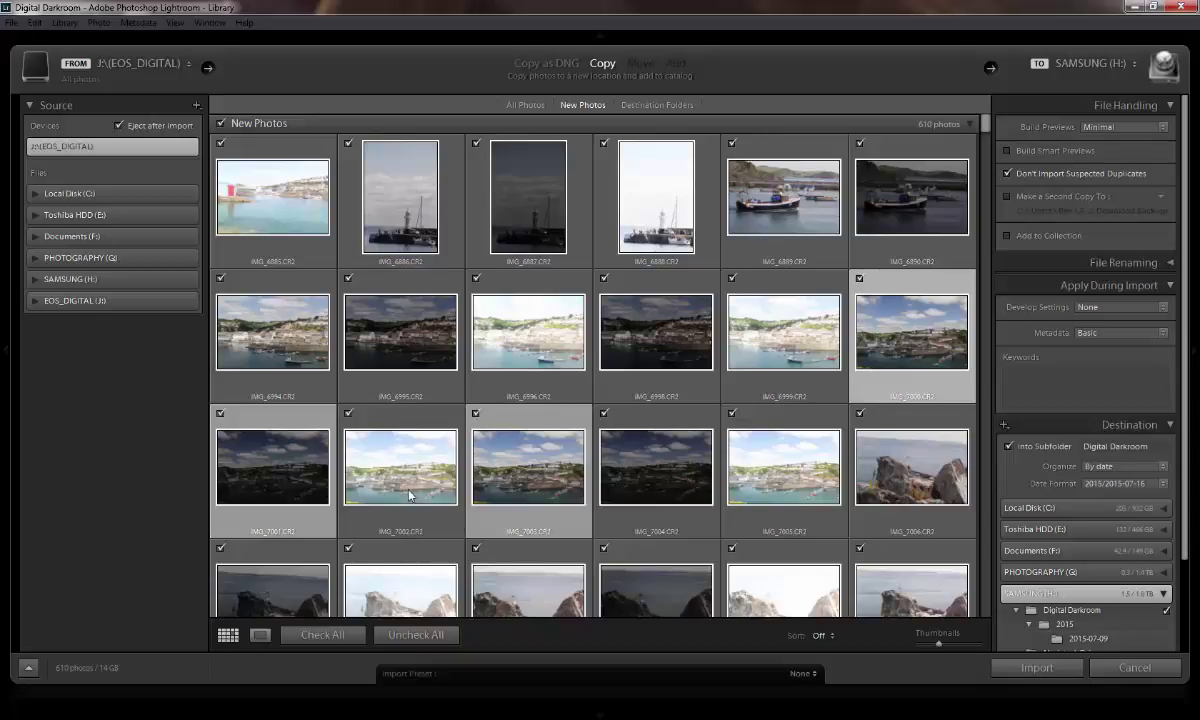
ctrl+click(493, 479)
ctrl+click(405, 453)
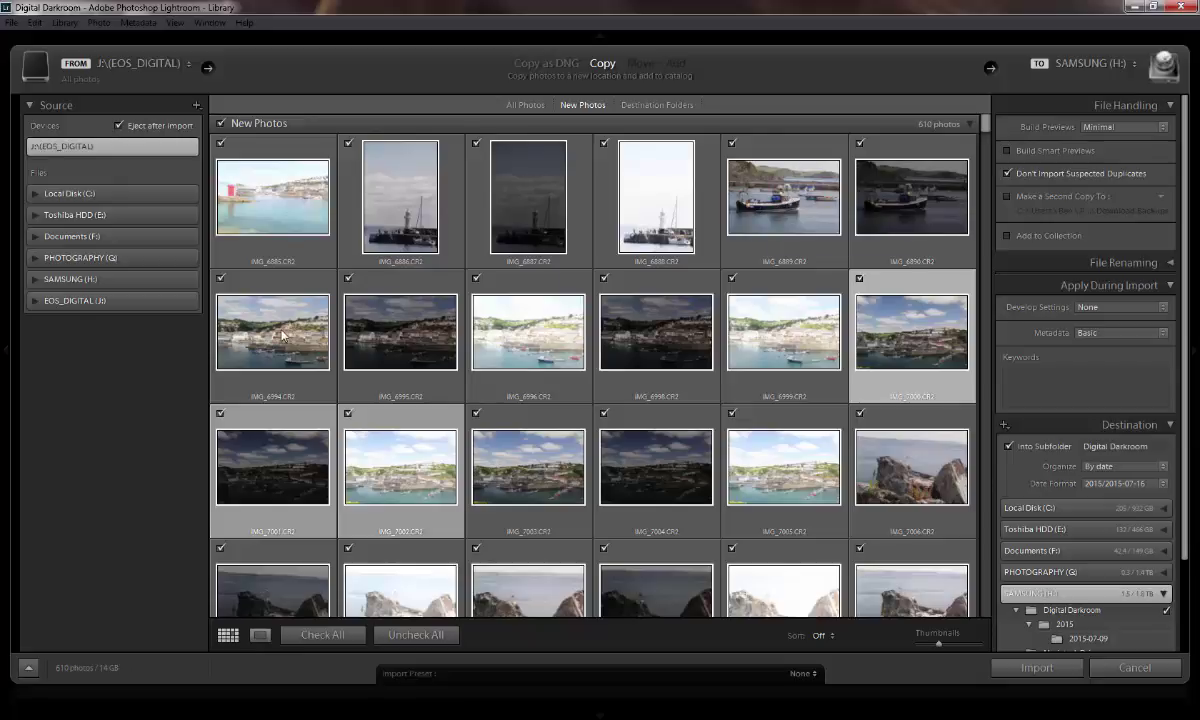
scroll(471, 383, down, 2)
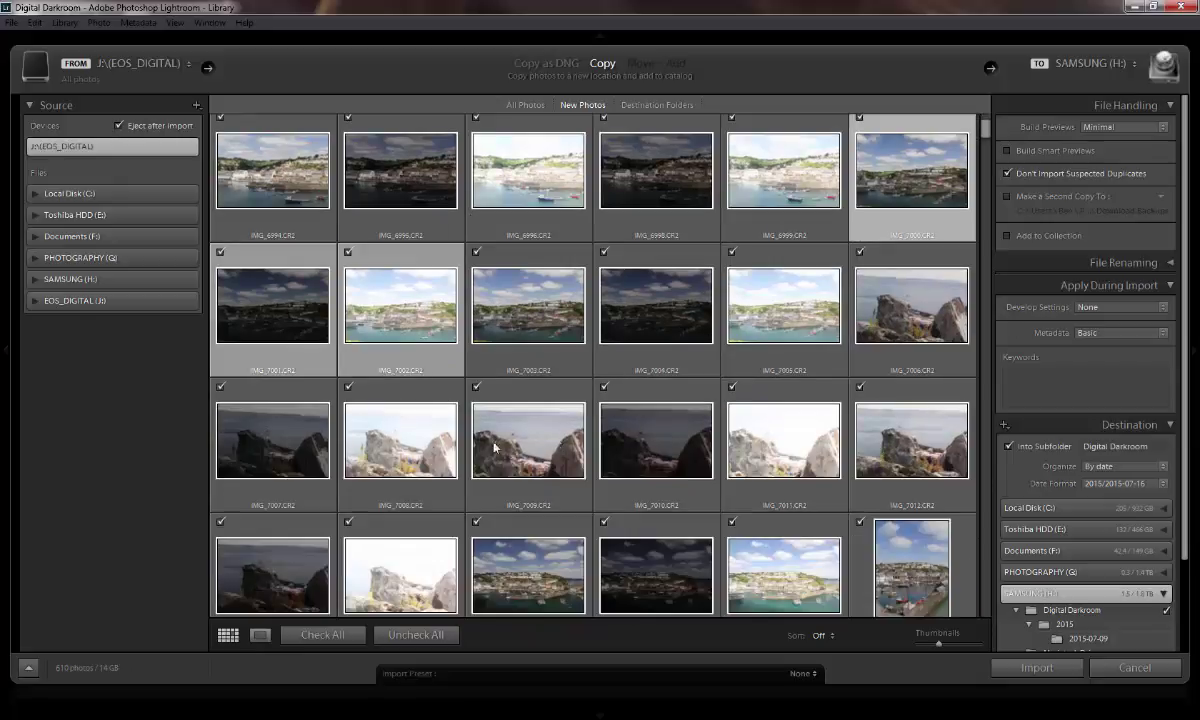
drag(760, 571, 550, 546)
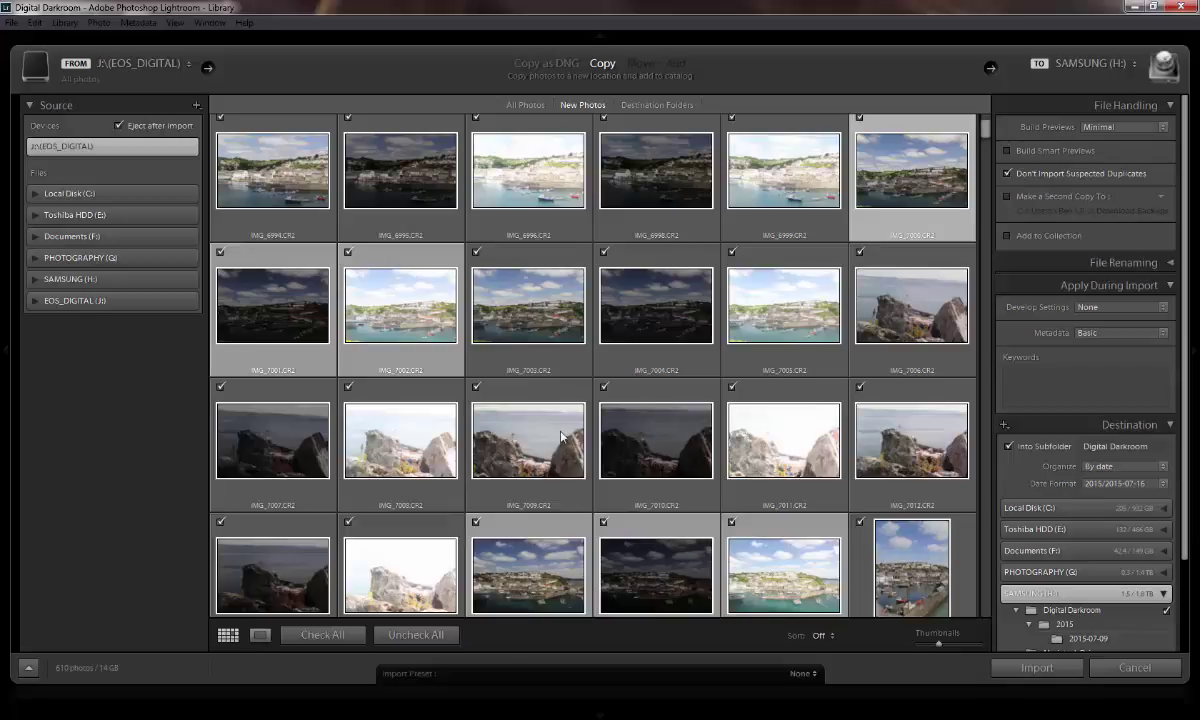
Exclude all photos from the import except the six selected harbour shots
click(415, 634)
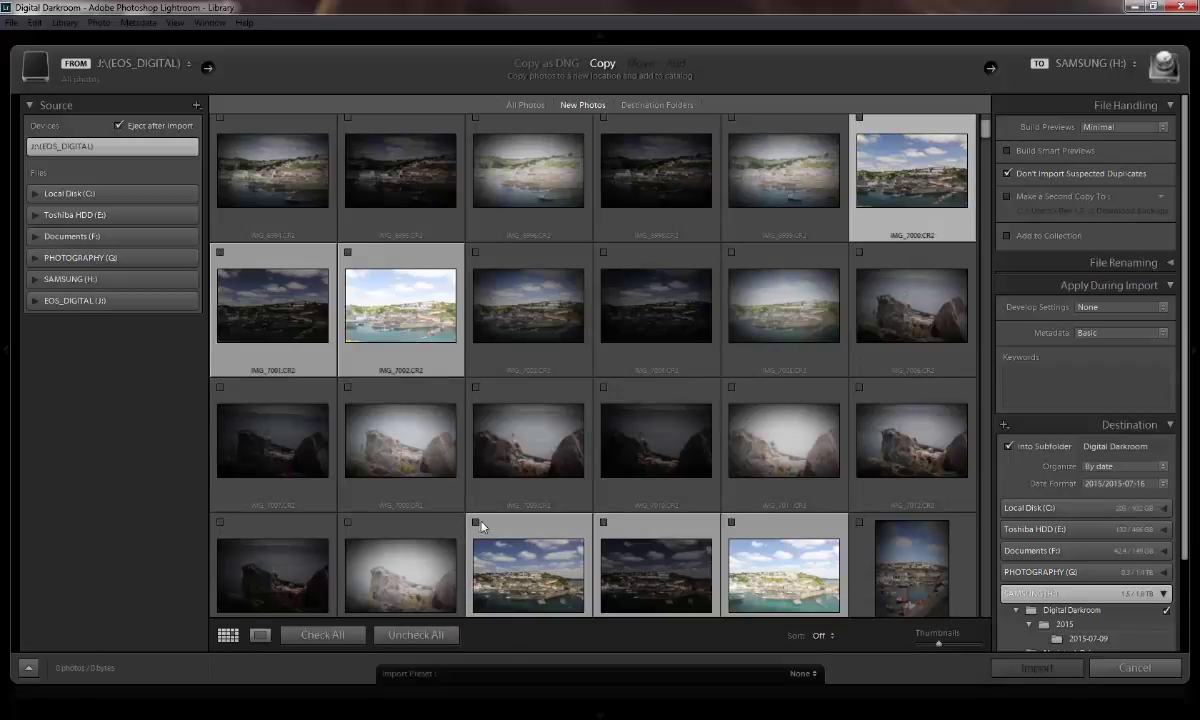
click(476, 521)
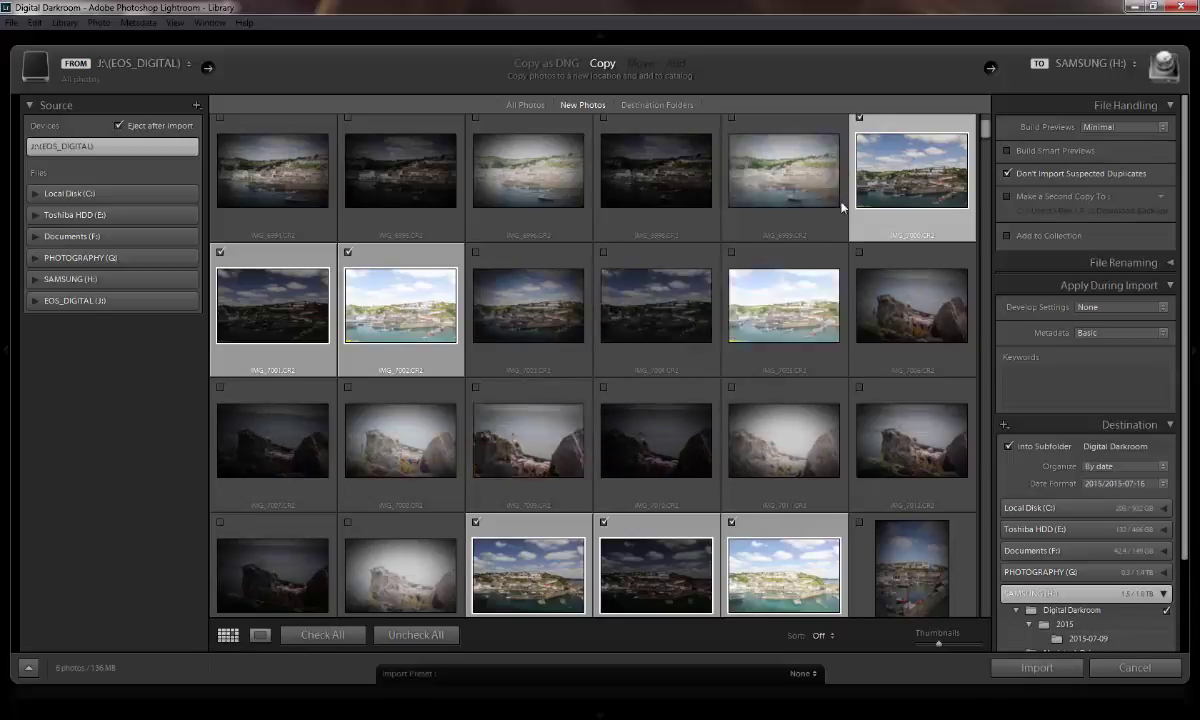
click(890, 125)
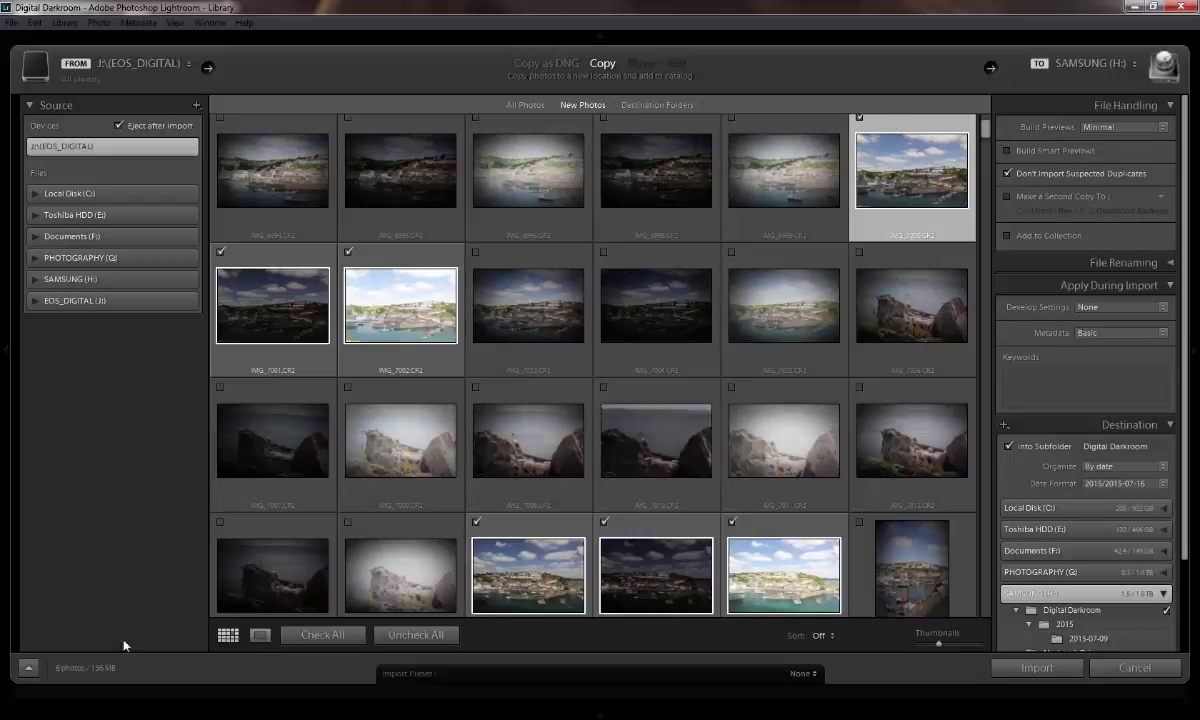
View IMG_7000.CR2 enlarged in loupe view and return to the start of the thumbnail grid
click(260, 635)
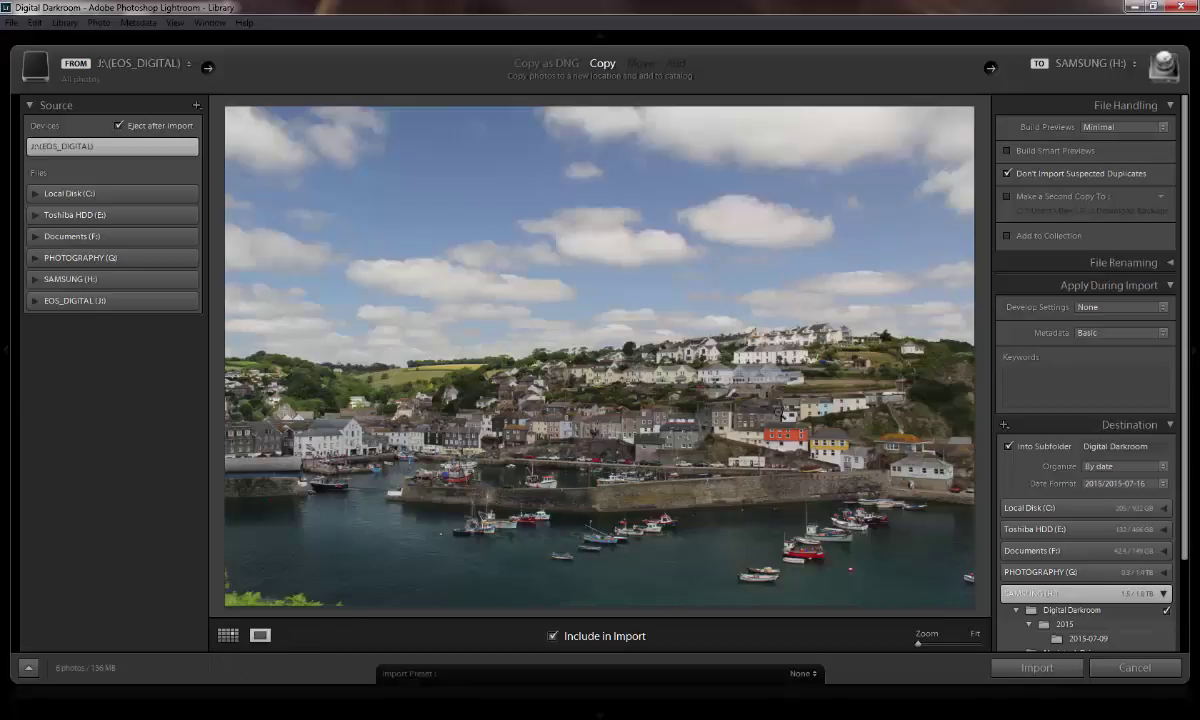
click(228, 635)
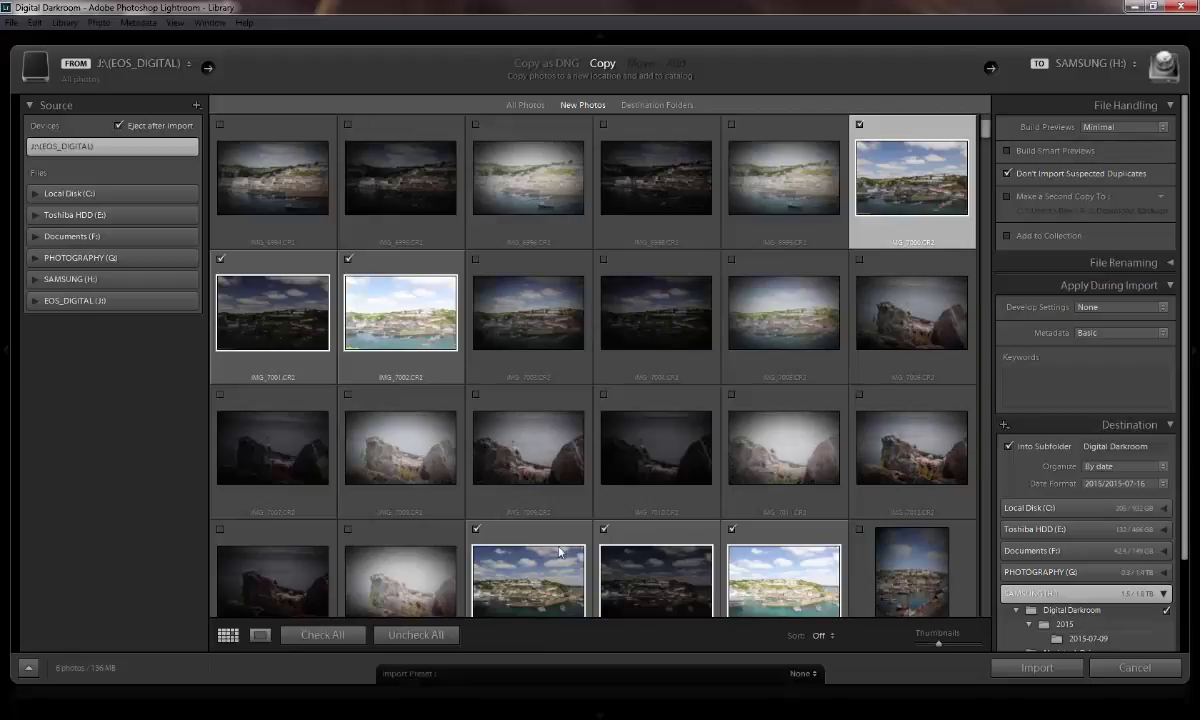
scroll(737, 425, up, 3)
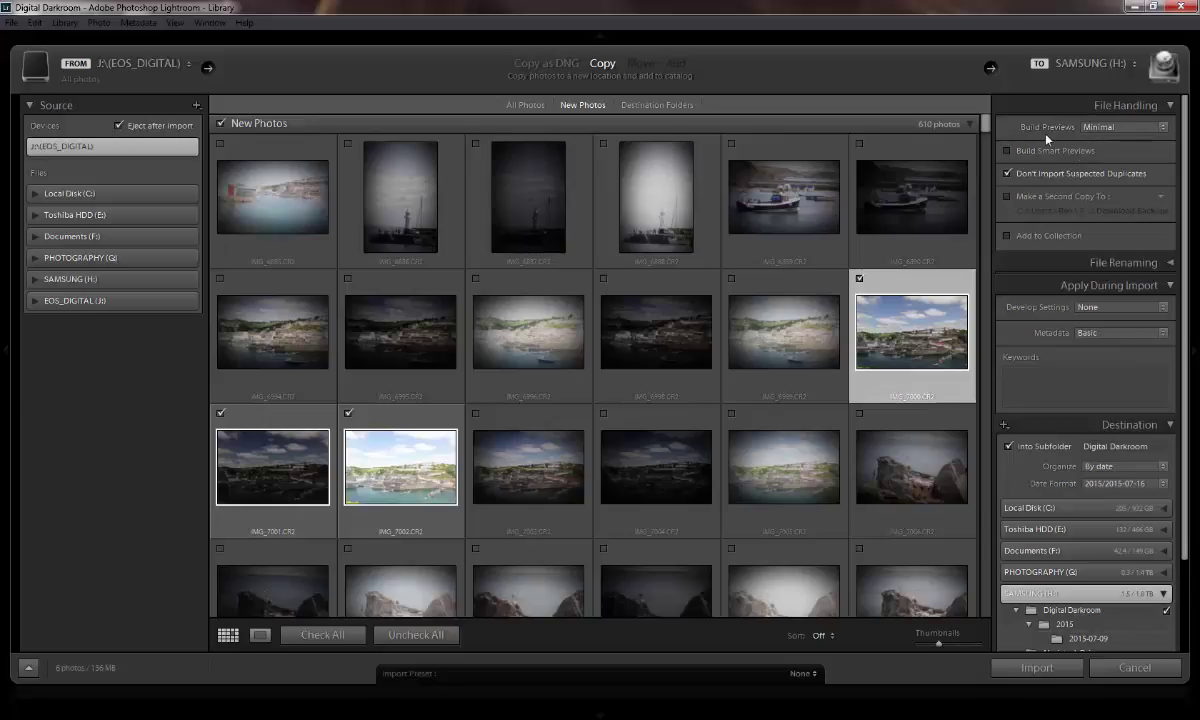
Keep Build Previews at Minimal and enable adding the imported photos to a collection
click(1120, 129)
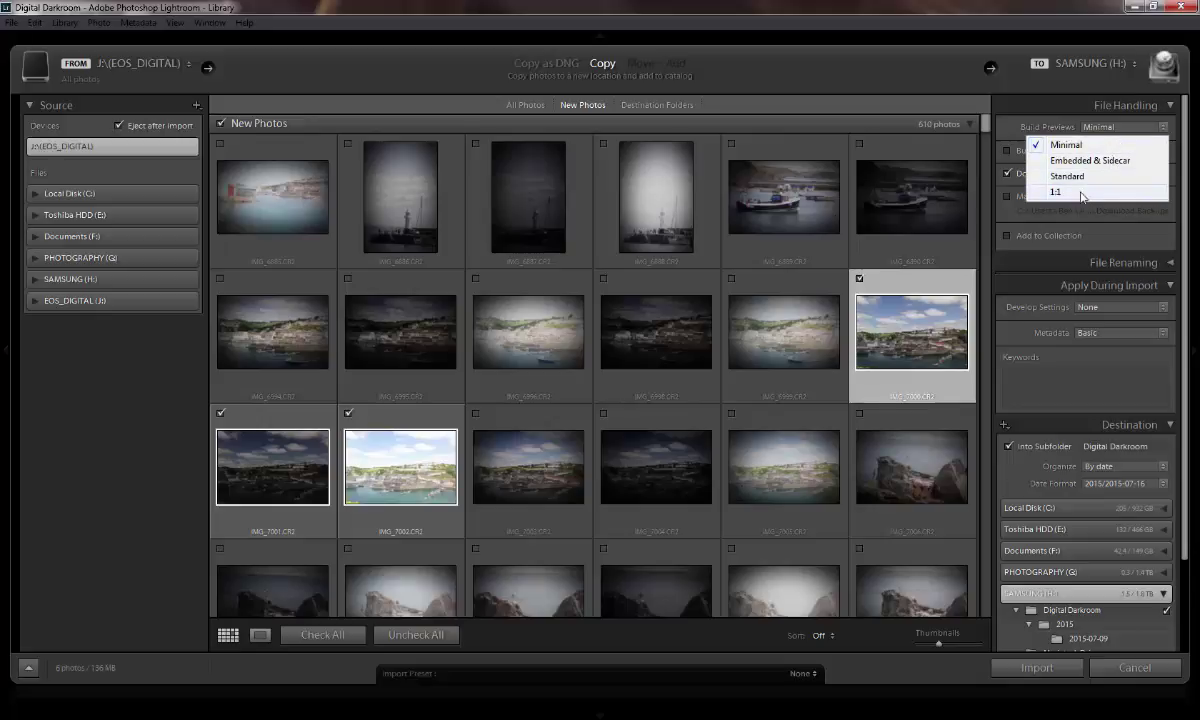
click(1078, 138)
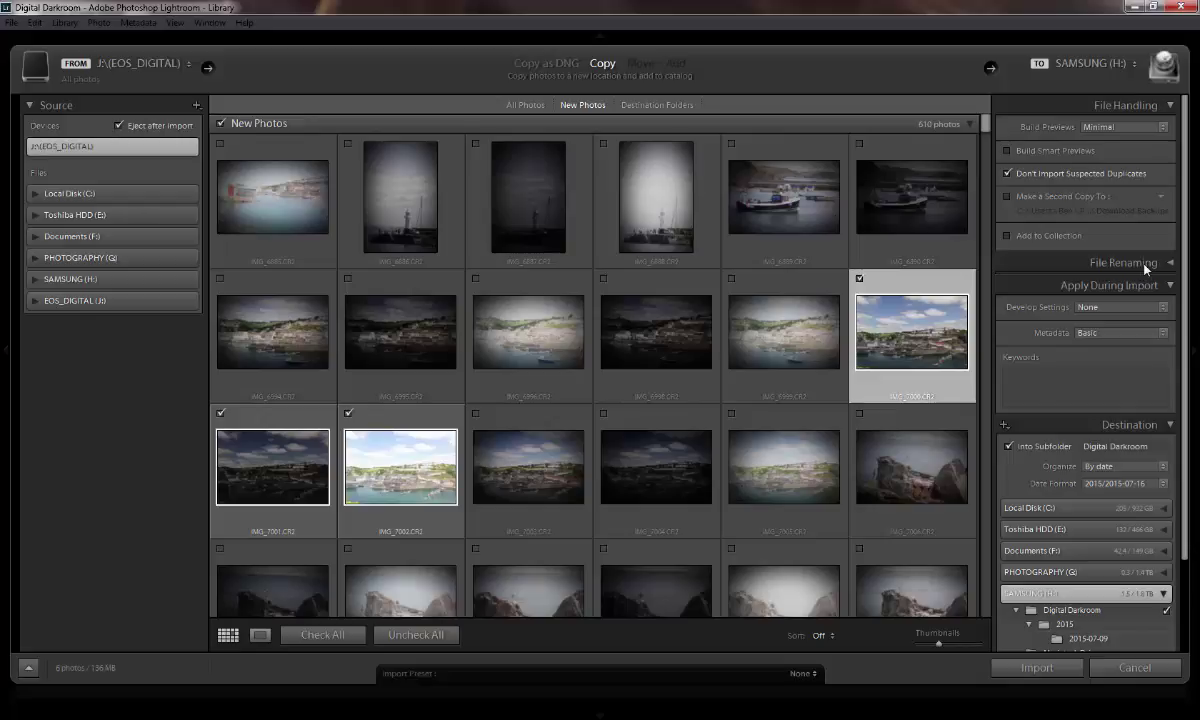
click(1052, 235)
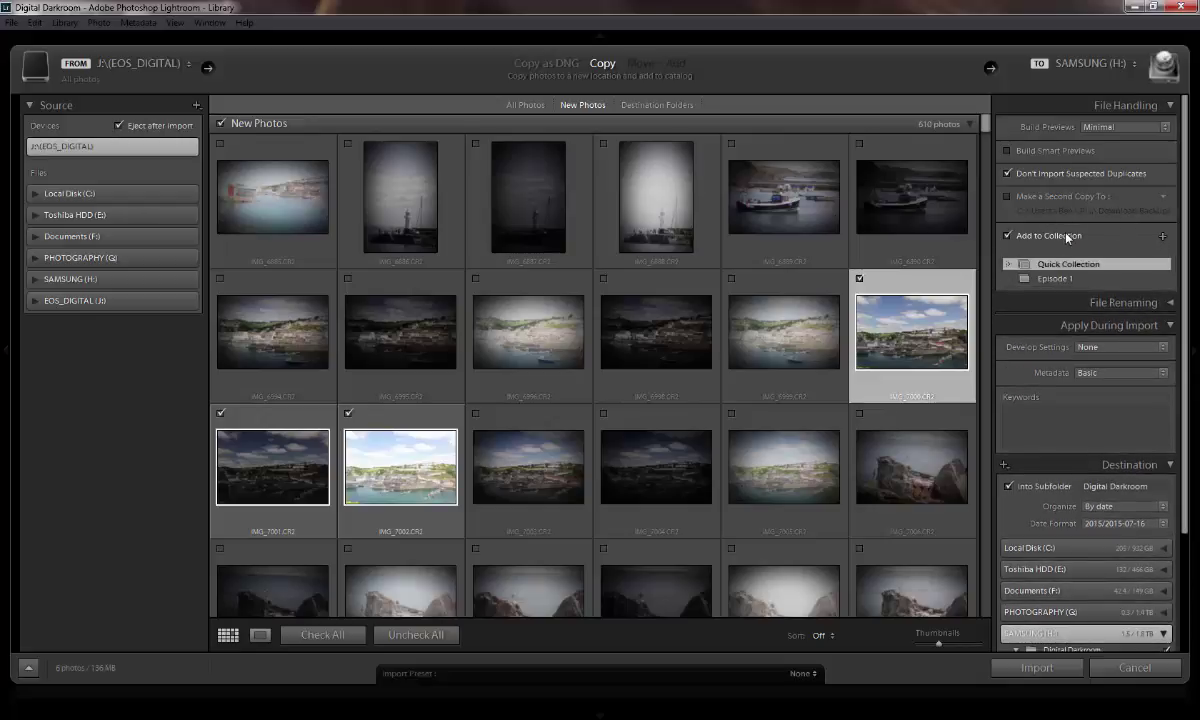
click(1161, 238)
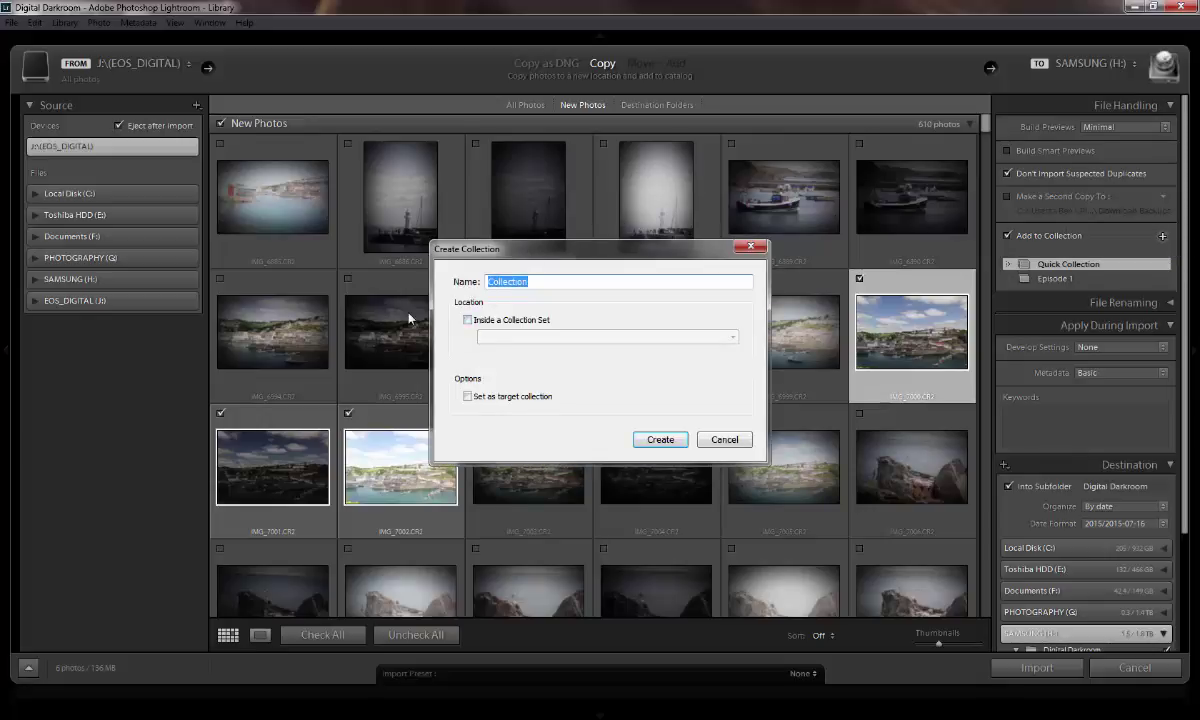
text(summer hols)
click(751, 245)
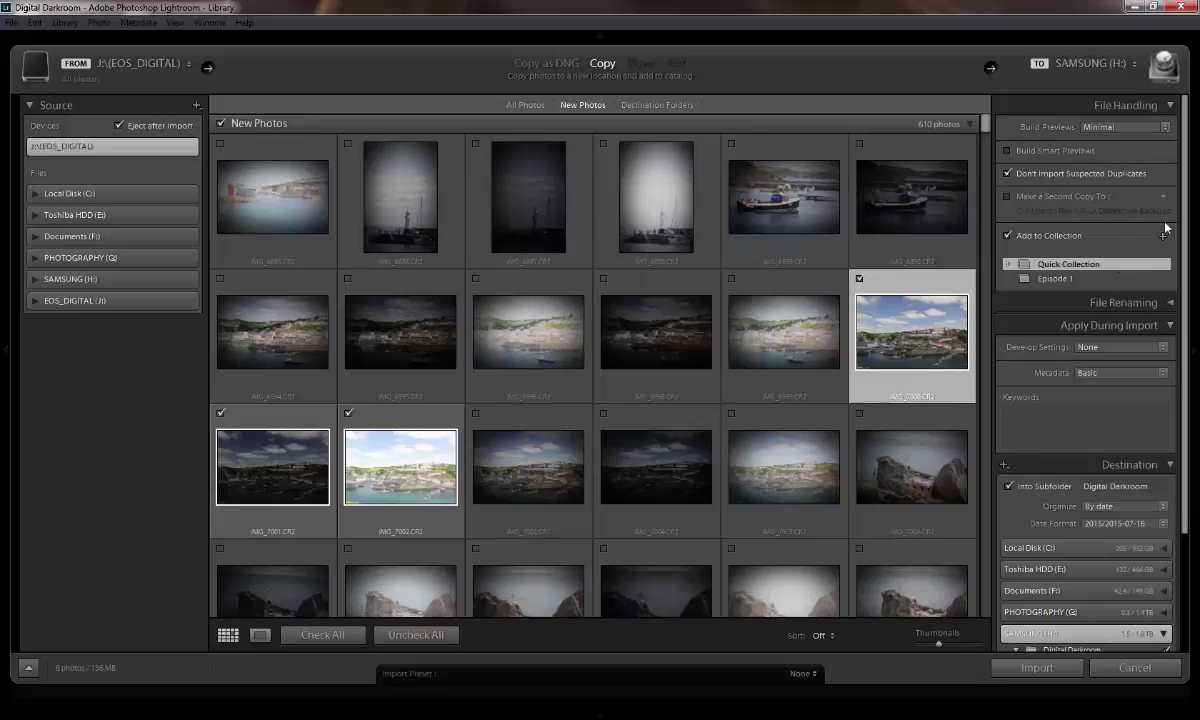
Choose Episode 1 as the collection for the imported photos, and expand File Renaming while collapsing File Handling
click(1057, 279)
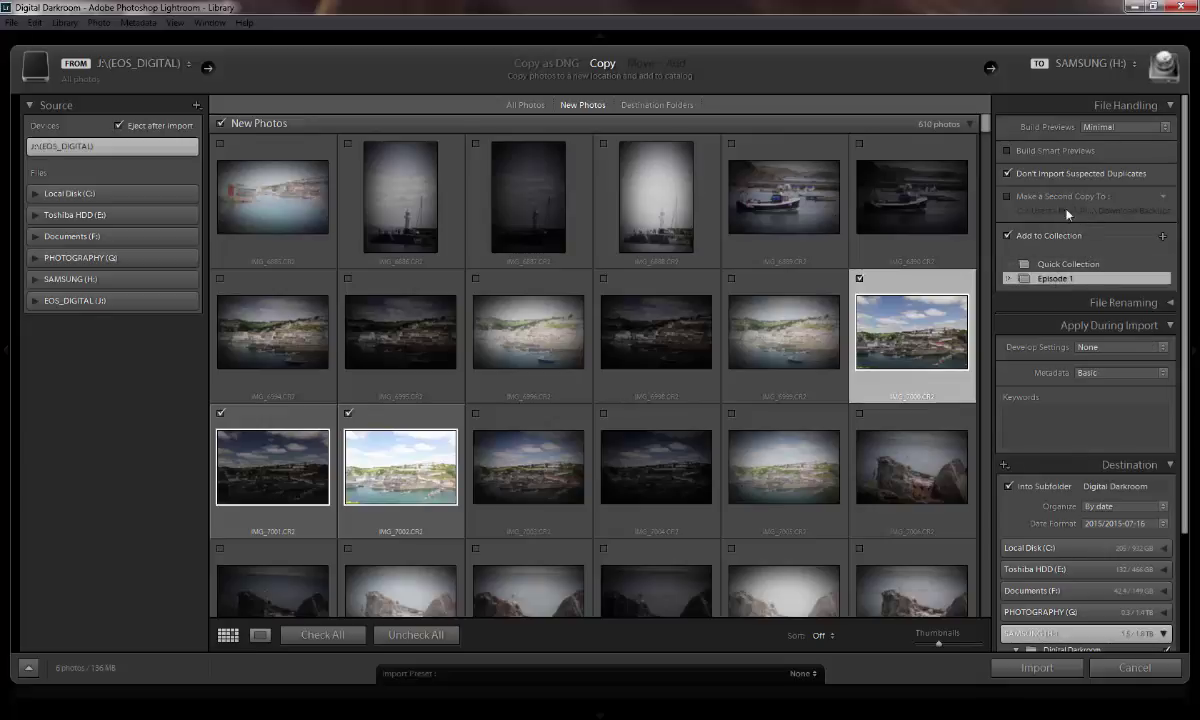
click(1168, 305)
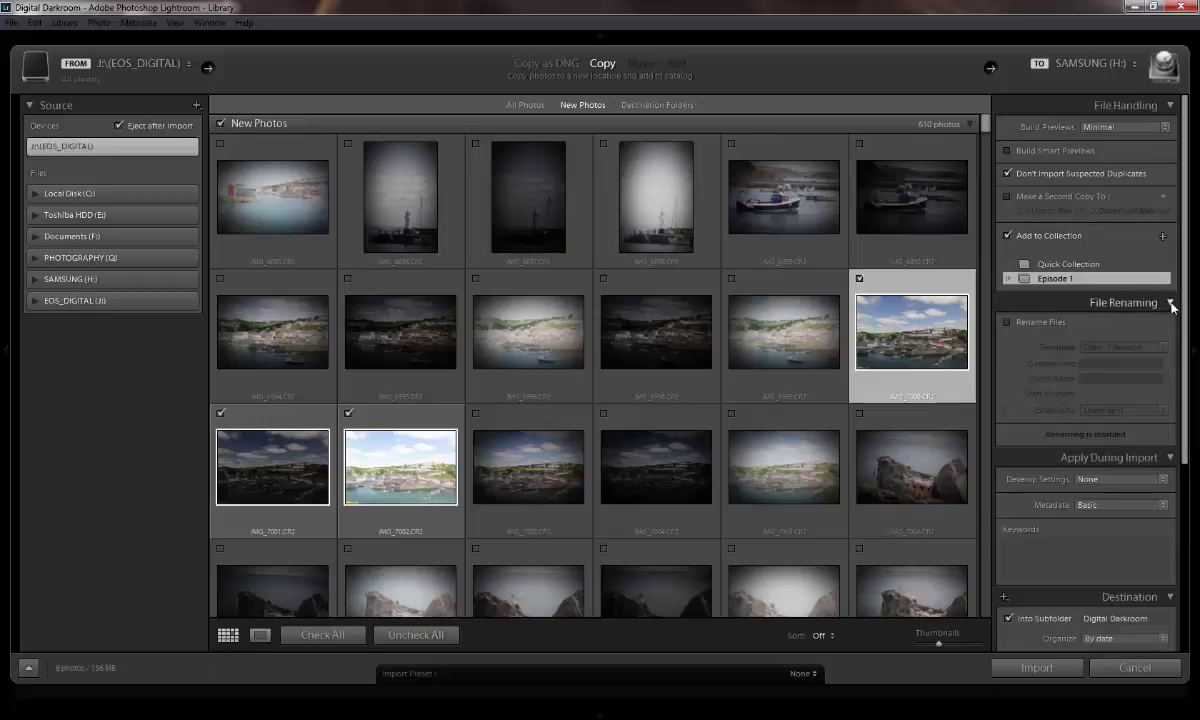
click(1168, 107)
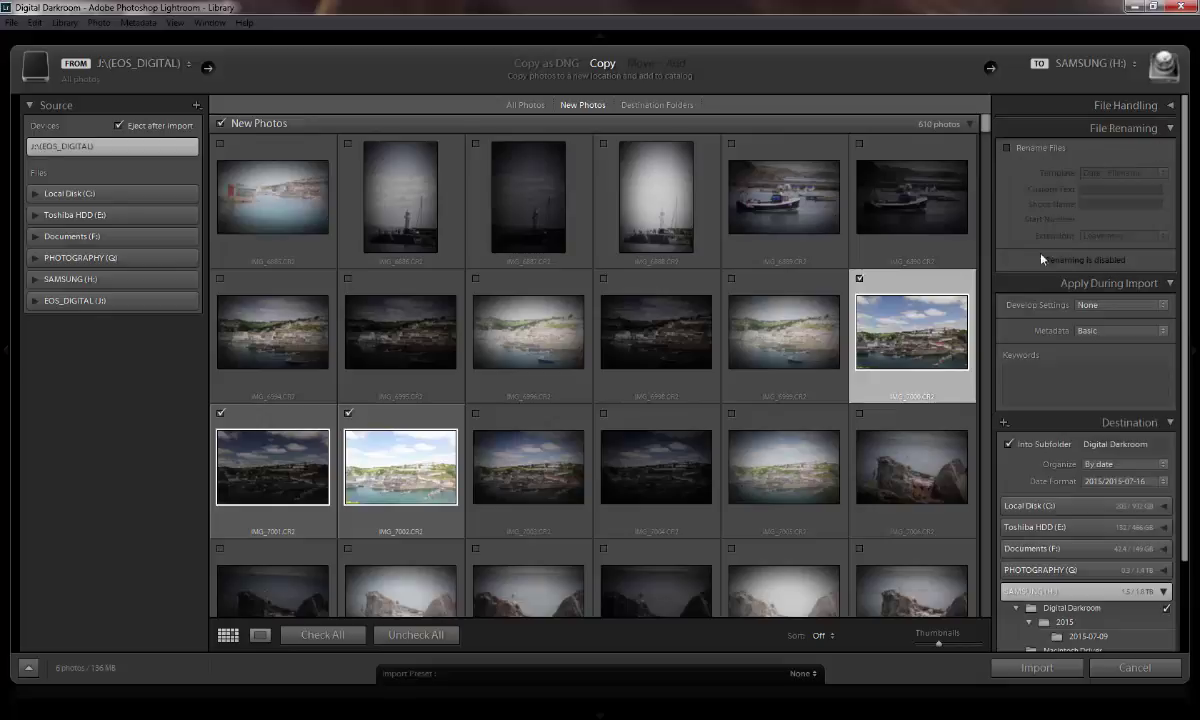
click(1043, 149)
click(1100, 174)
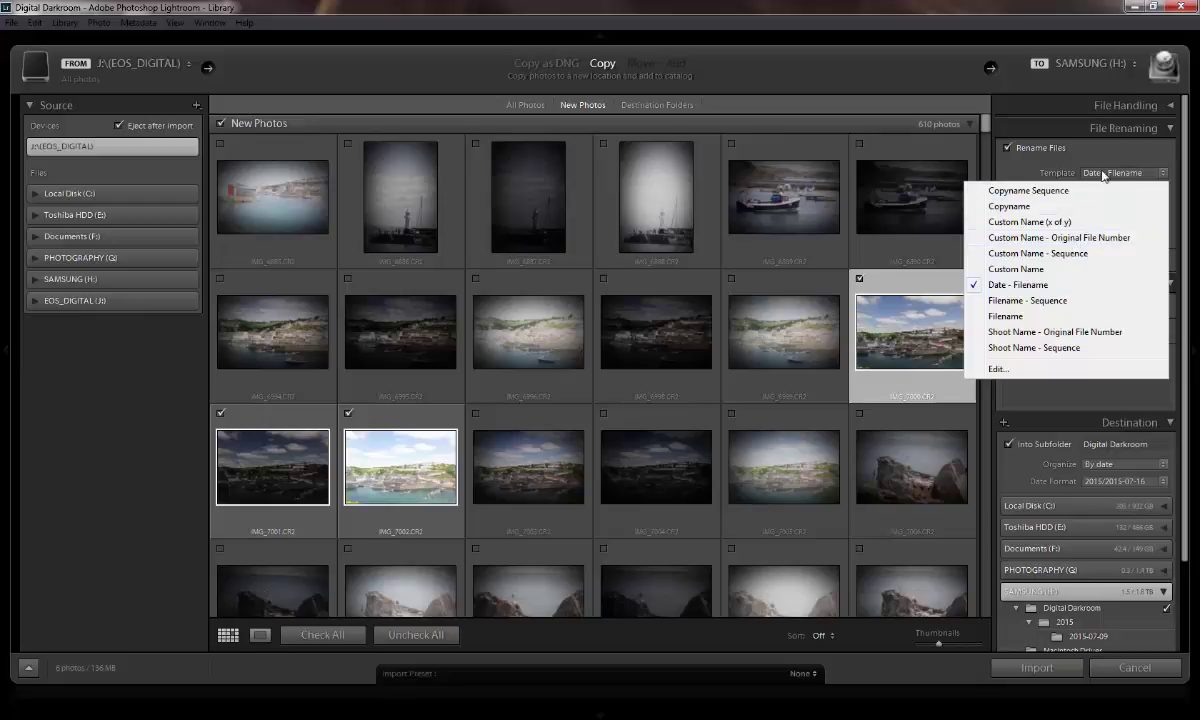
click(1038, 147)
click(1039, 149)
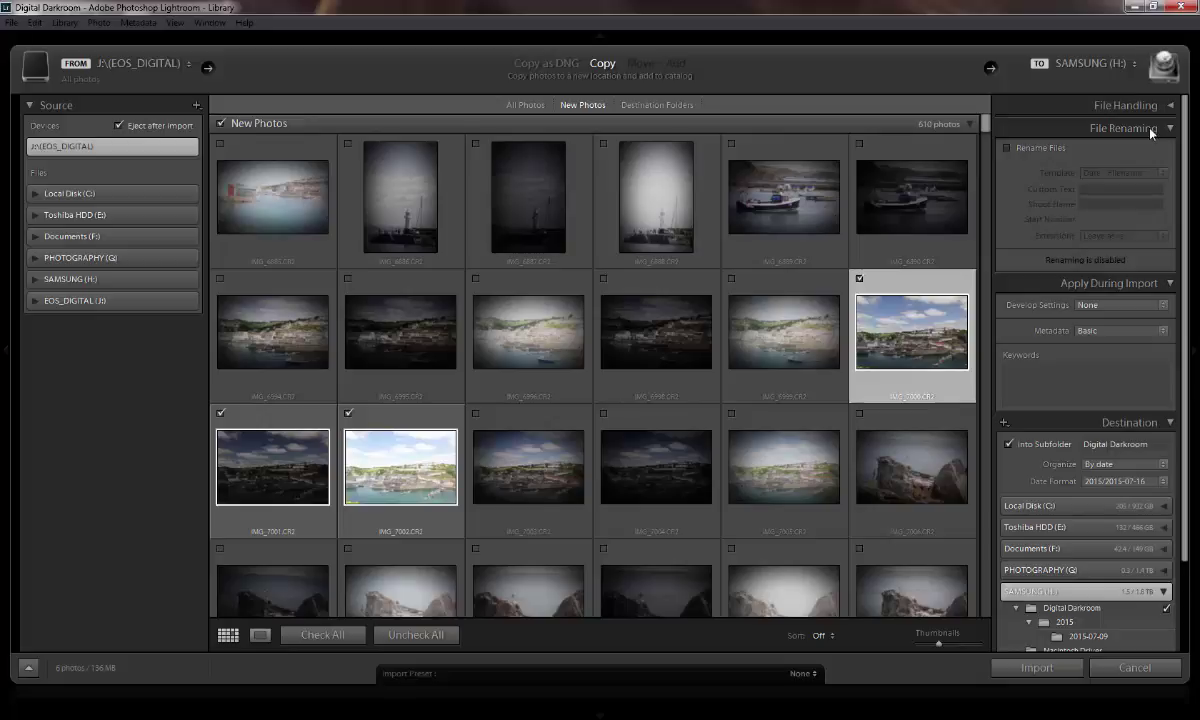
click(1150, 131)
Examine the Develop Settings presets available during import, including the Lightroom B&W Filter Presets, without applying any
click(1148, 310)
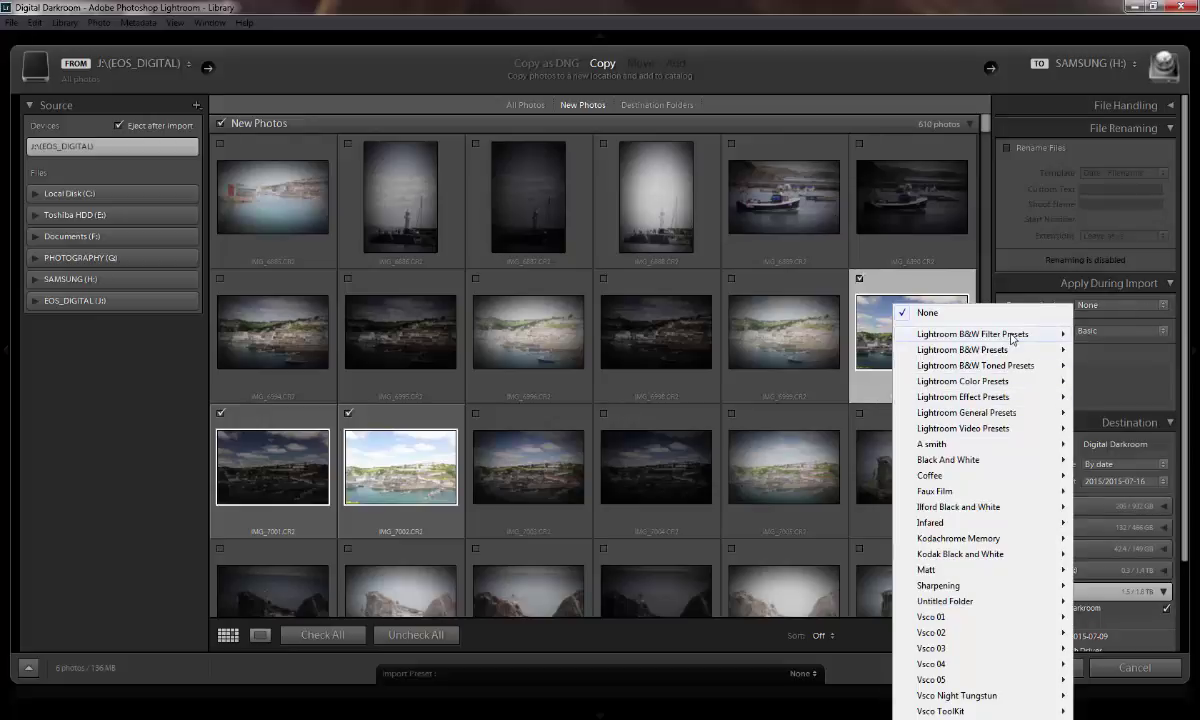
mouse_move(1012, 338)
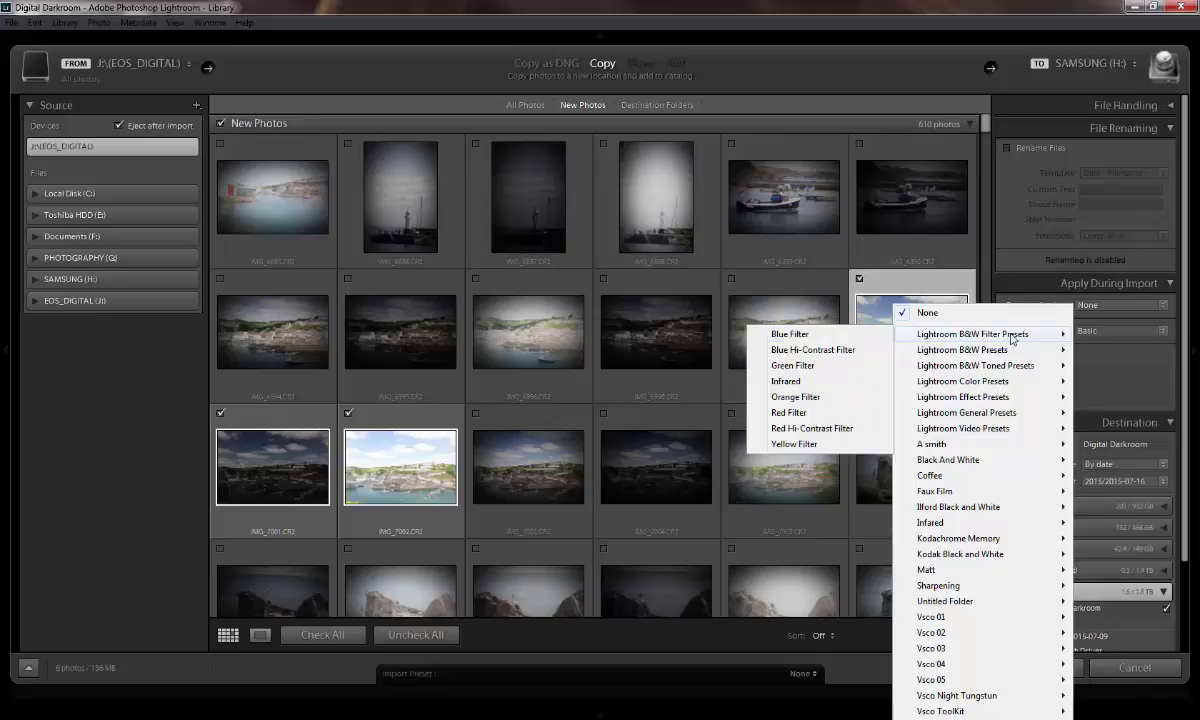
click(1061, 266)
click(1090, 283)
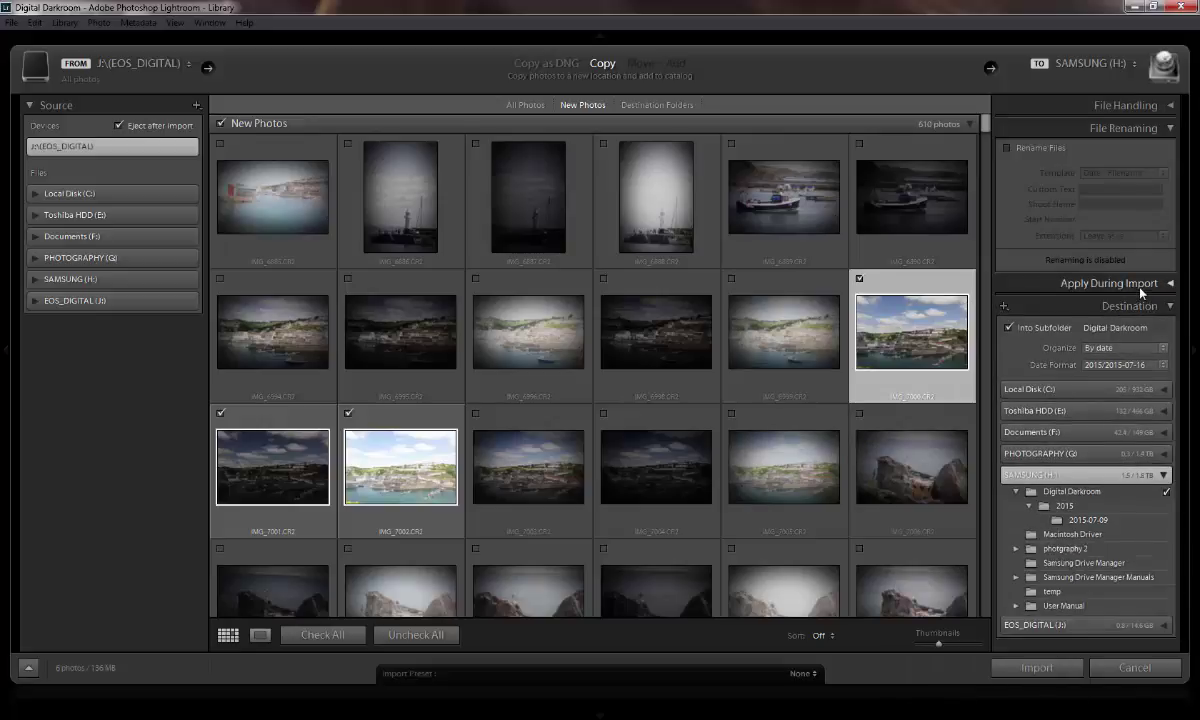
click(1090, 283)
Keep the Basic metadata preset and enter the keywords Summer, Cornwall, Harbour for the imported photos
click(1100, 333)
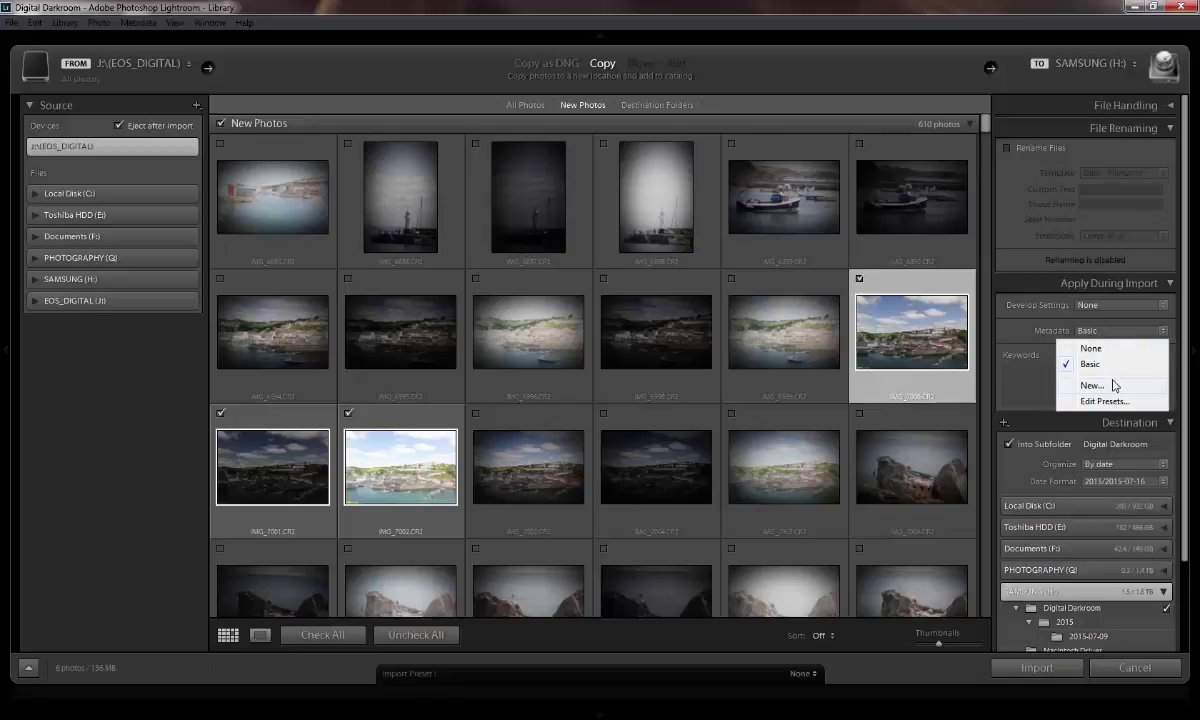
click(1071, 378)
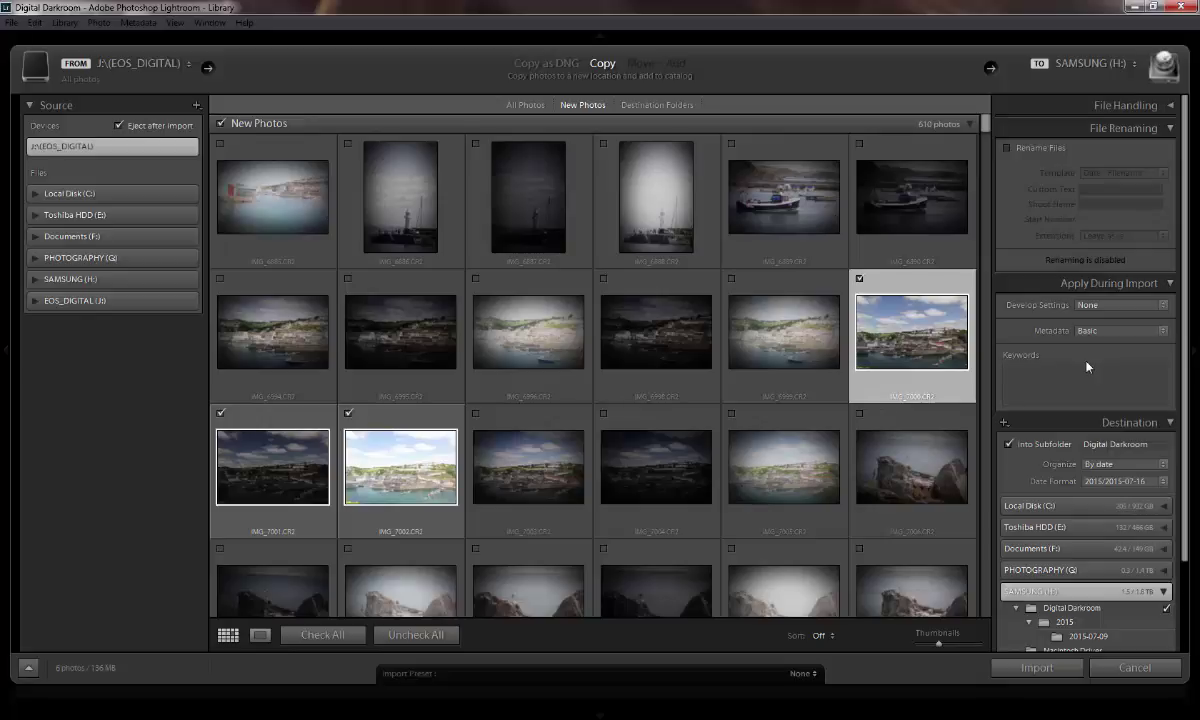
click(1062, 384)
click(1062, 385)
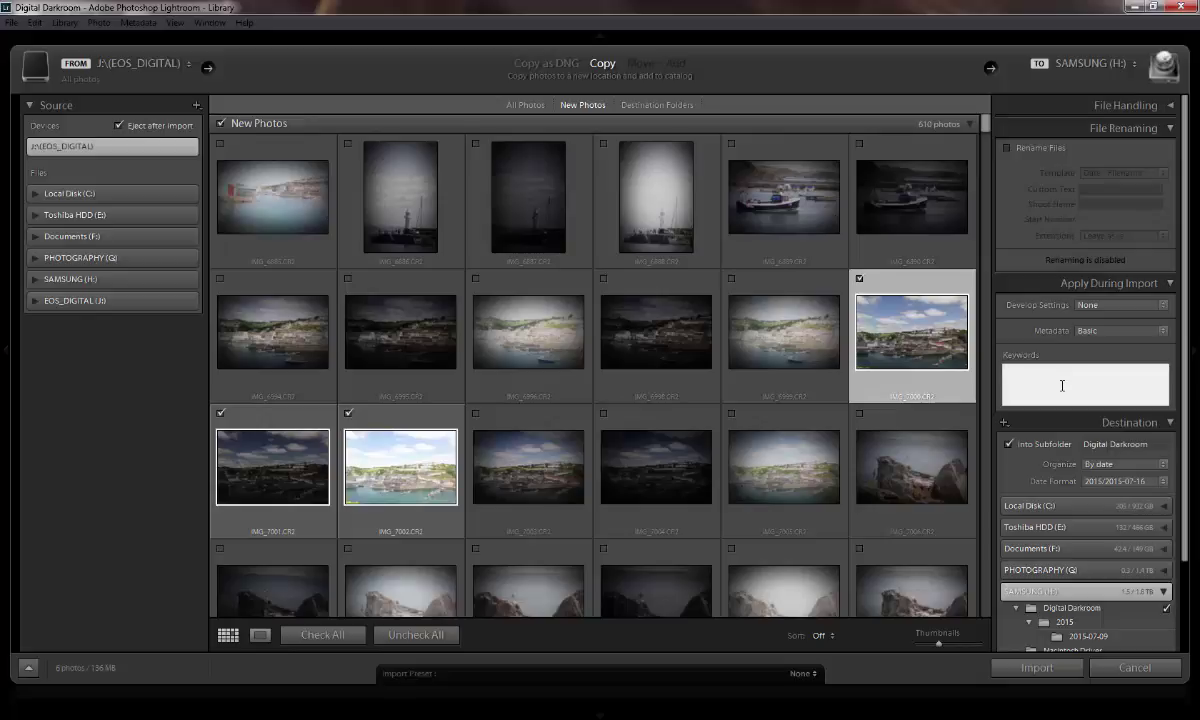
click(1062, 385)
text(Summer, Cornwall, Harbour)
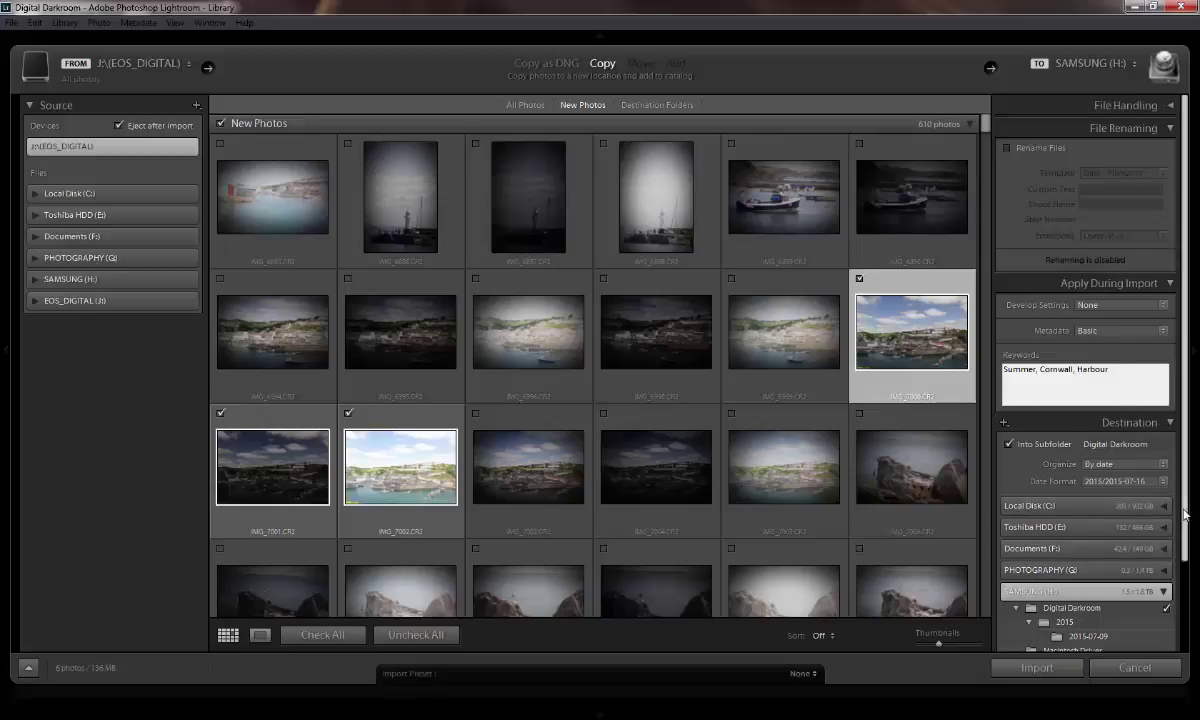
Leave the import preset at None and import the selected photos
scroll(1187, 514, down, 3)
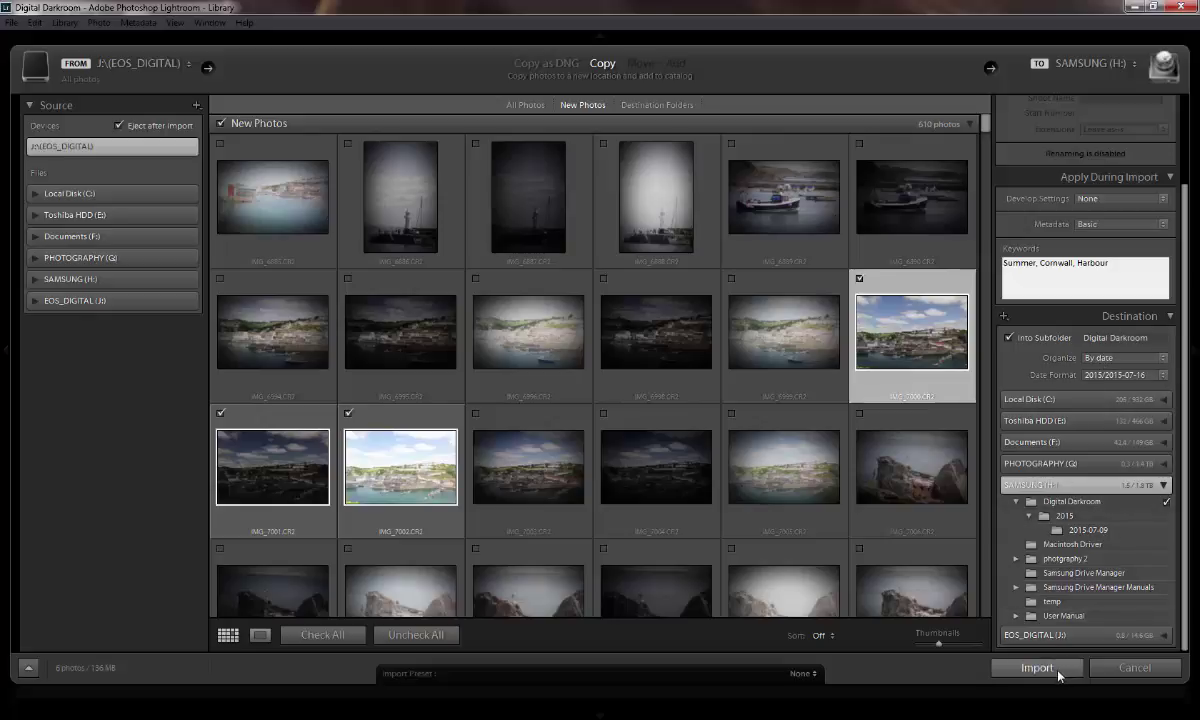
click(813, 676)
click(813, 676)
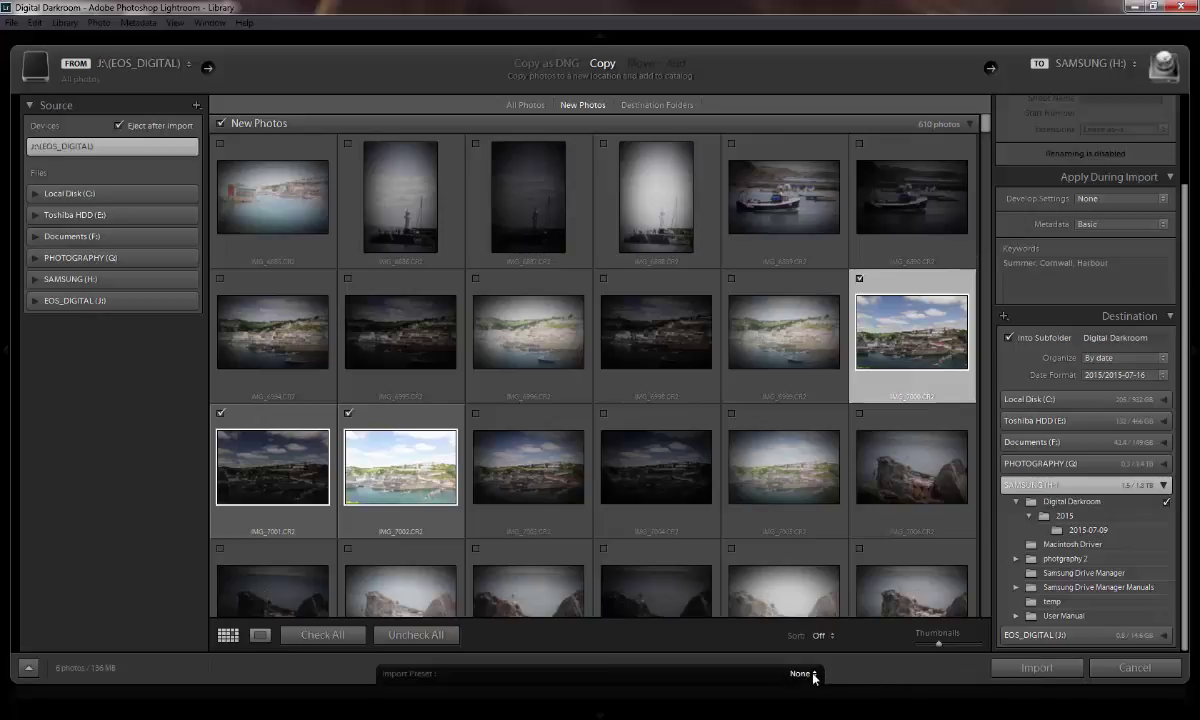
click(1027, 669)
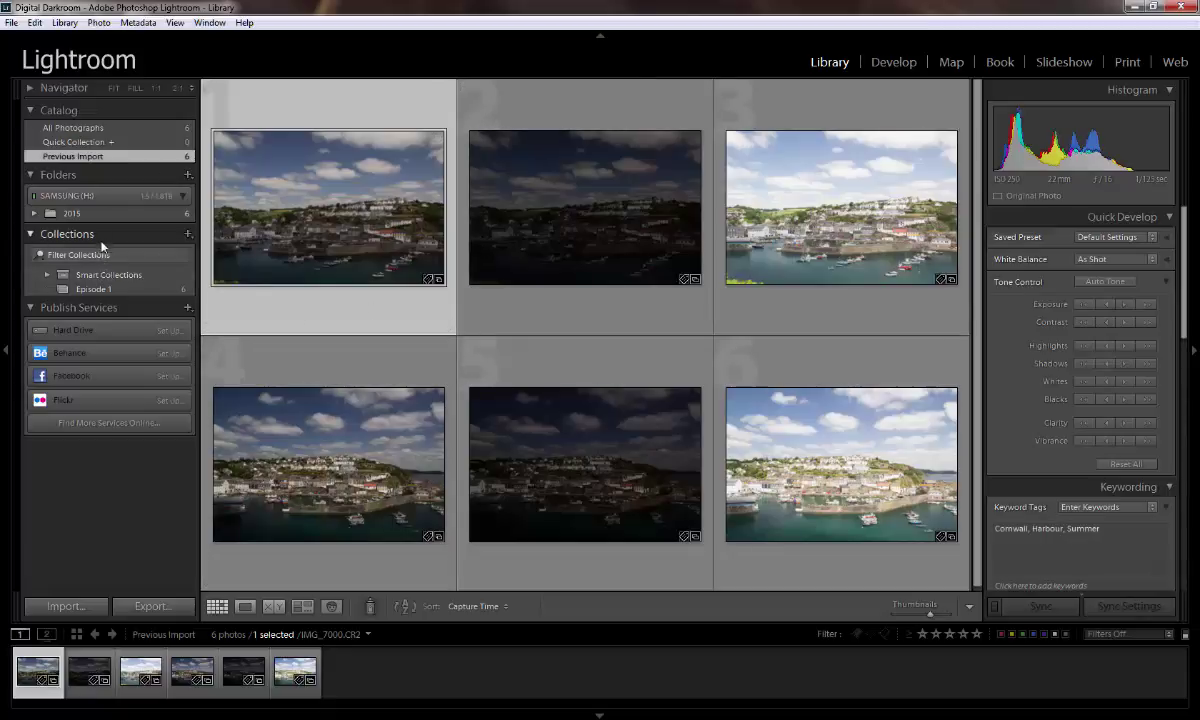
Compare the Episode 1 collection with the 2015 folder, then select the two mid-exposure harbour photos in the collection
click(126, 289)
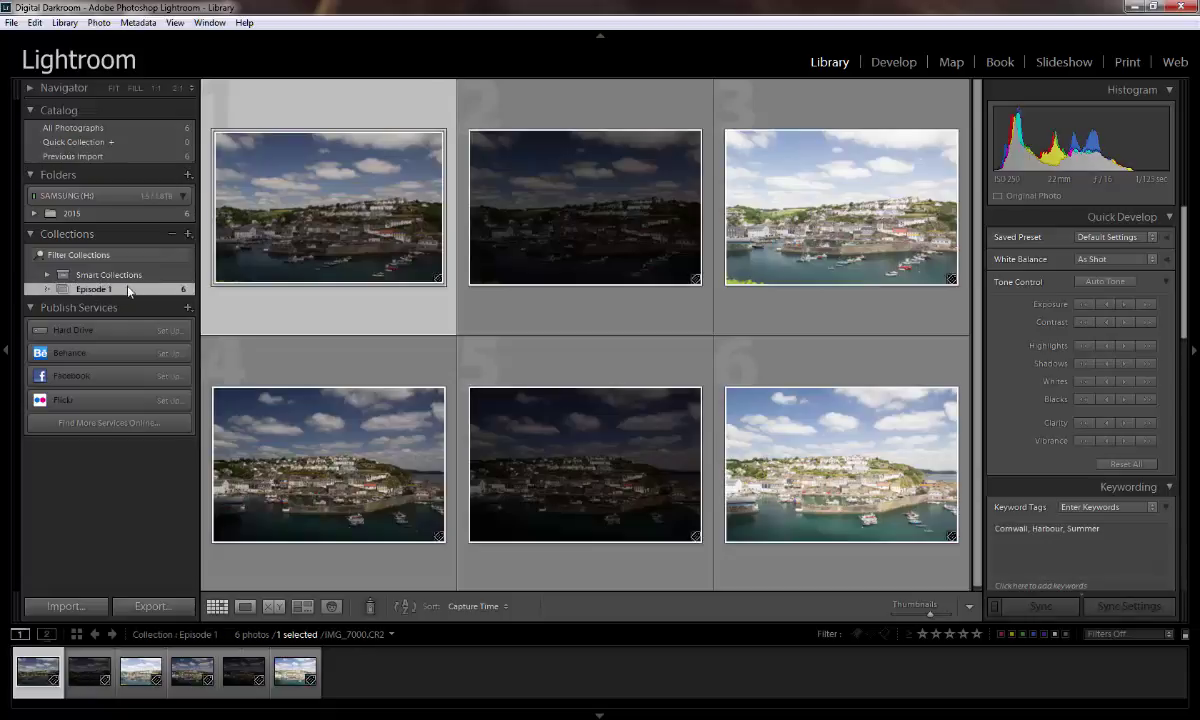
click(125, 213)
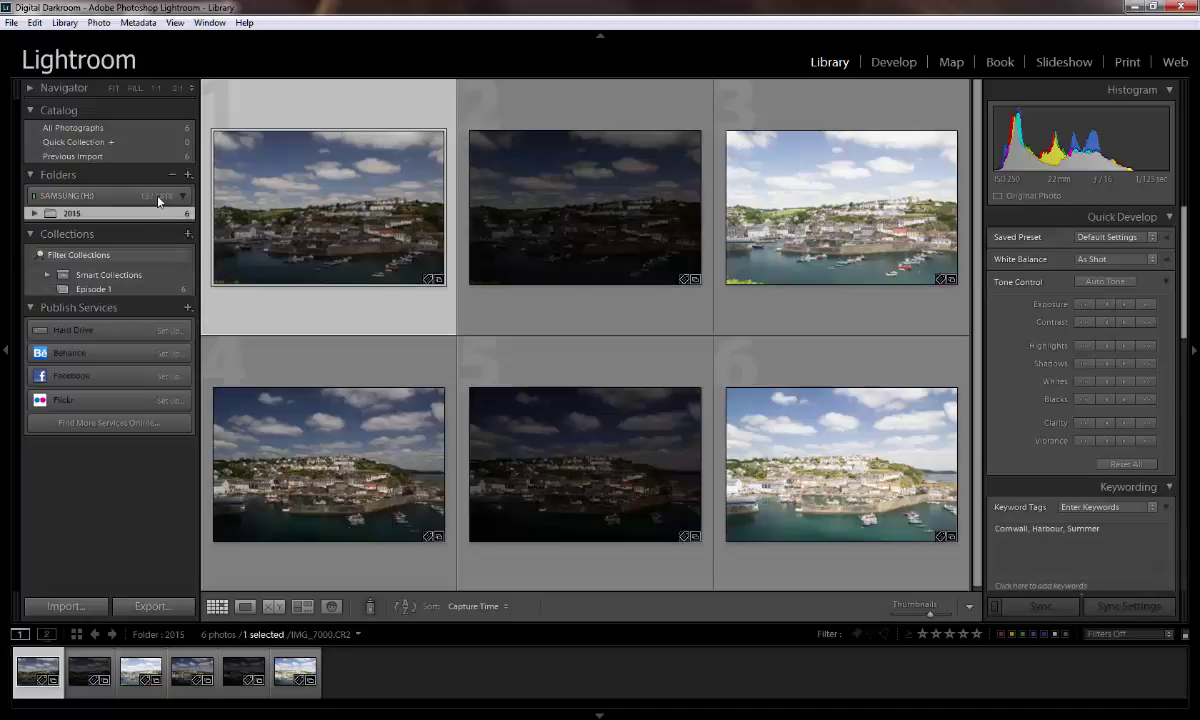
click(158, 290)
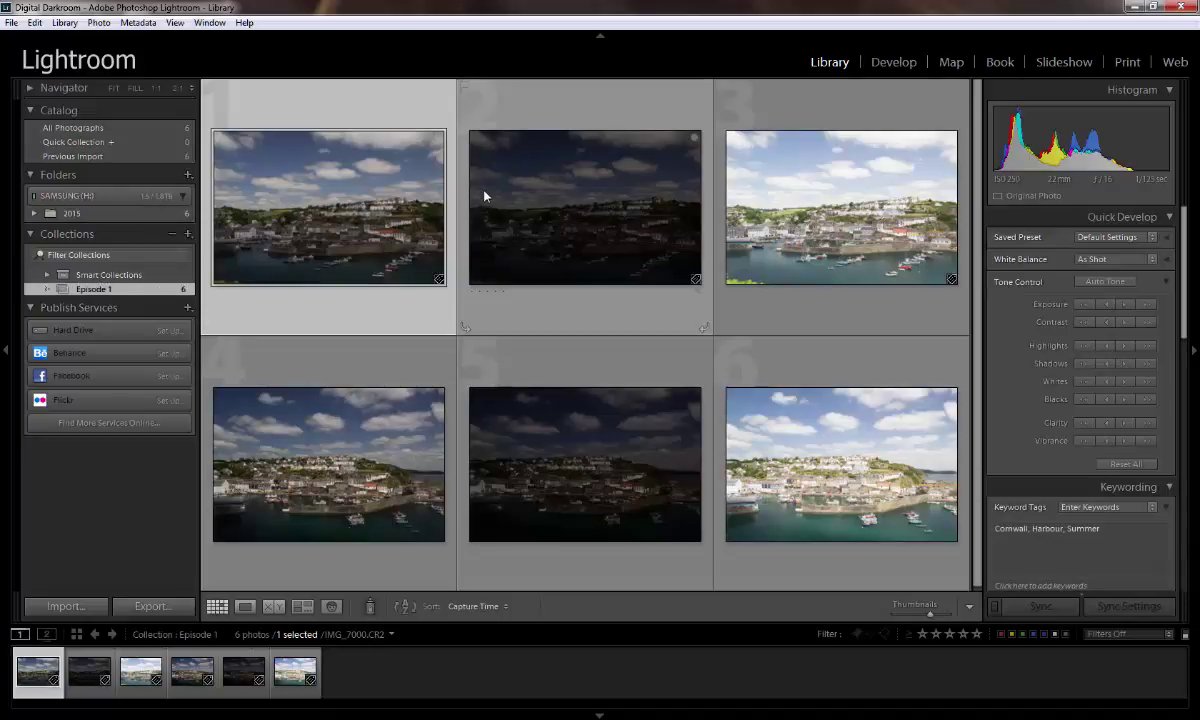
click(585, 268)
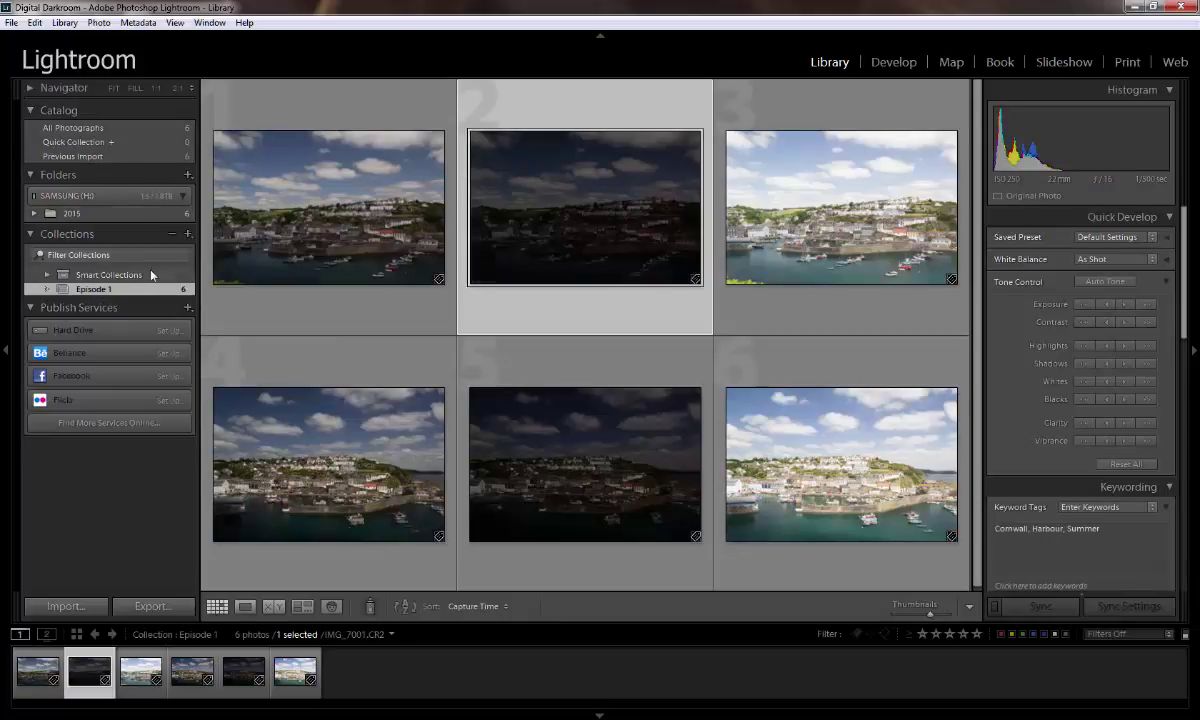
click(410, 270)
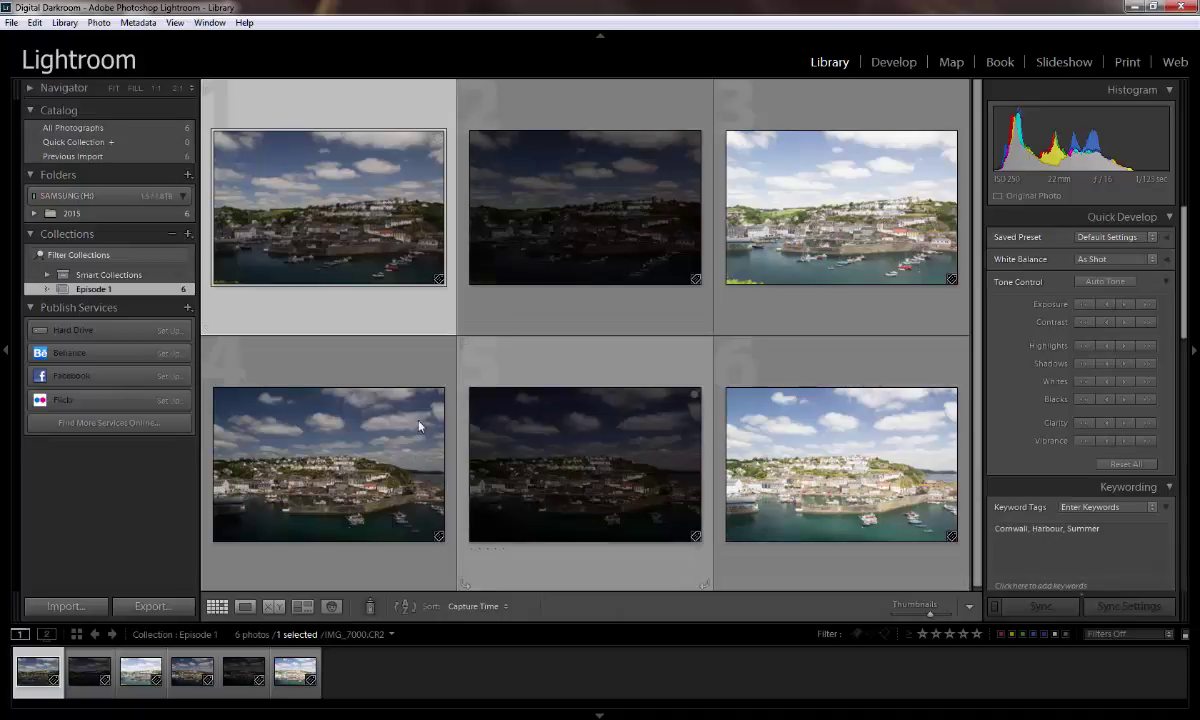
ctrl+click(312, 394)
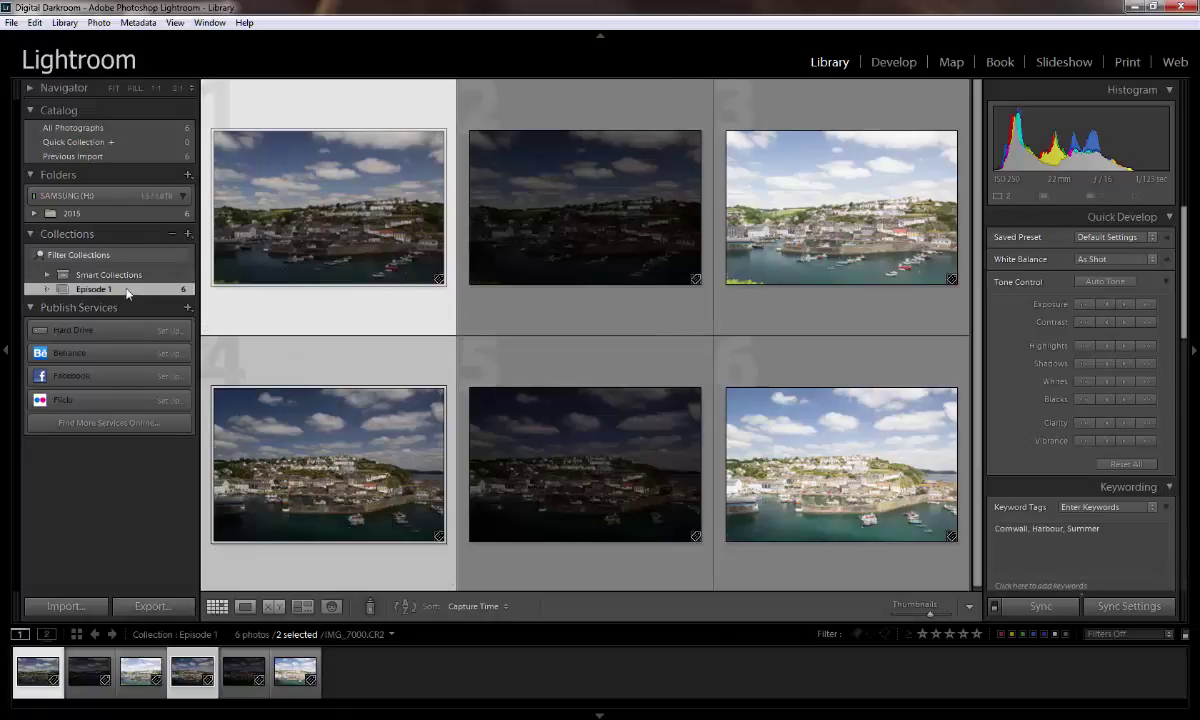
Remove the two dark and two bright harbour exposures from the Episode 1 collection, keeping the two mid-exposure shots
click(590, 186)
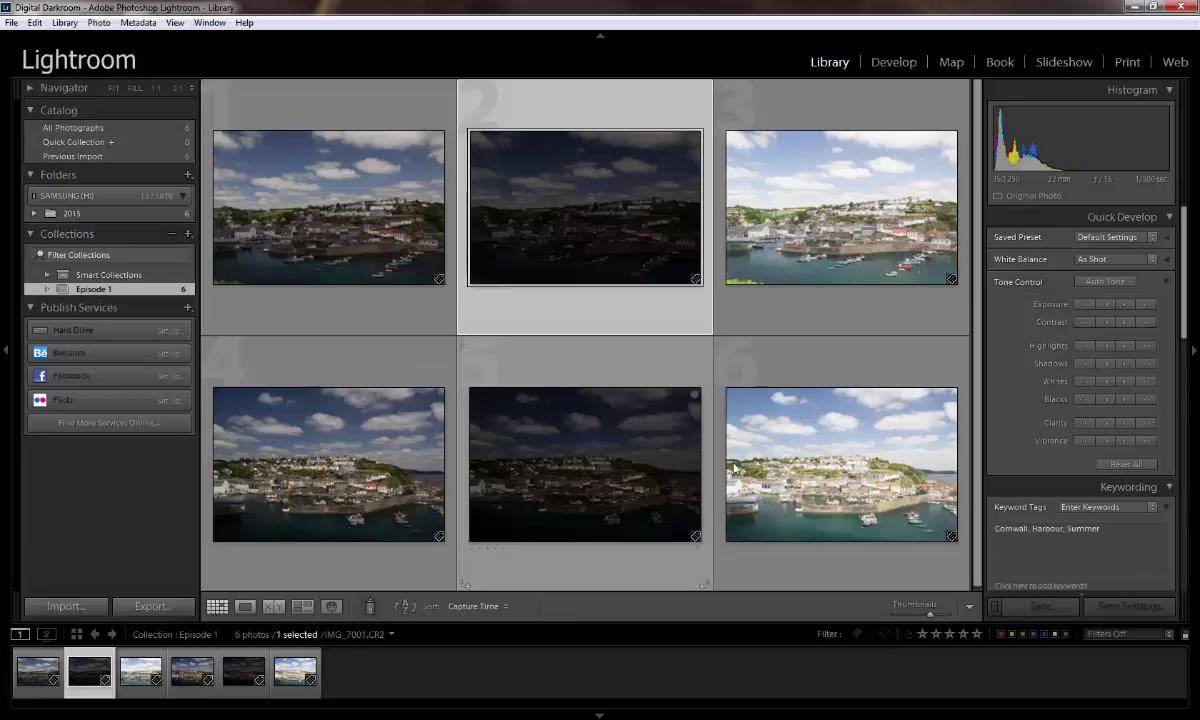
shift+click(617, 465)
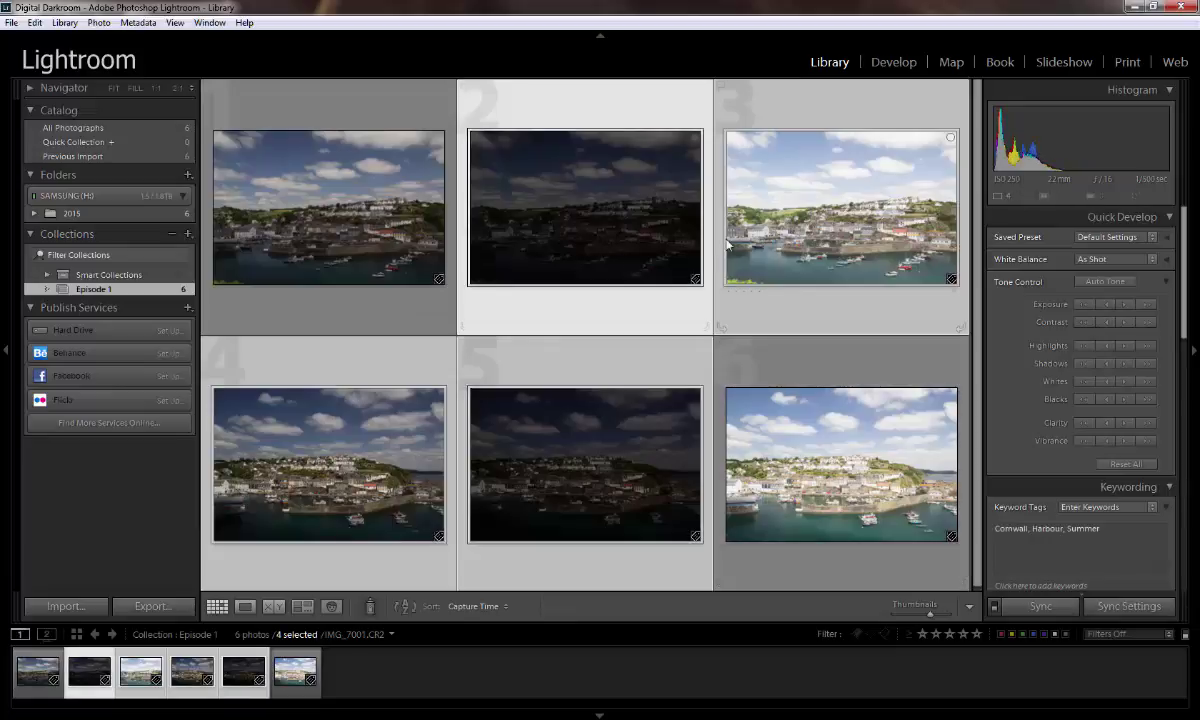
click(545, 360)
ctrl+click(566, 258)
ctrl+click(775, 240)
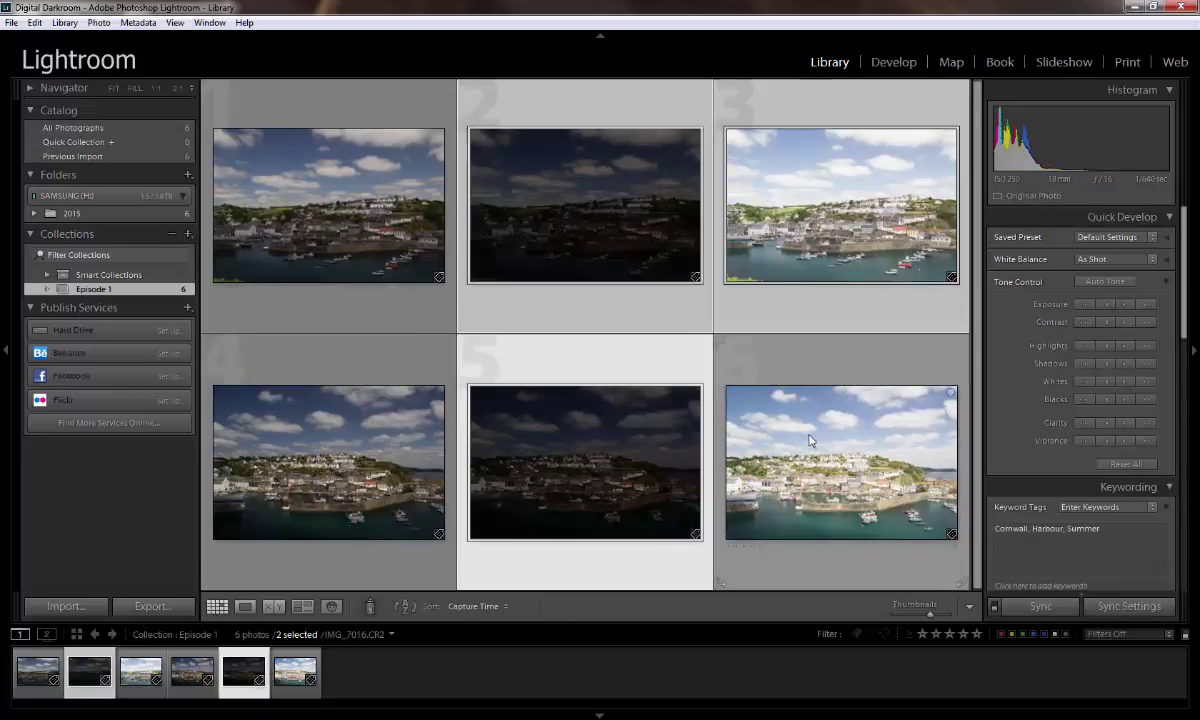
ctrl+click(764, 425)
right_click(812, 457)
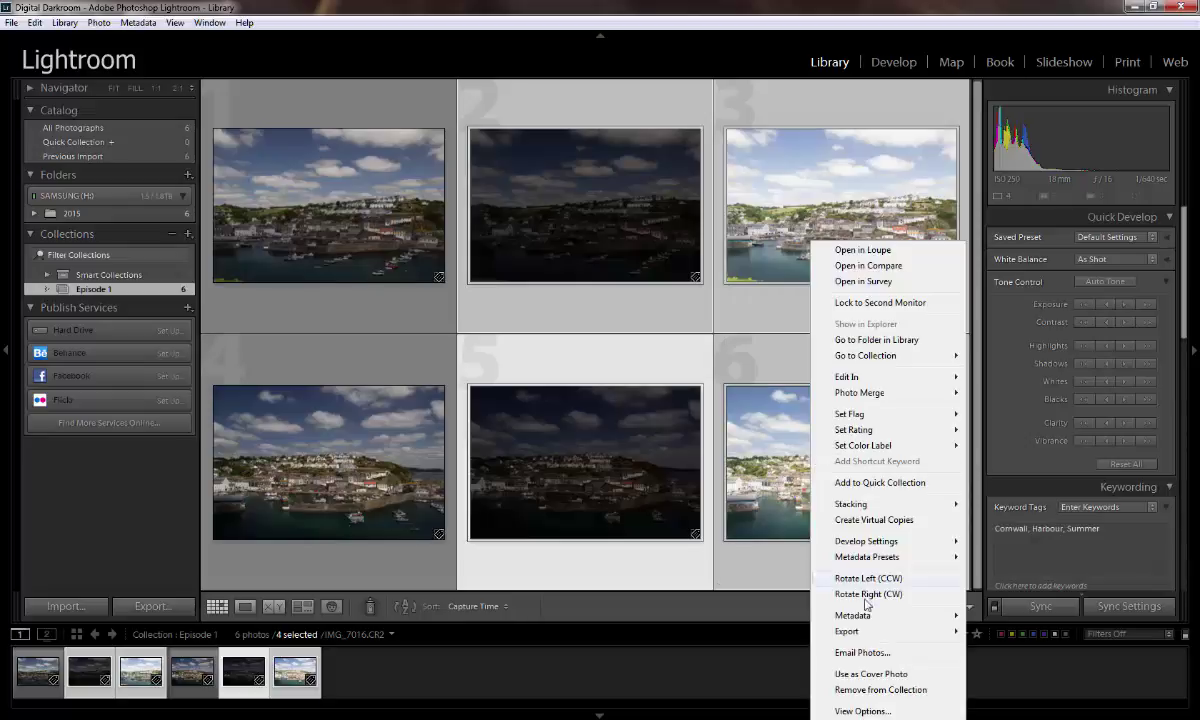
click(918, 690)
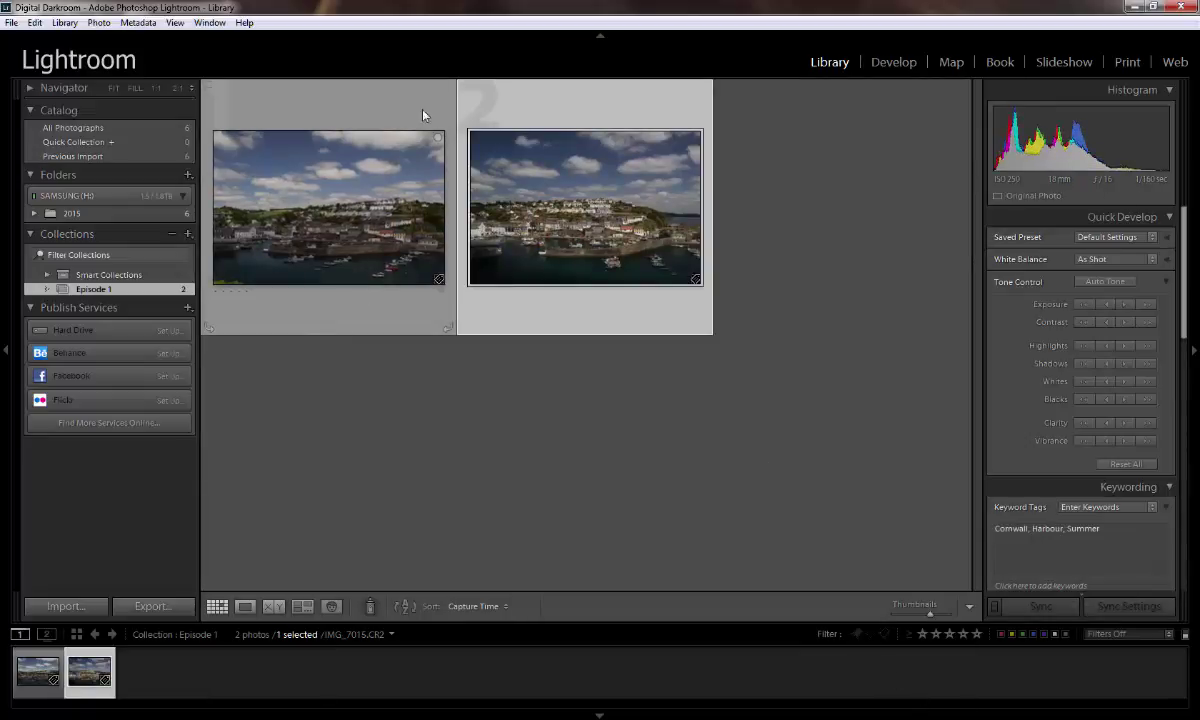
Check the 2015 folder for the four photos removed from the collection, select them there, and return to Episode 1
click(167, 216)
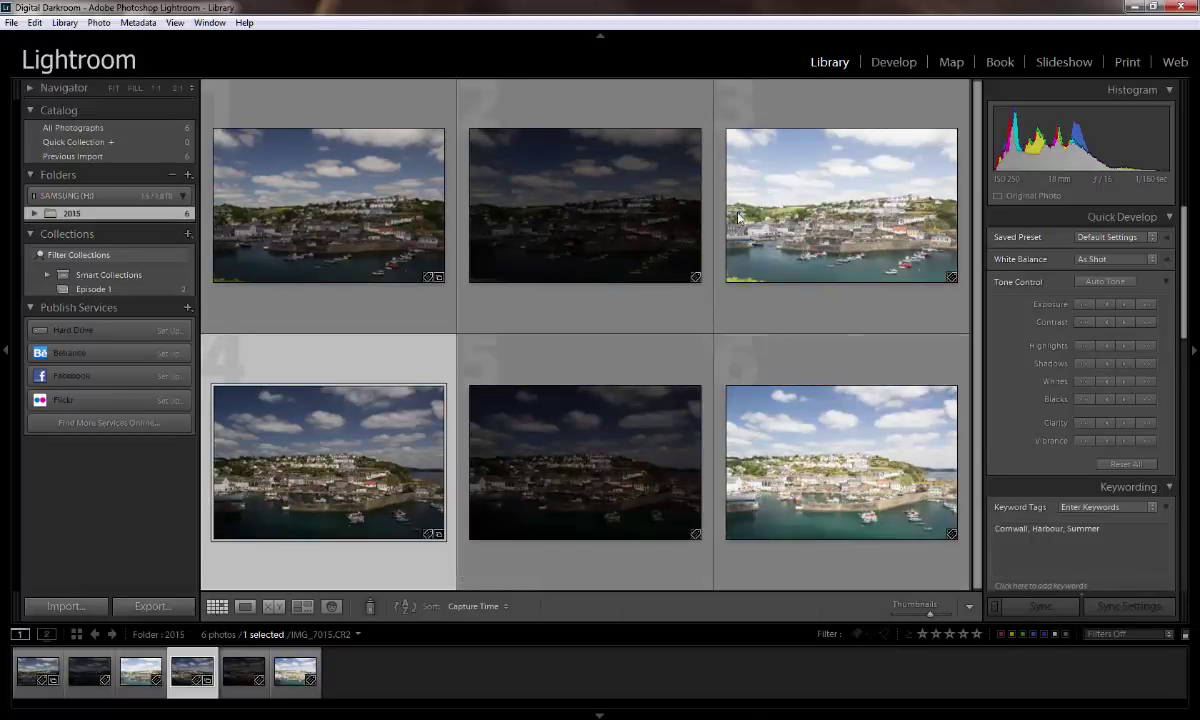
ctrl+click(650, 262)
ctrl+click(651, 434)
ctrl+click(845, 465)
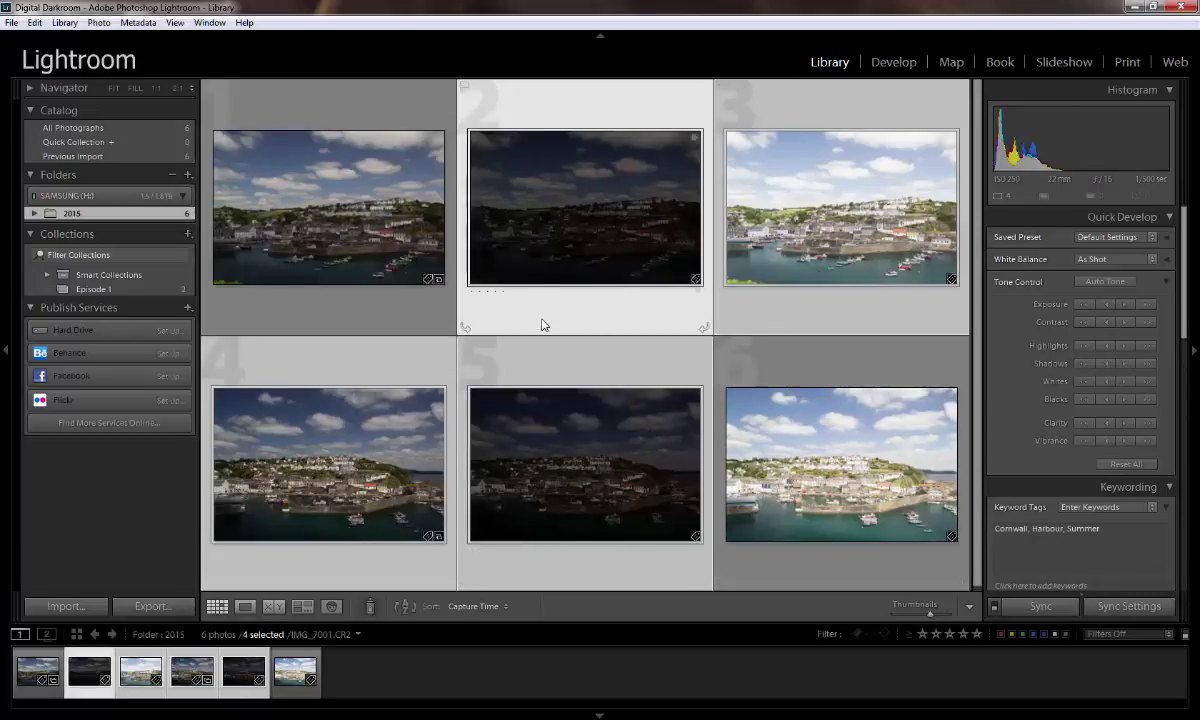
ctrl+click(570, 352)
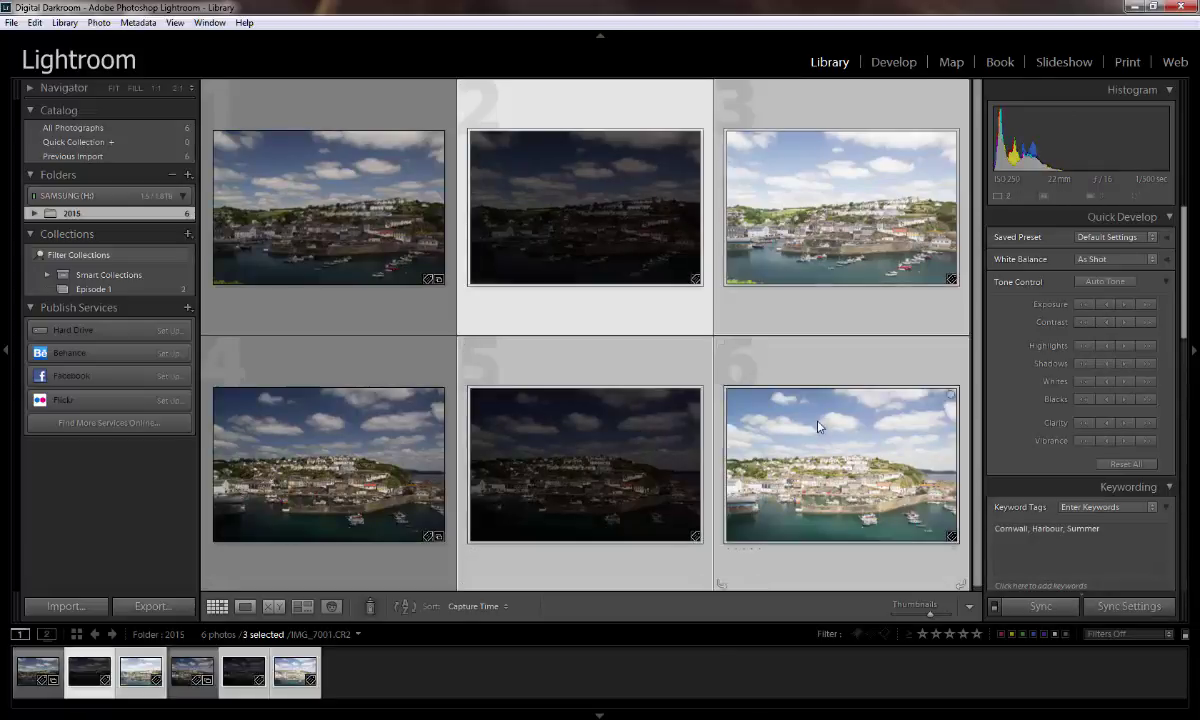
ctrl+click(770, 295)
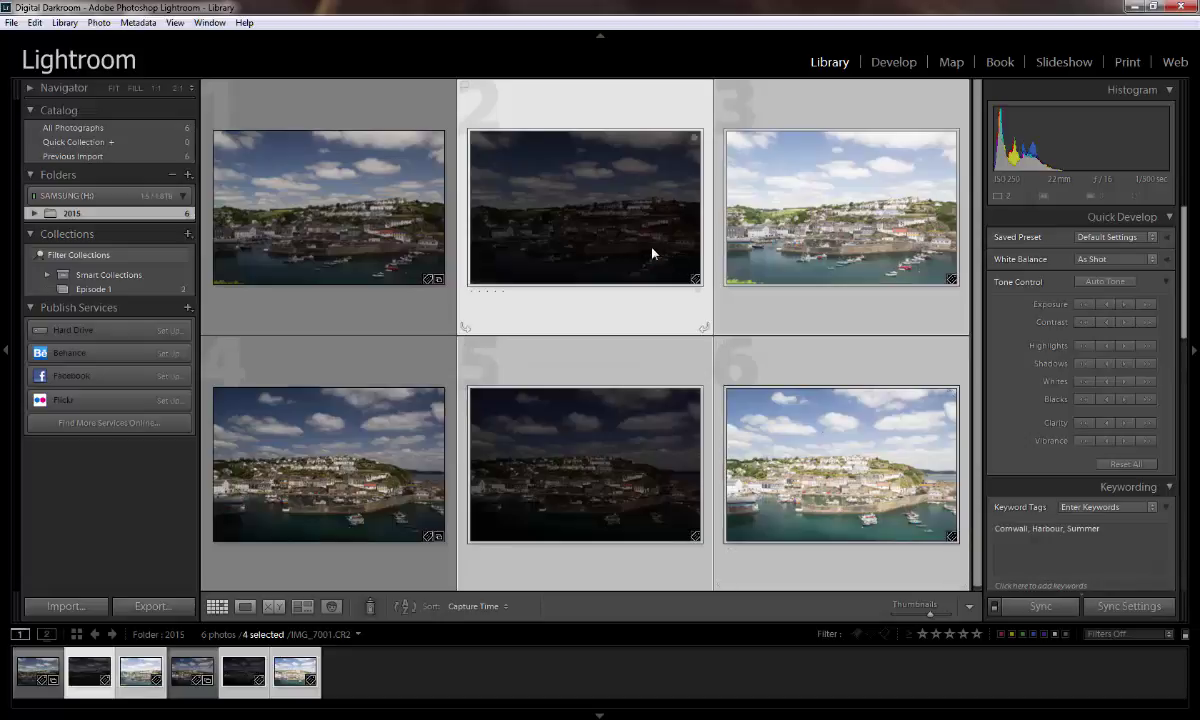
click(168, 289)
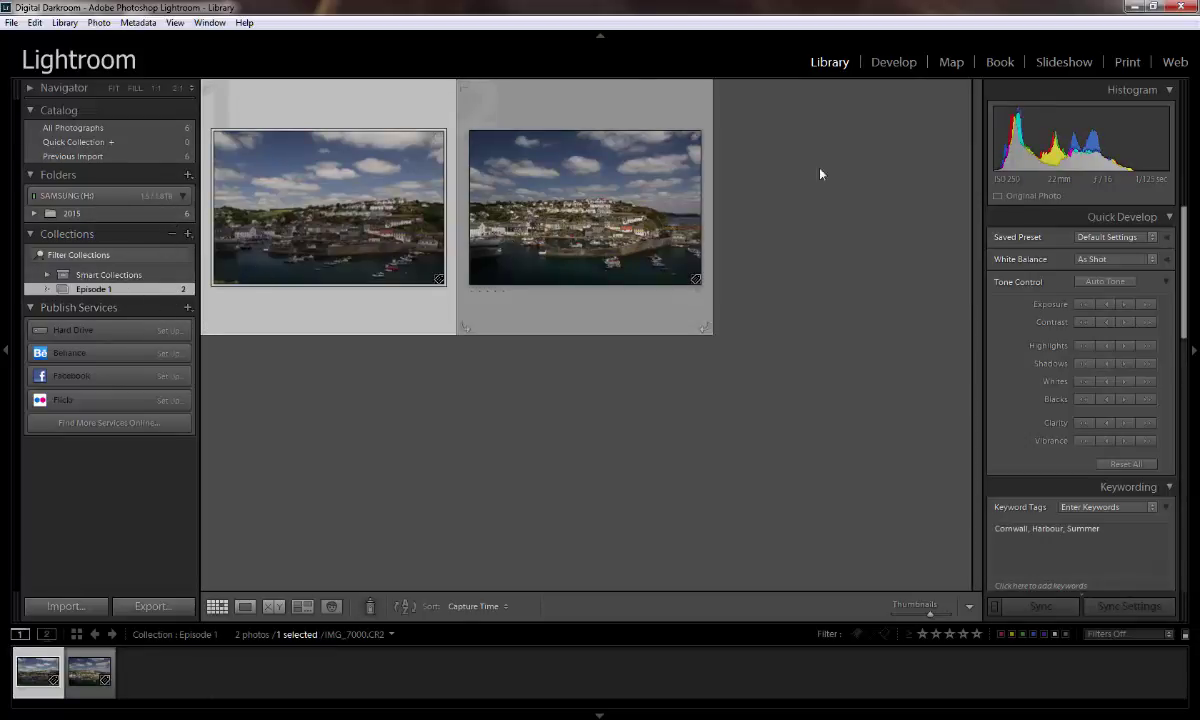
Create a collection set named Portfolio outside any other set
click(189, 234)
click(265, 281)
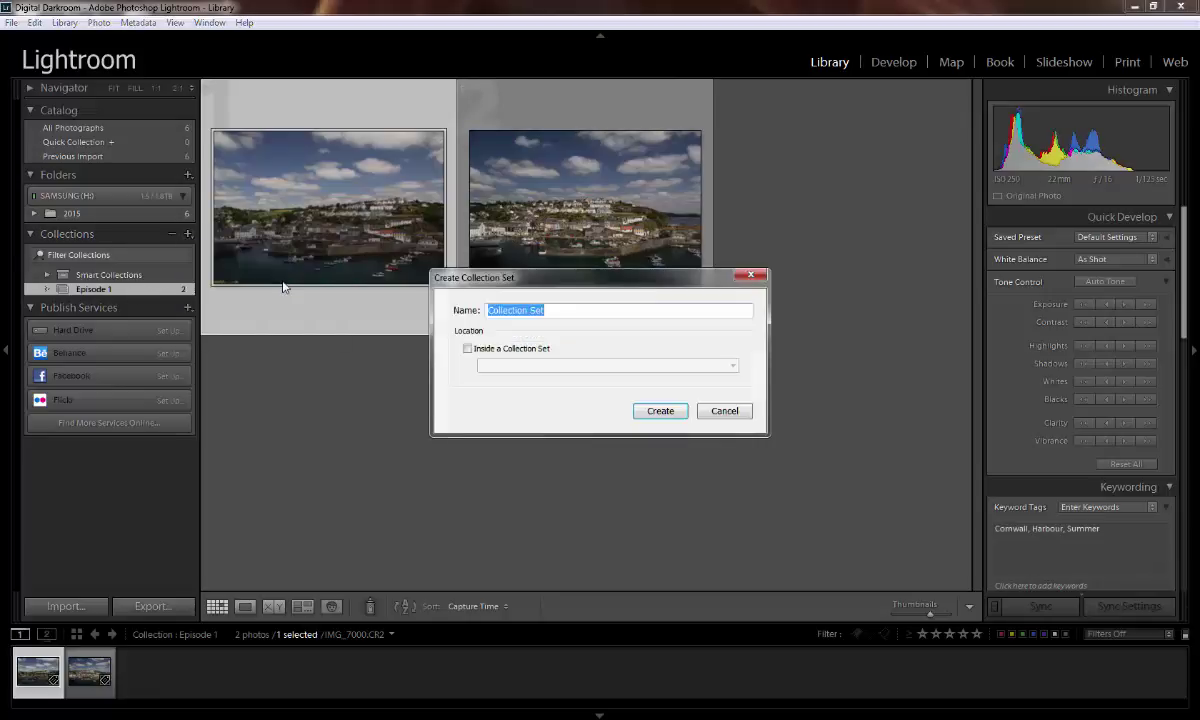
text(Portfolio)
click(658, 411)
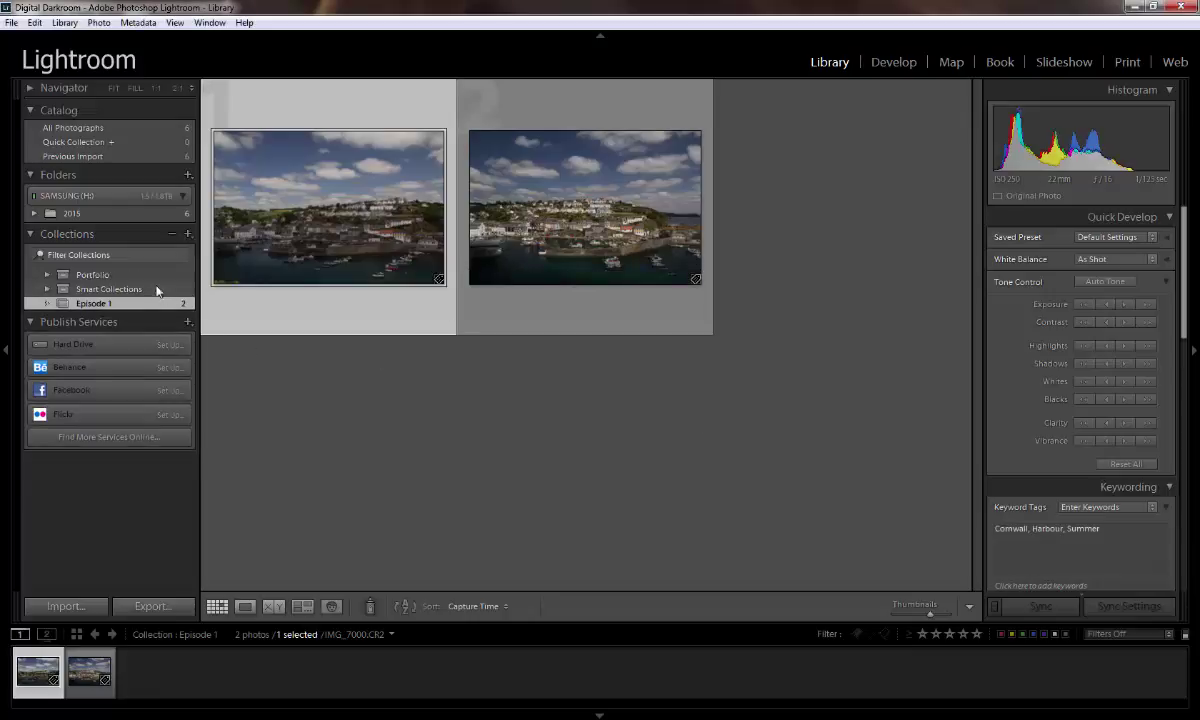
Create a collection named Landscape inside the Portfolio collection set
click(152, 276)
right_click(153, 277)
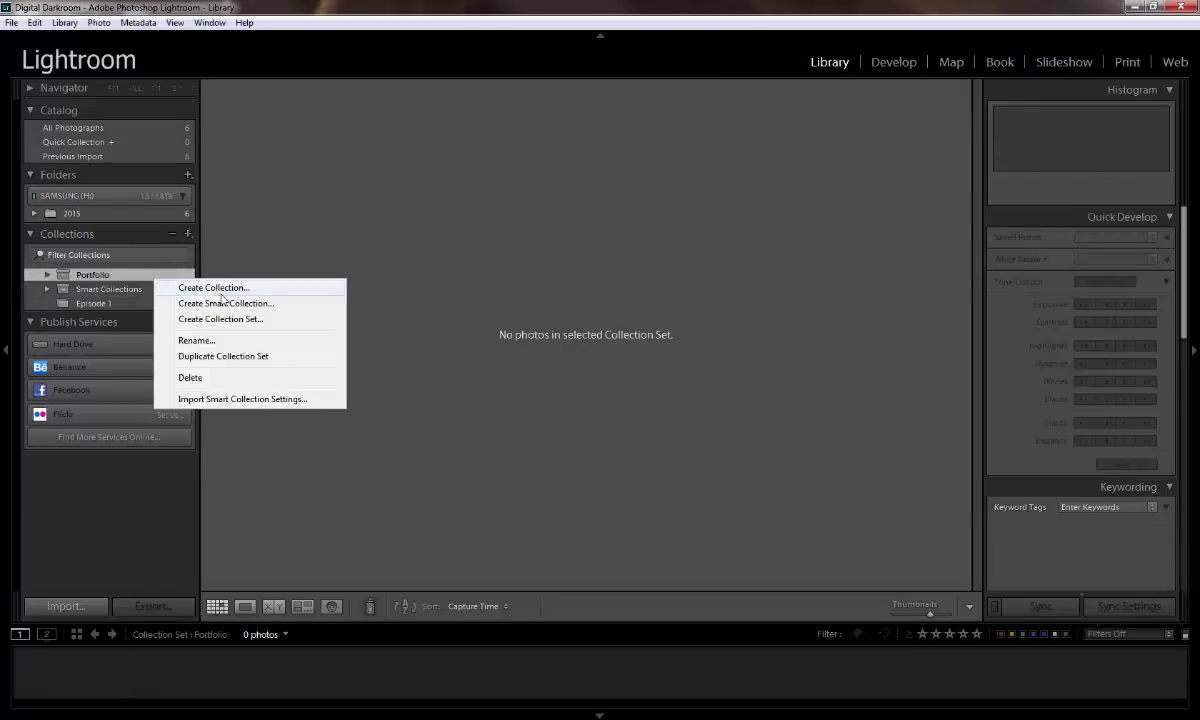
click(212, 287)
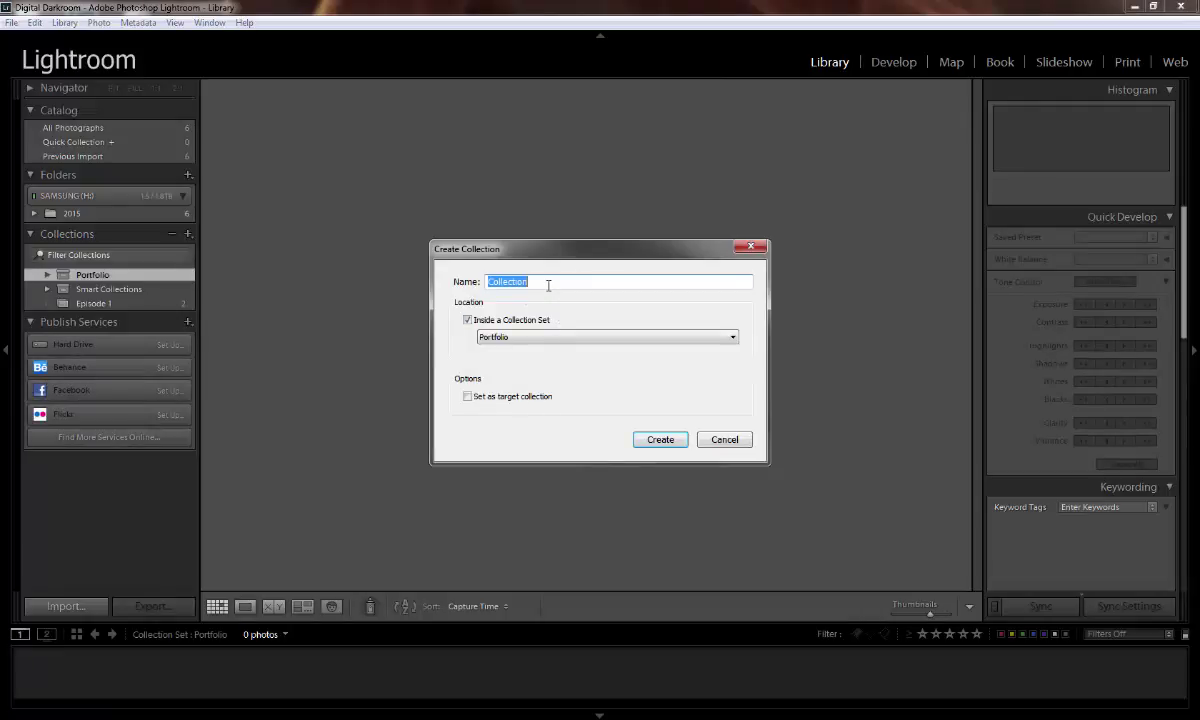
click(548, 286)
drag(548, 286, 410, 266)
text(Lon)
click(668, 440)
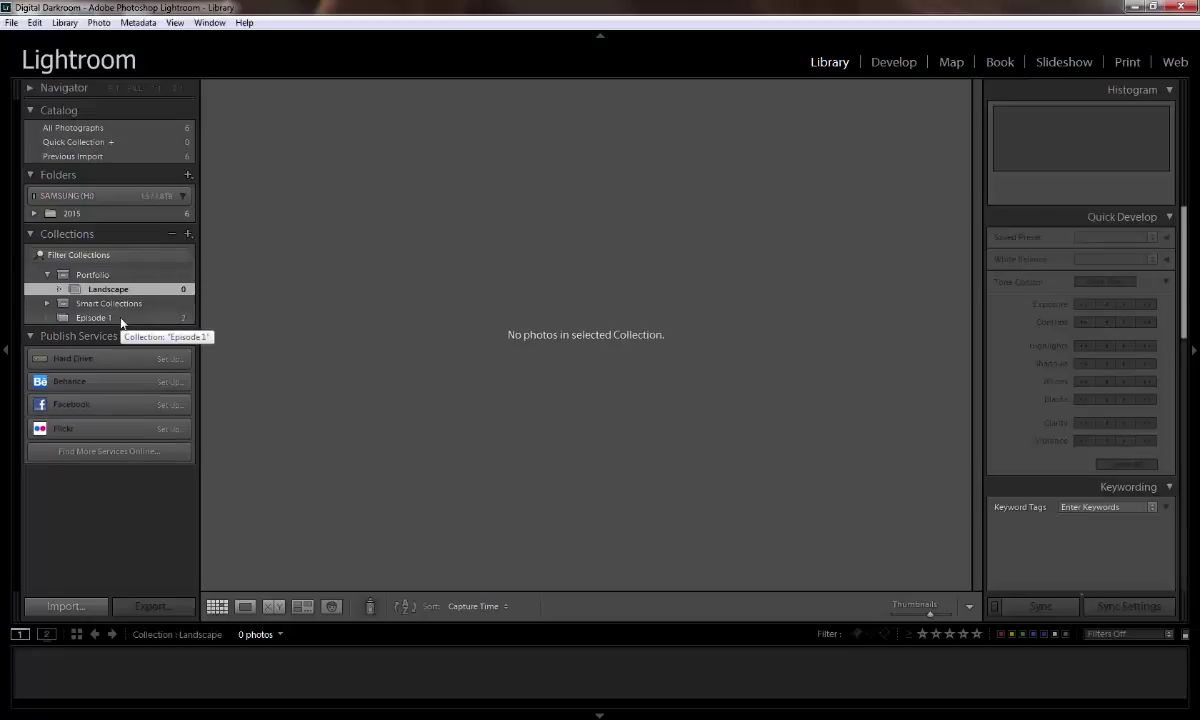
Add IMG_7000.CR2 from the 2015 folder to the Landscape collection and display that collection
click(122, 318)
click(128, 213)
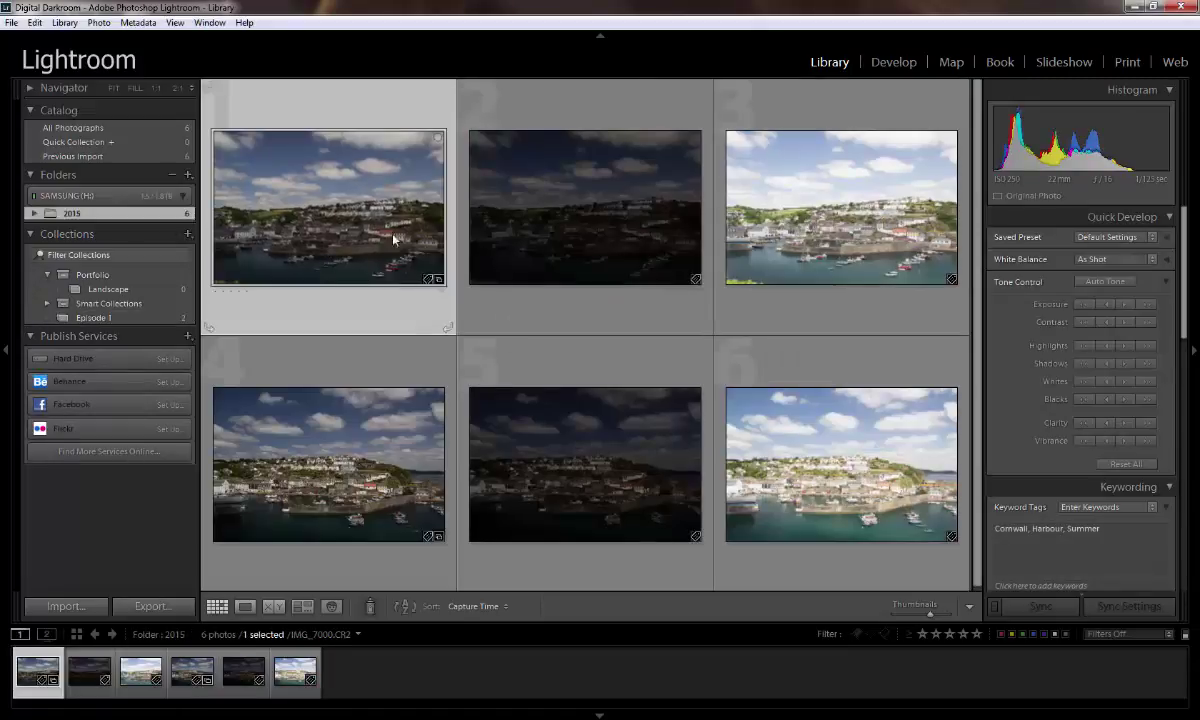
drag(360, 193, 148, 290)
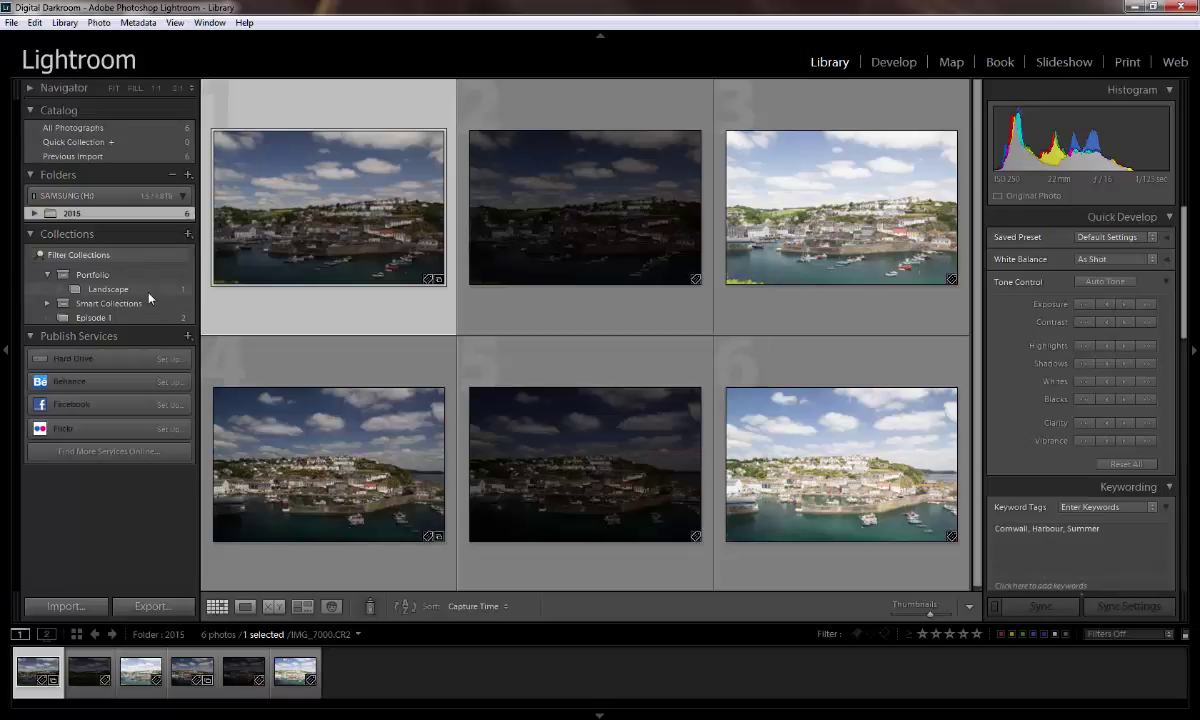
click(148, 290)
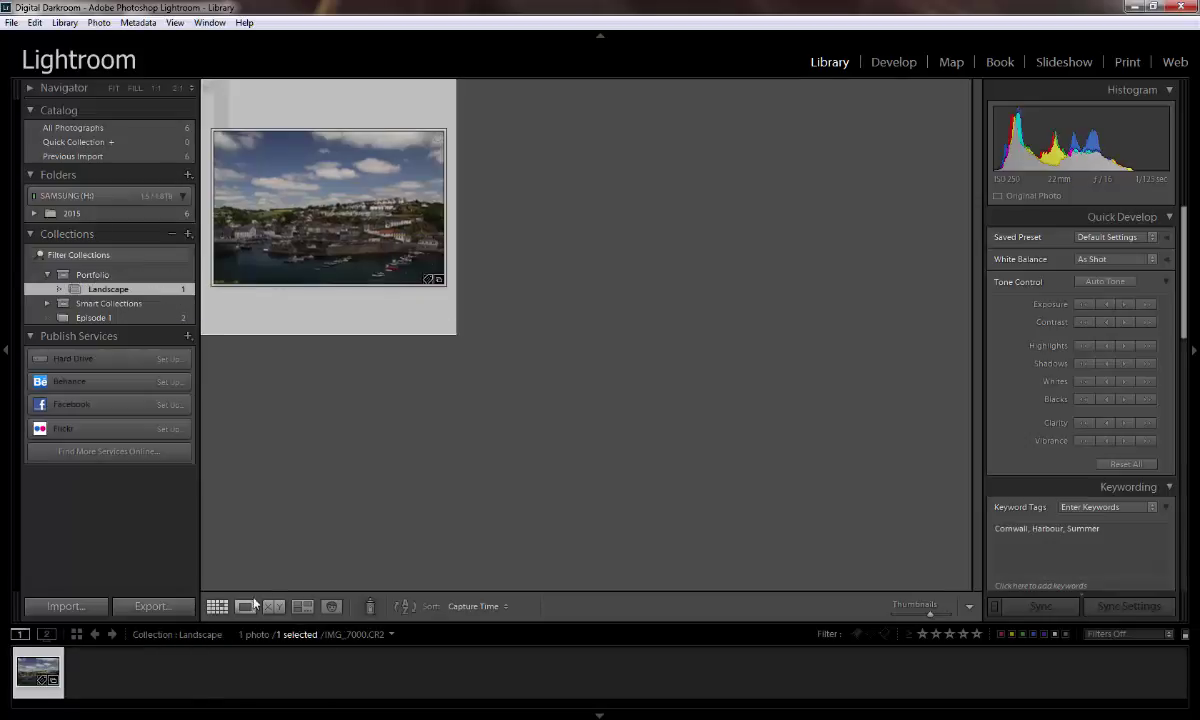
View IMG_7000.CR2 in loupe view and compare it across the Landscape collection, the Episode 1 collection and the 2015 folder
click(245, 606)
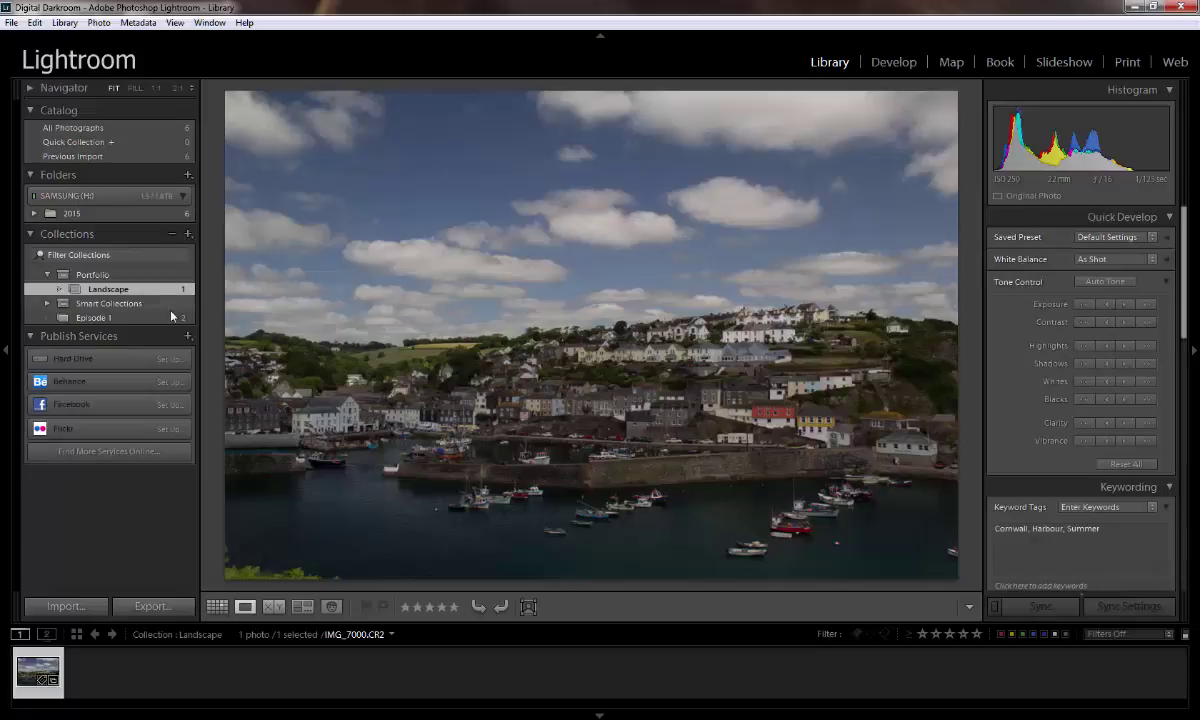
click(165, 317)
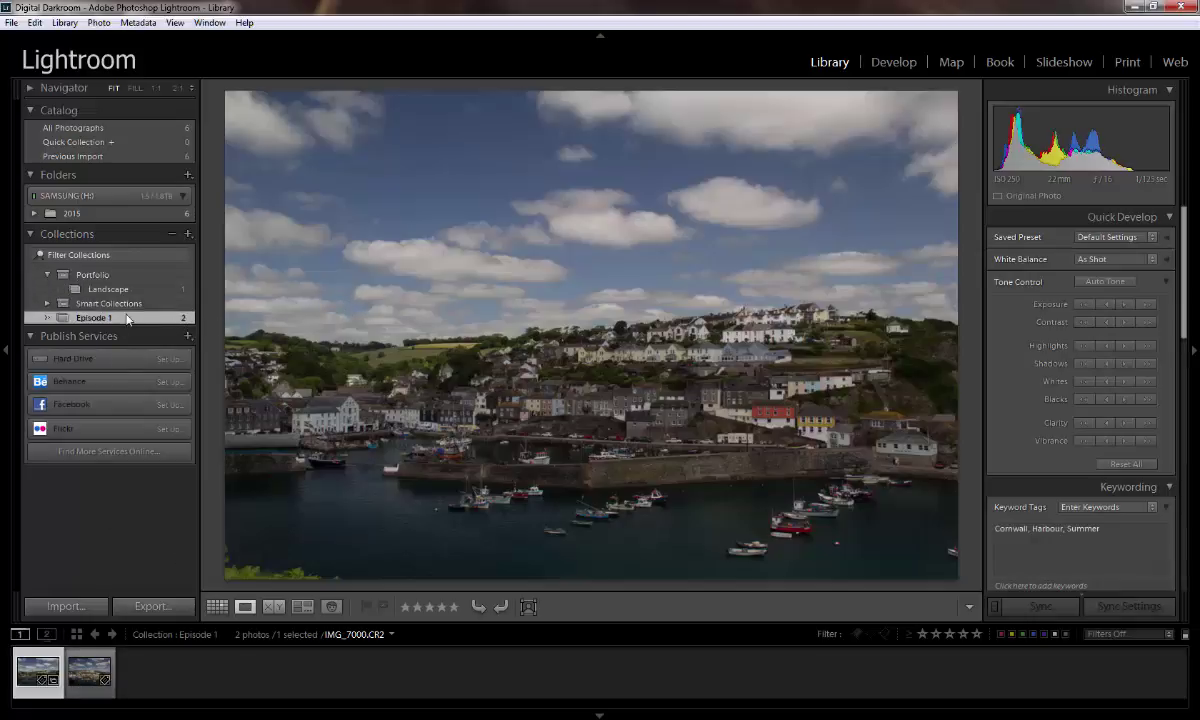
click(150, 288)
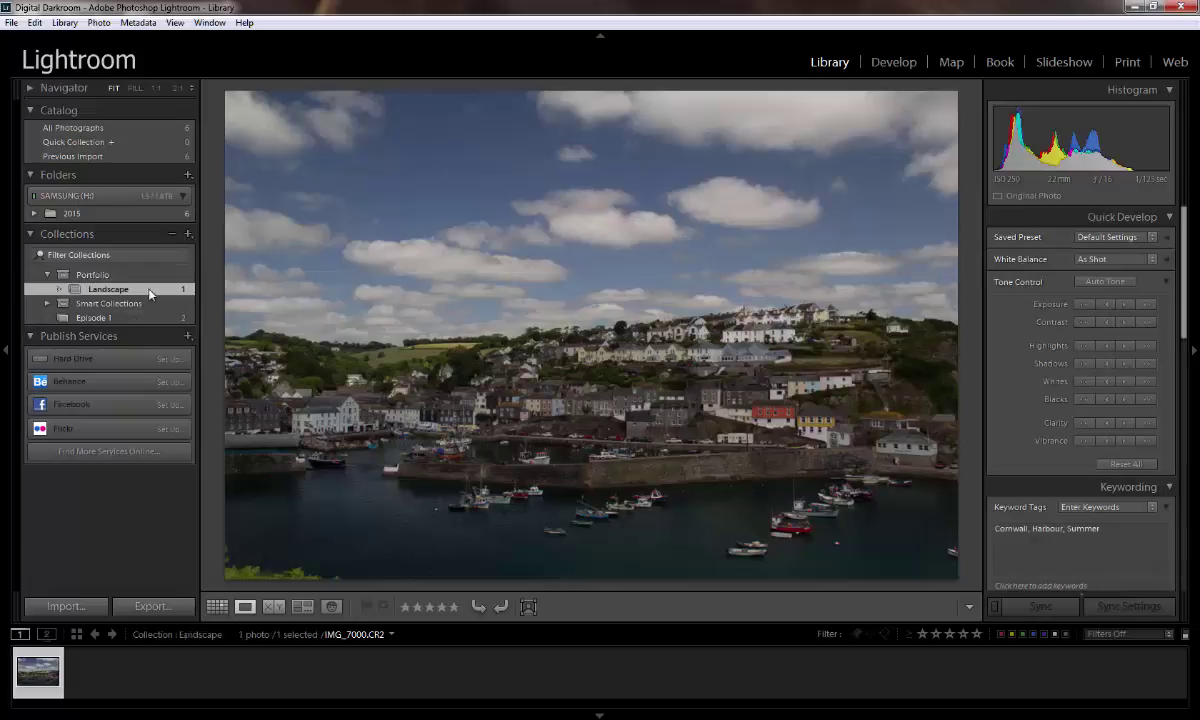
click(150, 212)
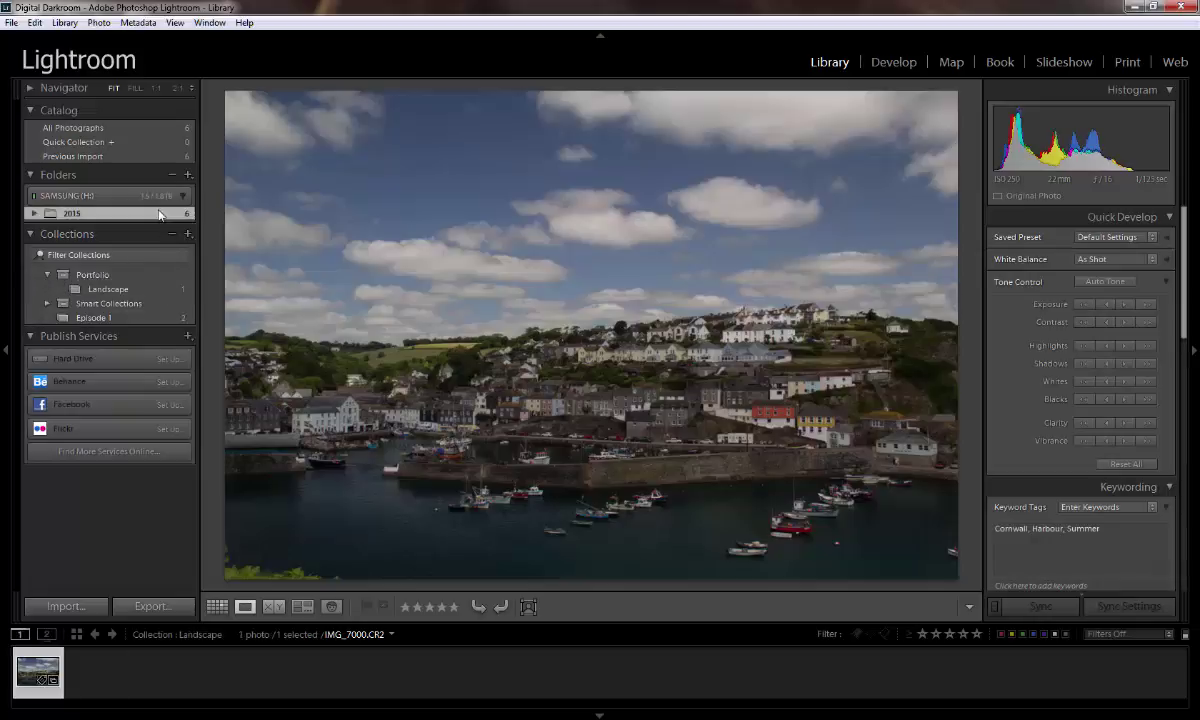
Create a collection named Landscape 2 inside the Portfolio collection set, without including the selected photo
click(220, 609)
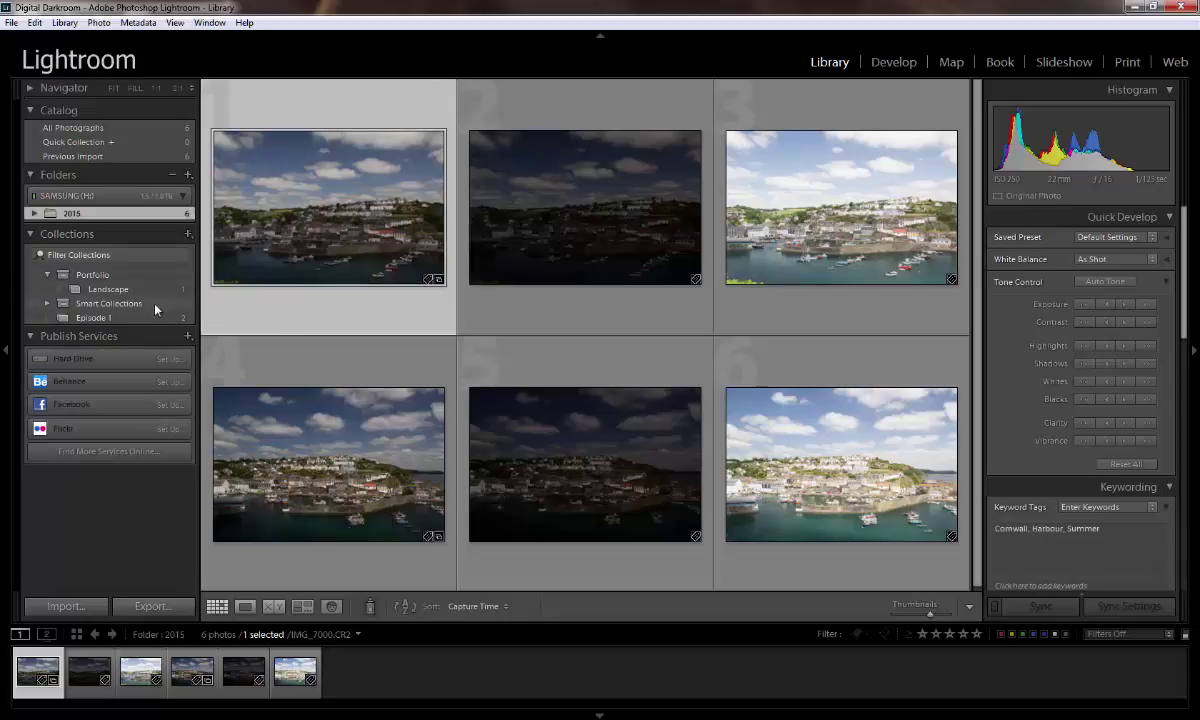
click(163, 274)
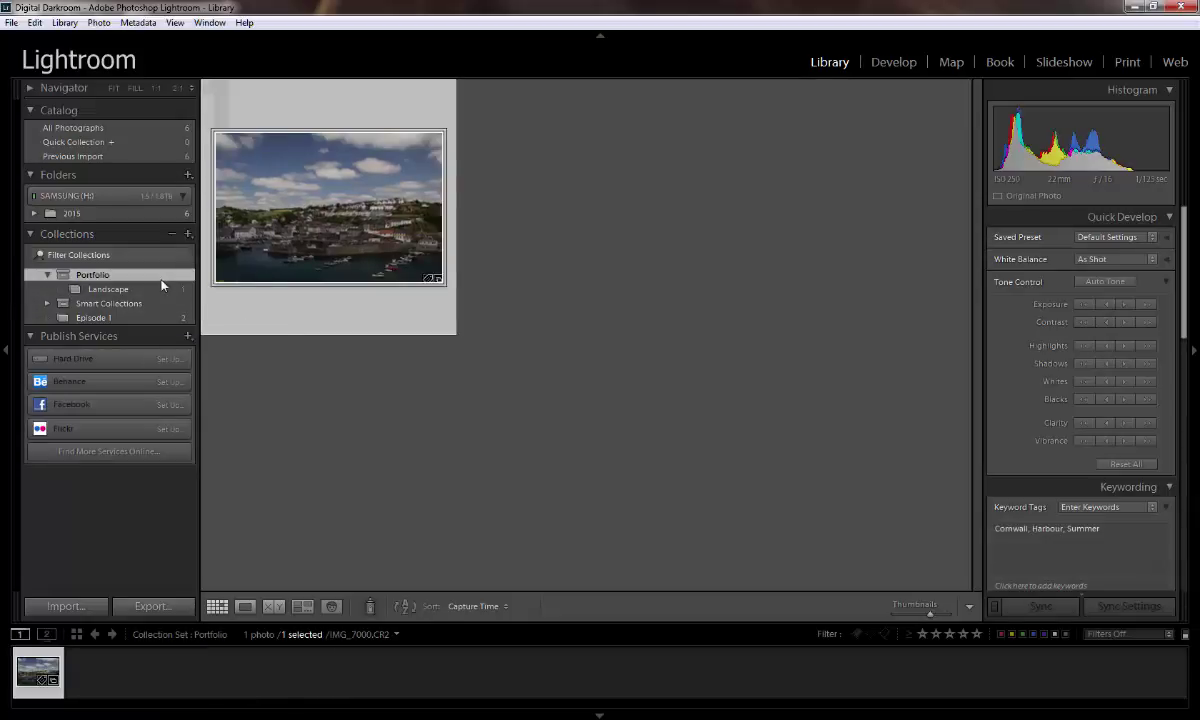
click(185, 236)
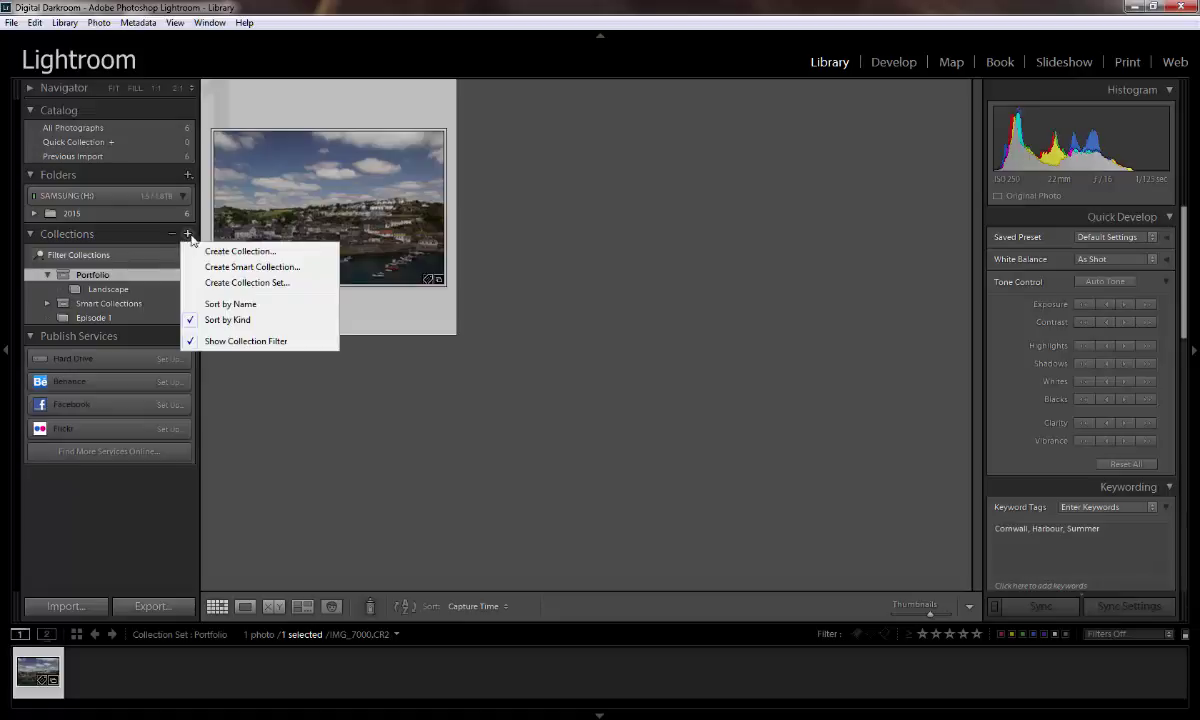
click(115, 275)
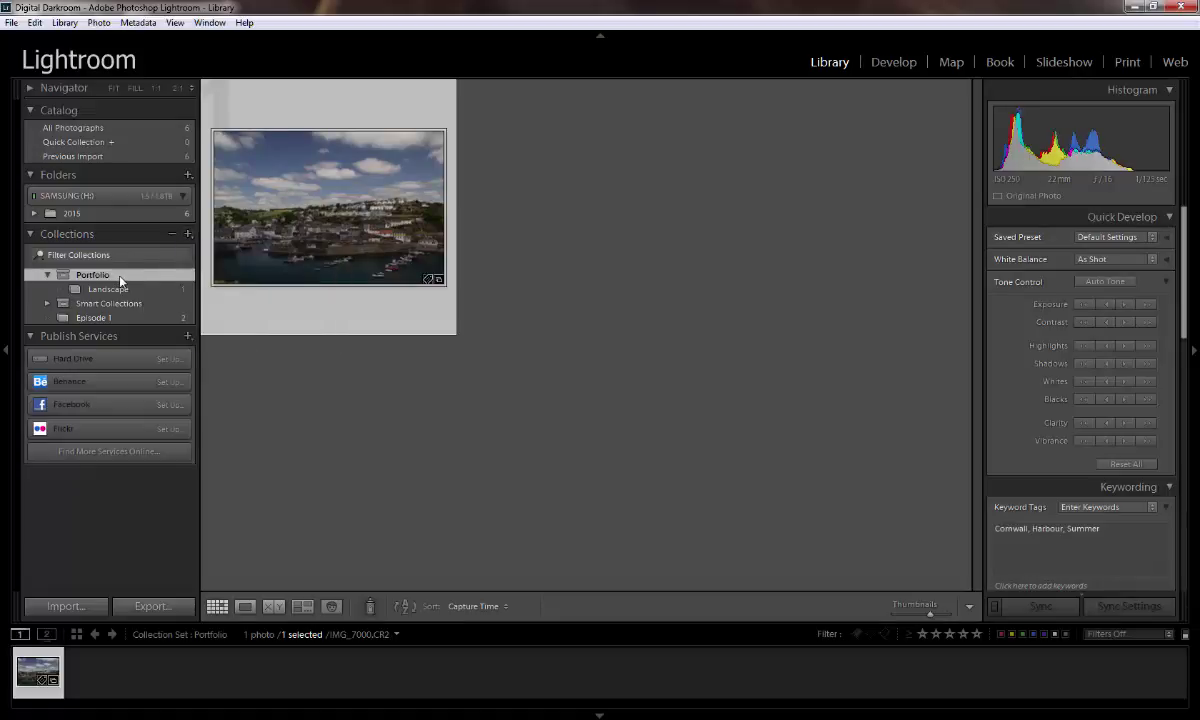
right_click(117, 276)
click(224, 288)
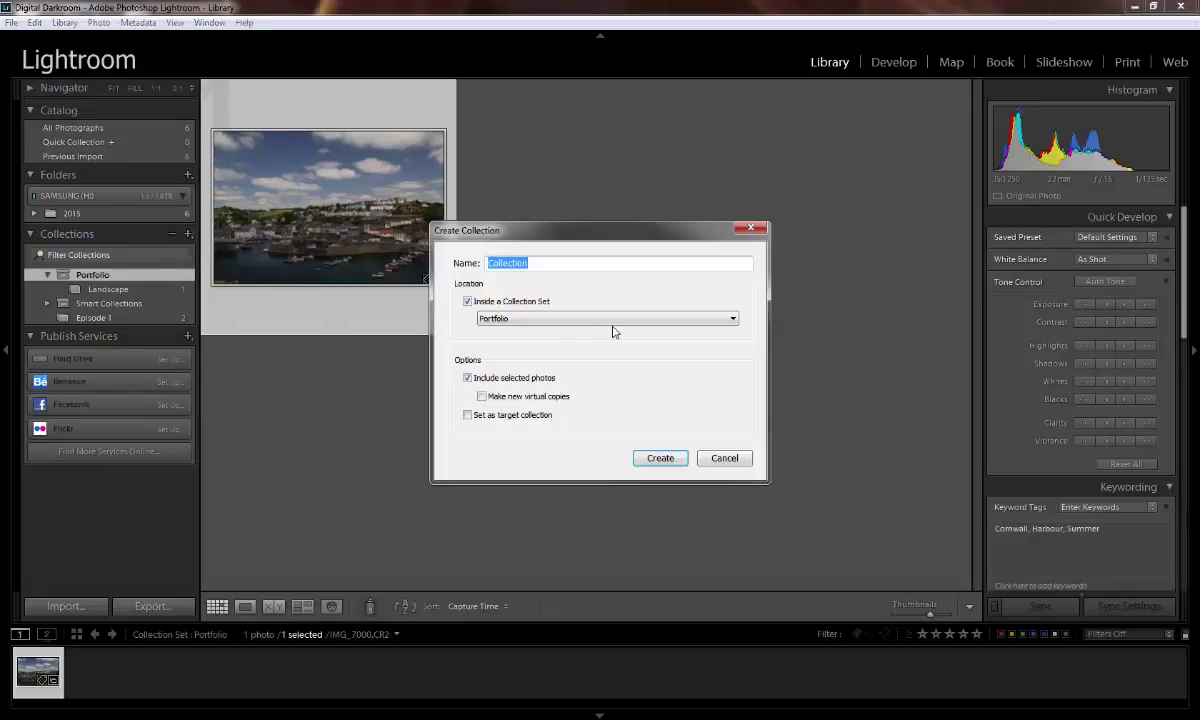
text(Landscape 2)
click(480, 376)
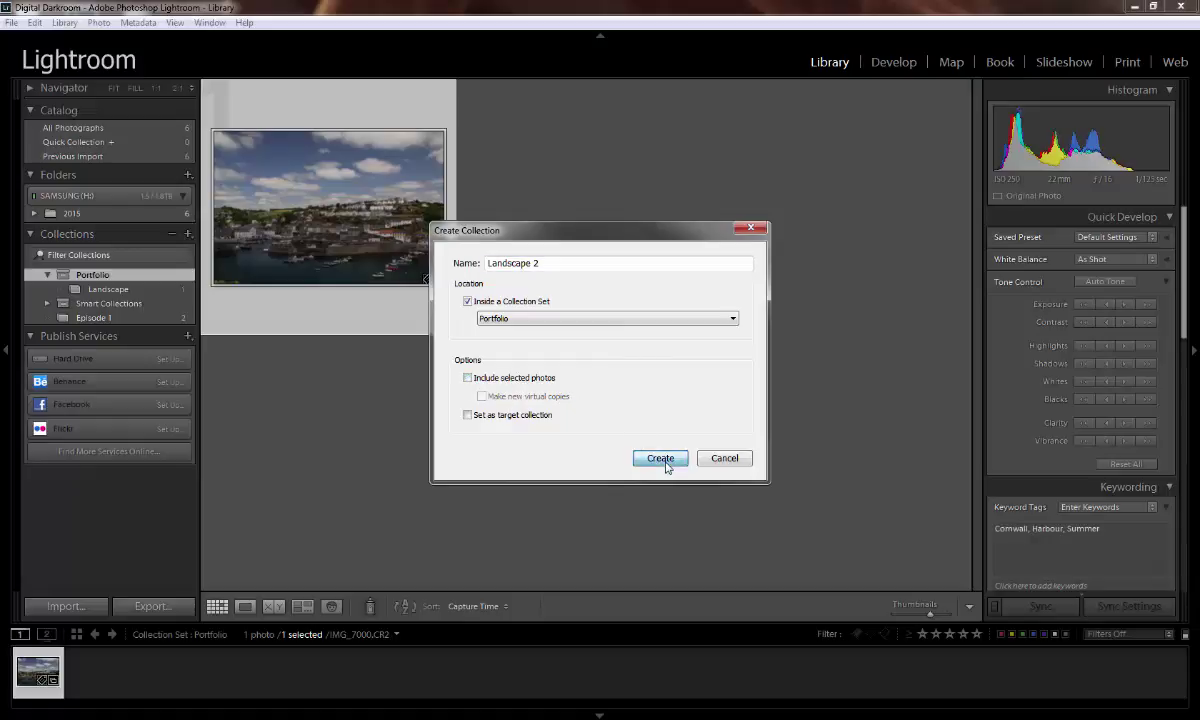
click(662, 461)
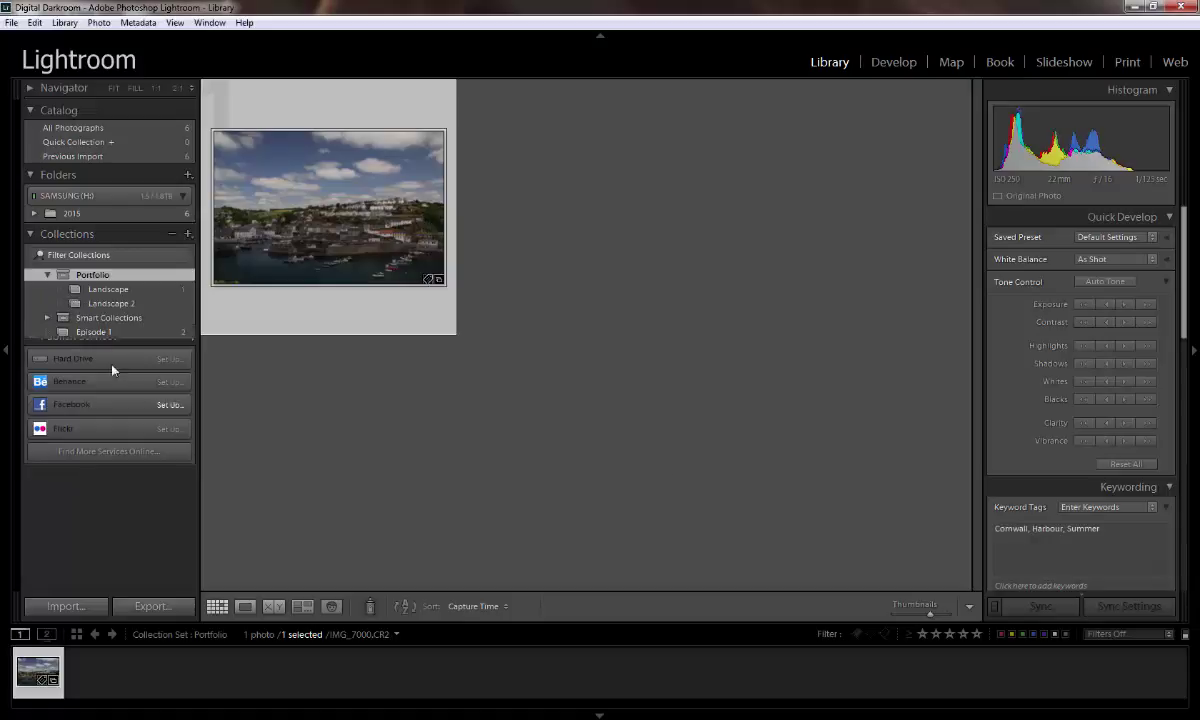
Add IMG_7002.CR2 from the 2015 folder to the Landscape 2 collection
click(125, 213)
click(823, 250)
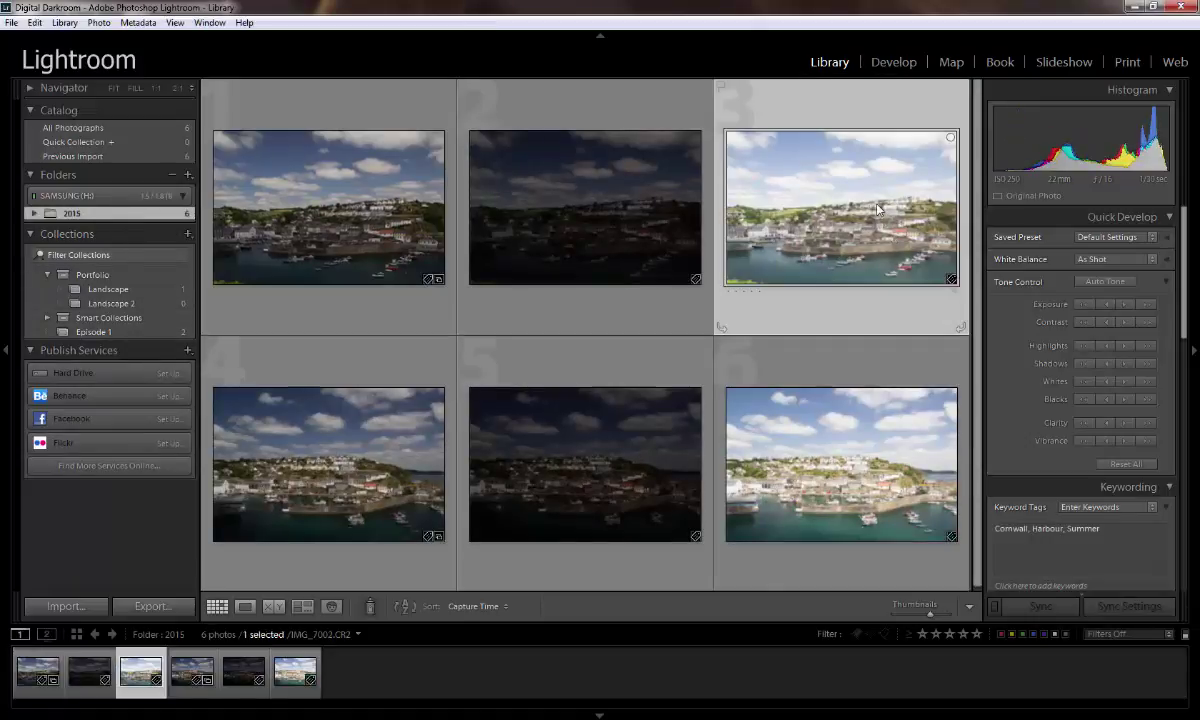
drag(877, 208, 140, 298)
Review the Landscape 2 and Landscape collections and the whole Portfolio set, ending with IMG_7000.CR2 in loupe view
click(143, 304)
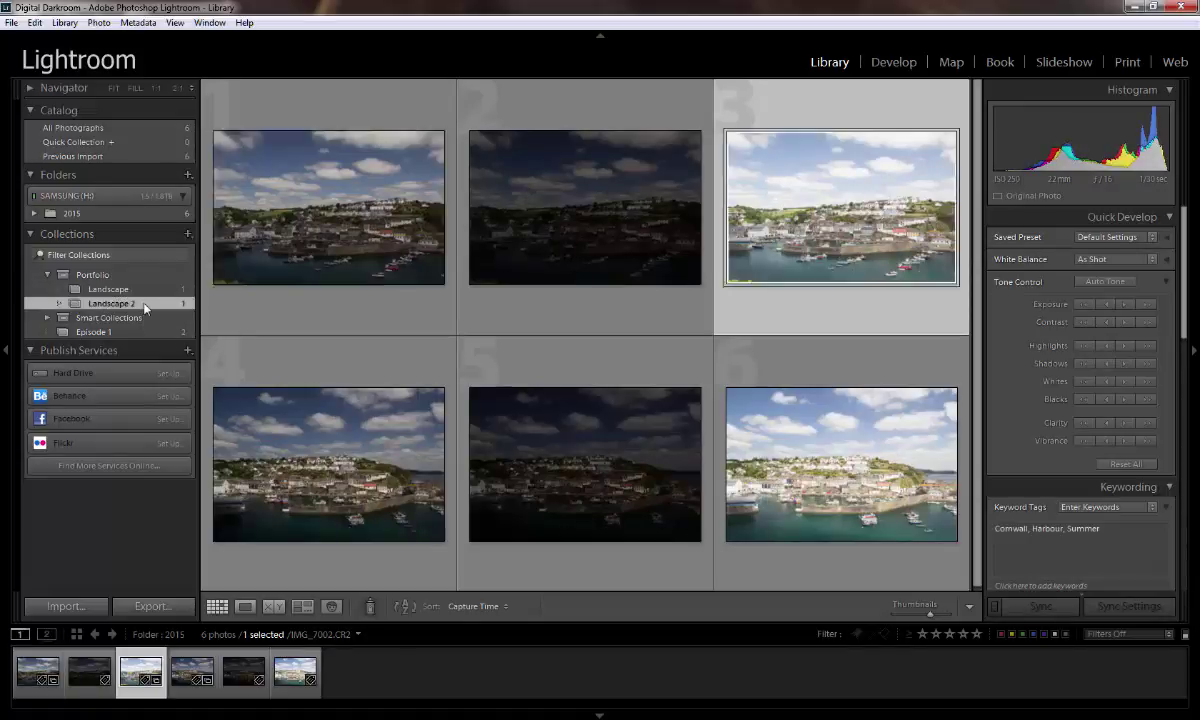
click(152, 290)
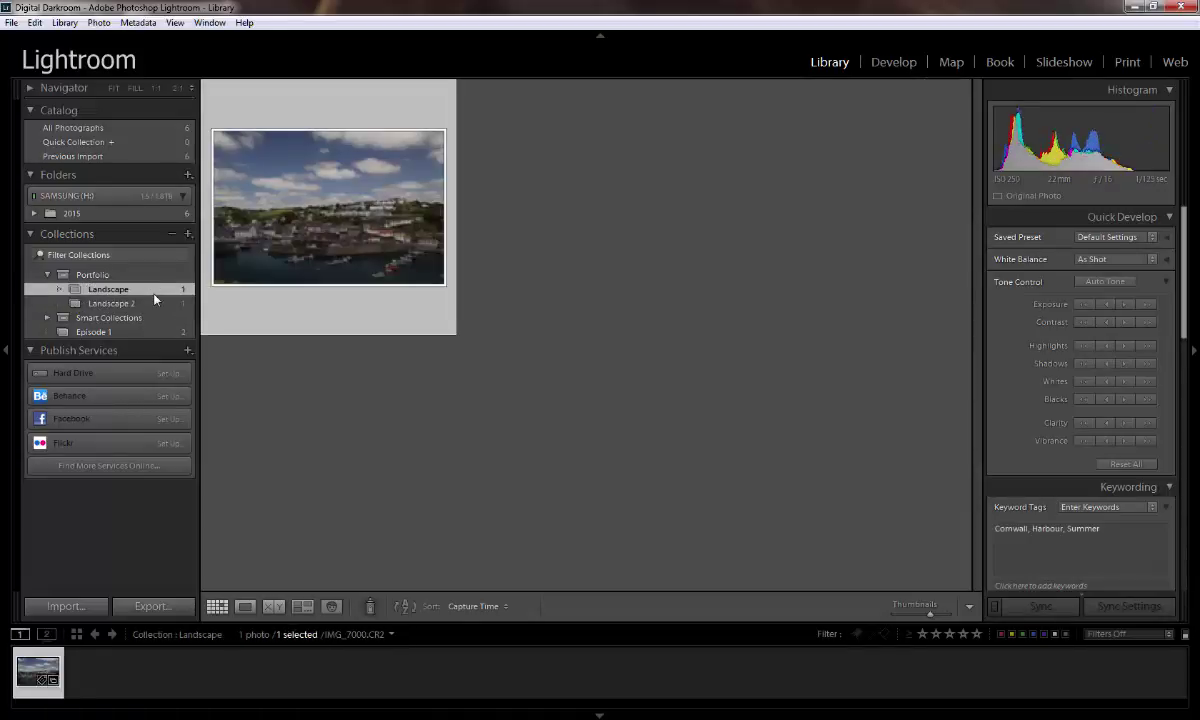
click(143, 273)
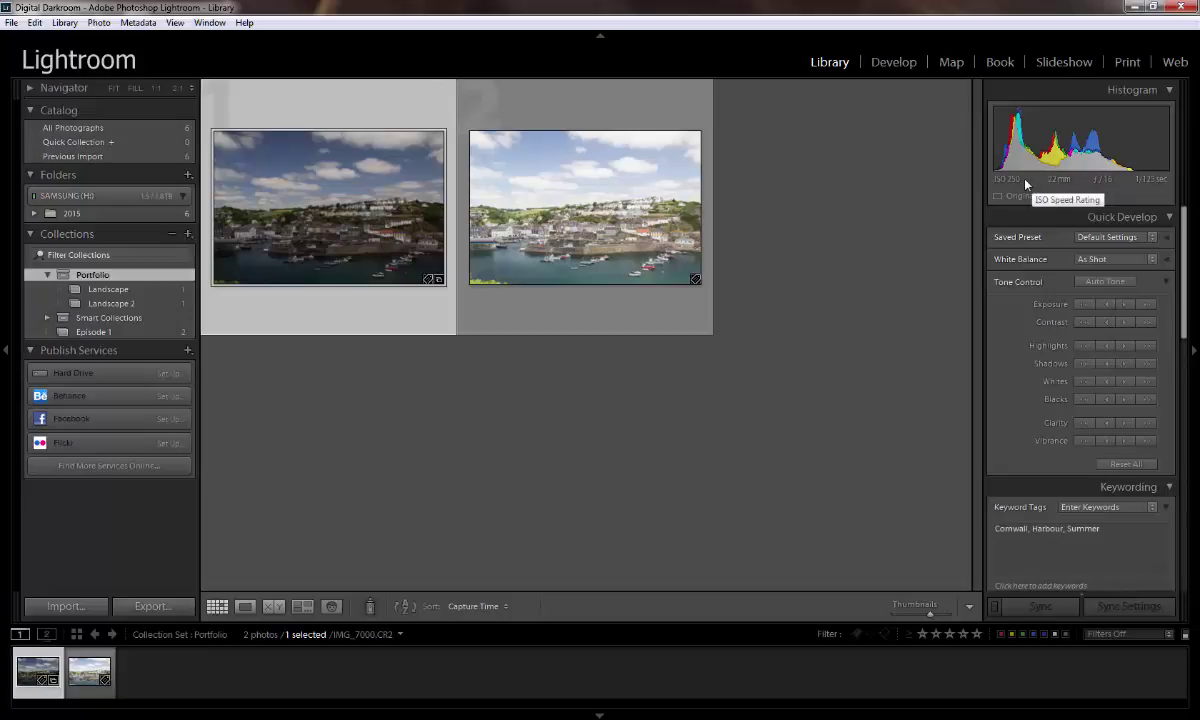
scroll(1182, 229, down, 3)
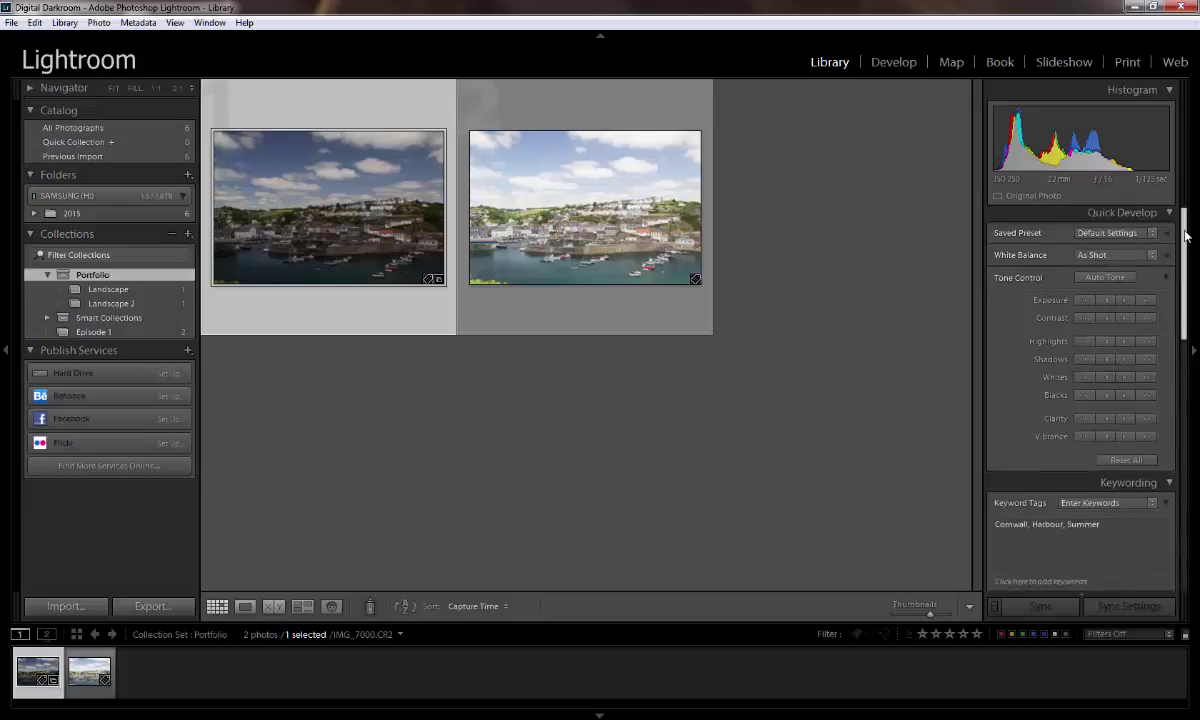
scroll(1160, 227, up, 3)
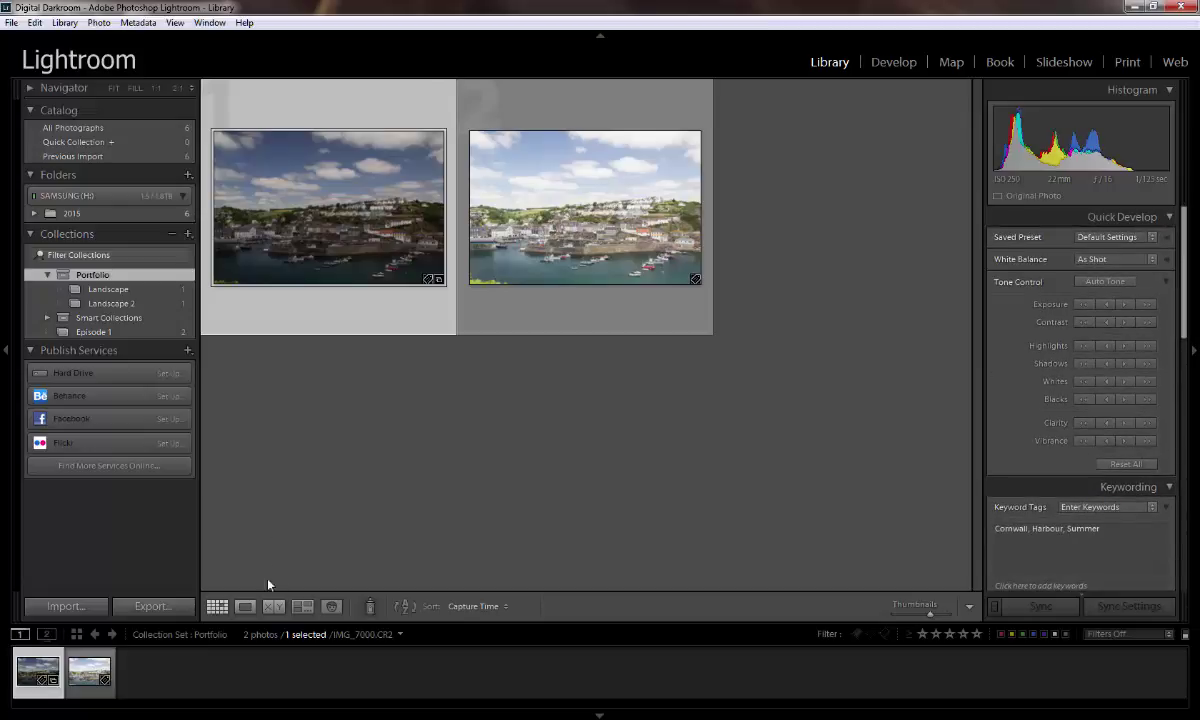
click(245, 606)
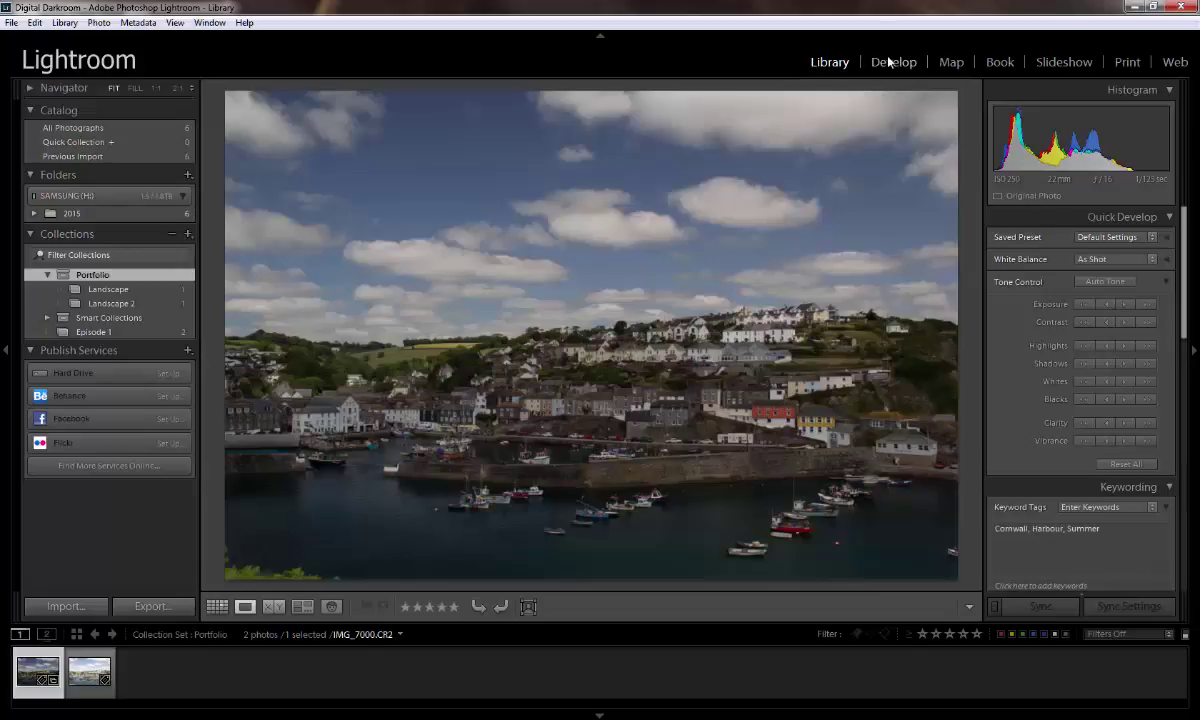
Try the Blue Filter and Red Filter presets from the Lightroom B&W Filter Presets on IMG_7000.CR2
click(1126, 240)
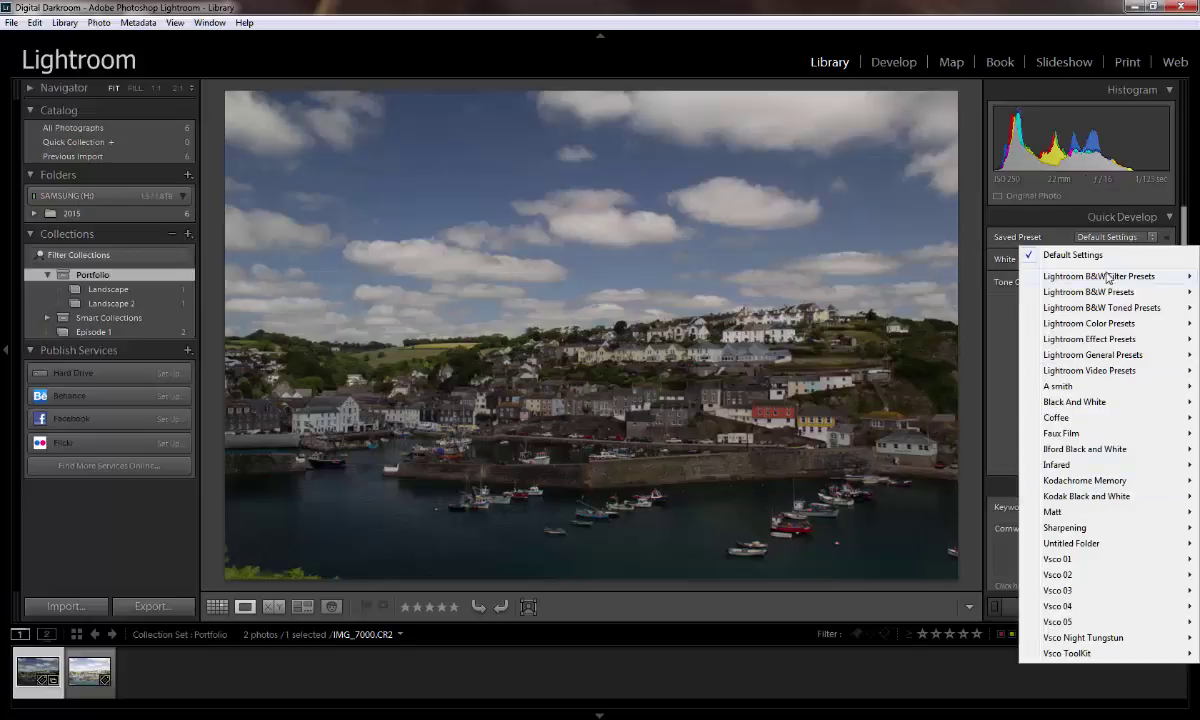
mouse_move(1107, 277)
click(899, 273)
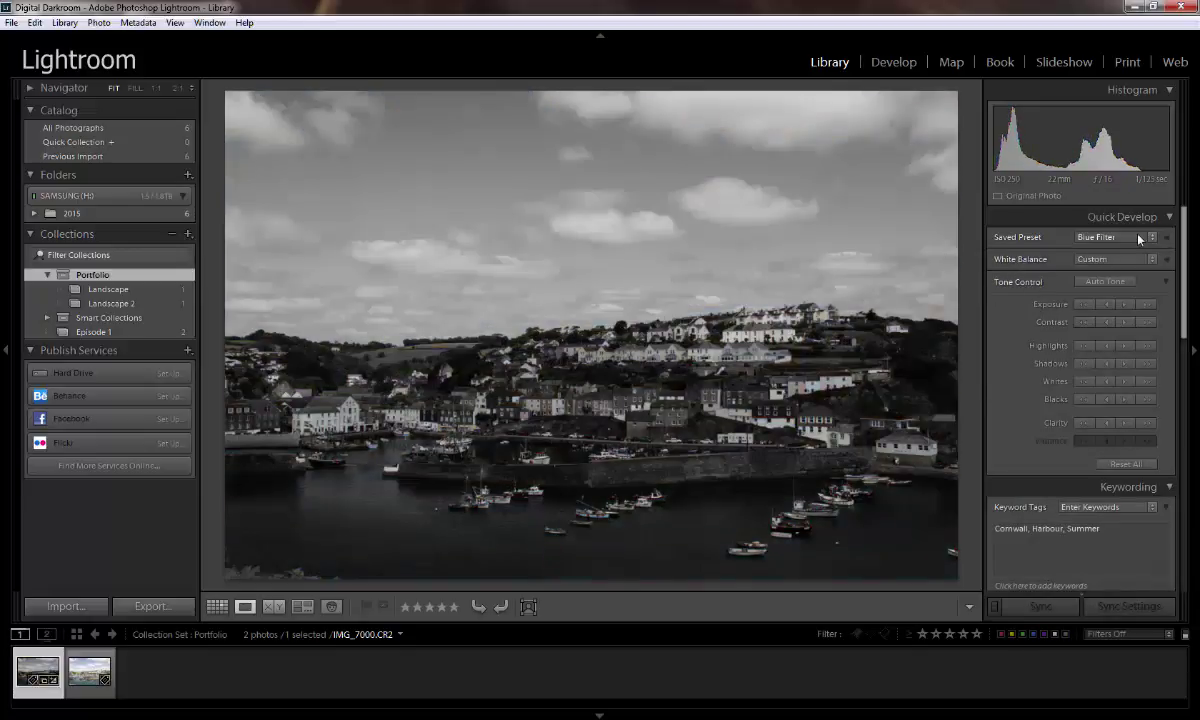
click(1133, 238)
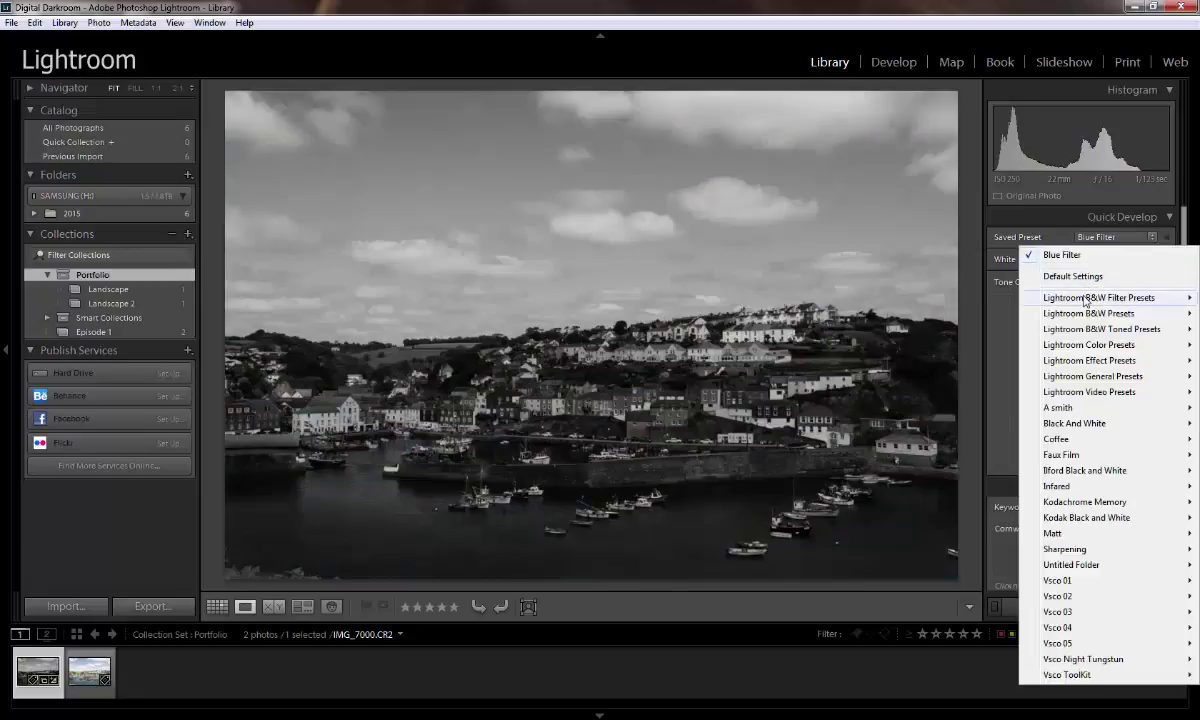
mouse_move(1090, 297)
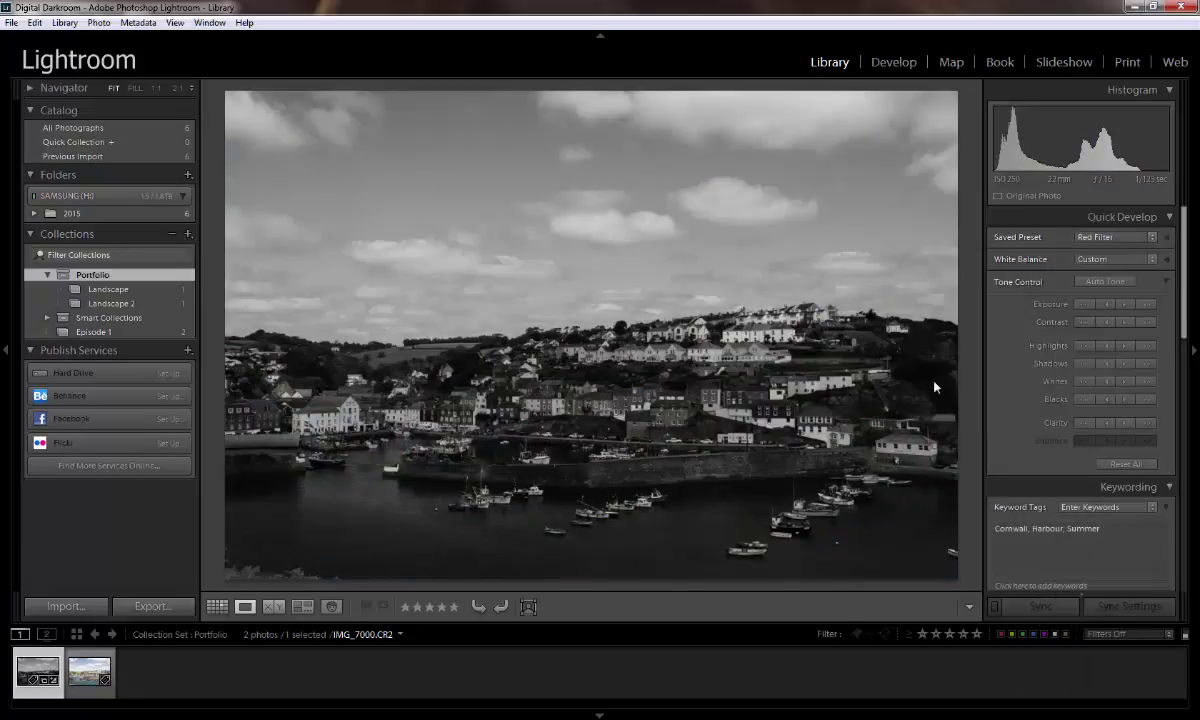
click(880, 374)
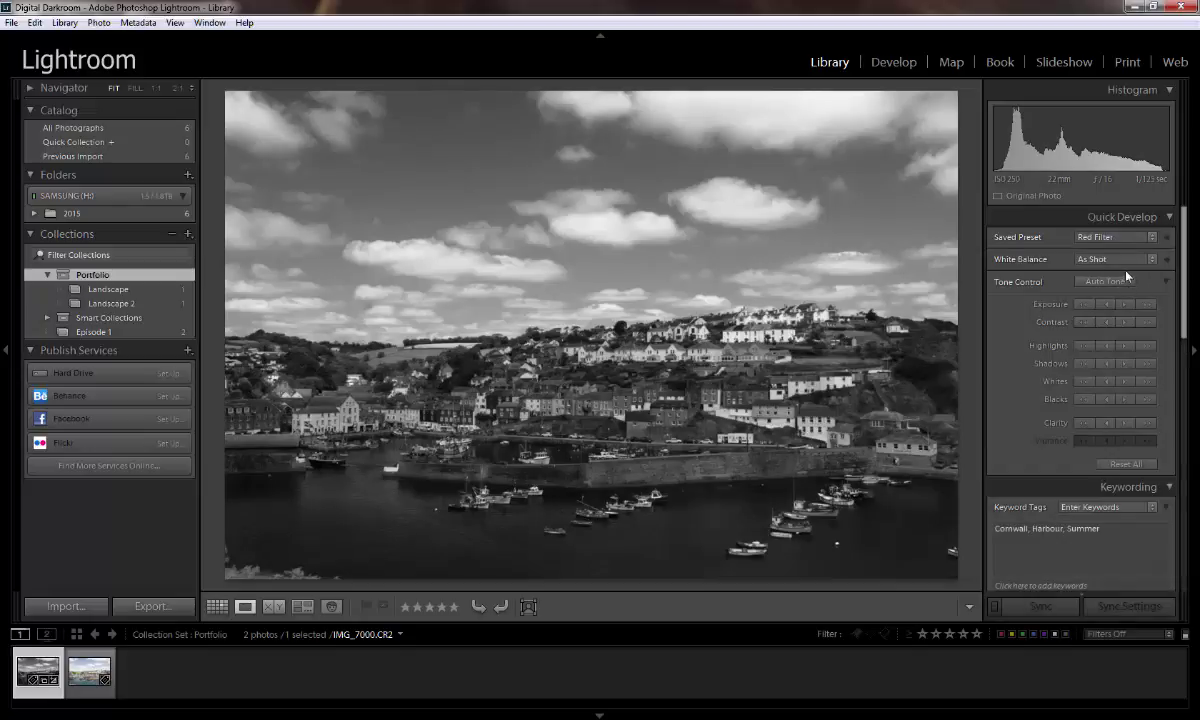
Brighten the shadows of IMG_7000.CR2 by three large increments, and reset the photo to the Default Settings preset
click(1147, 365)
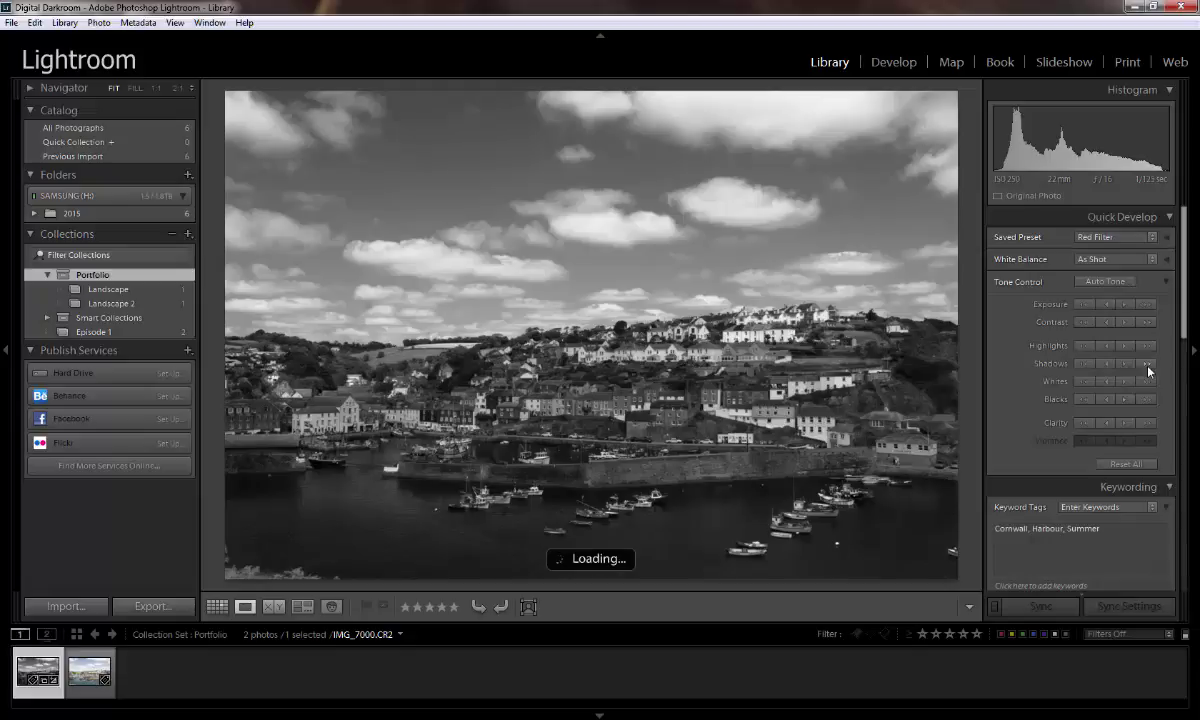
click(1147, 366)
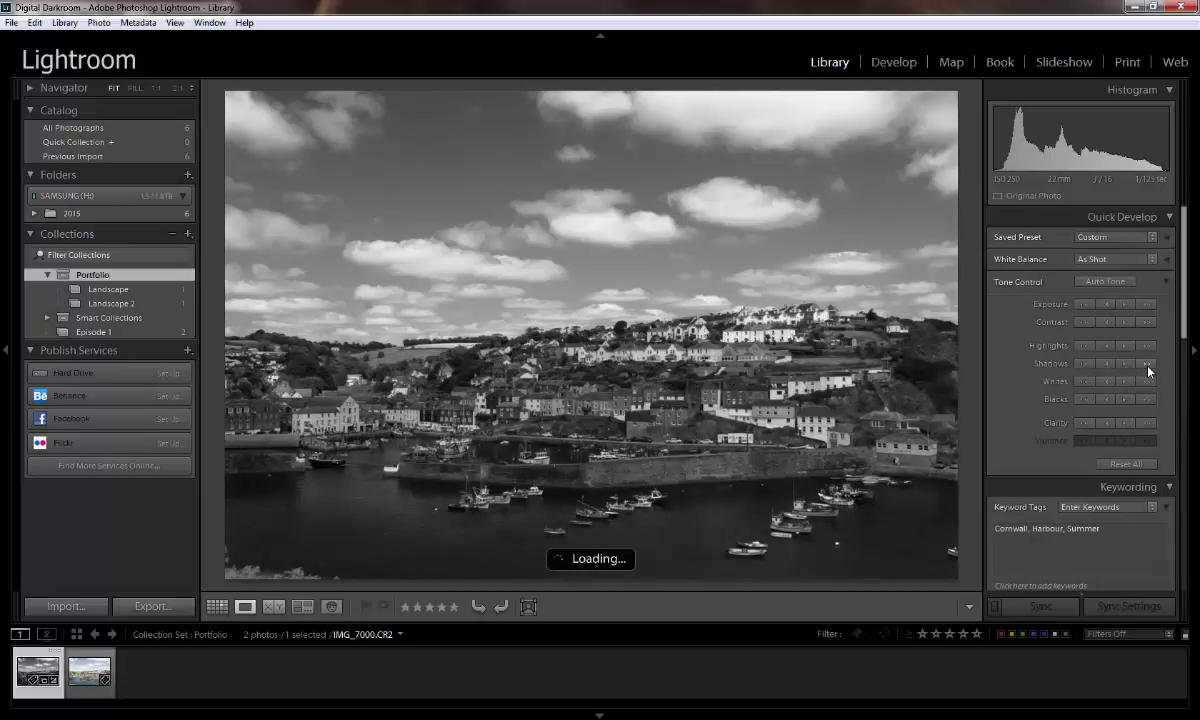
click(1147, 366)
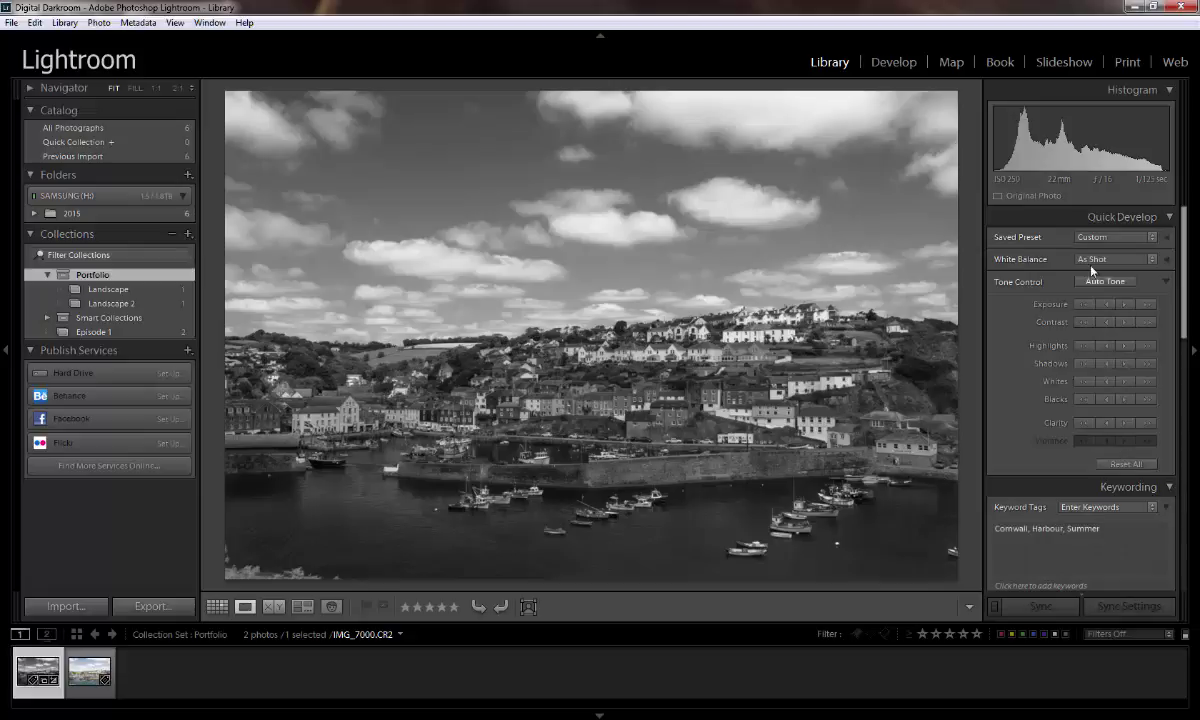
click(1137, 244)
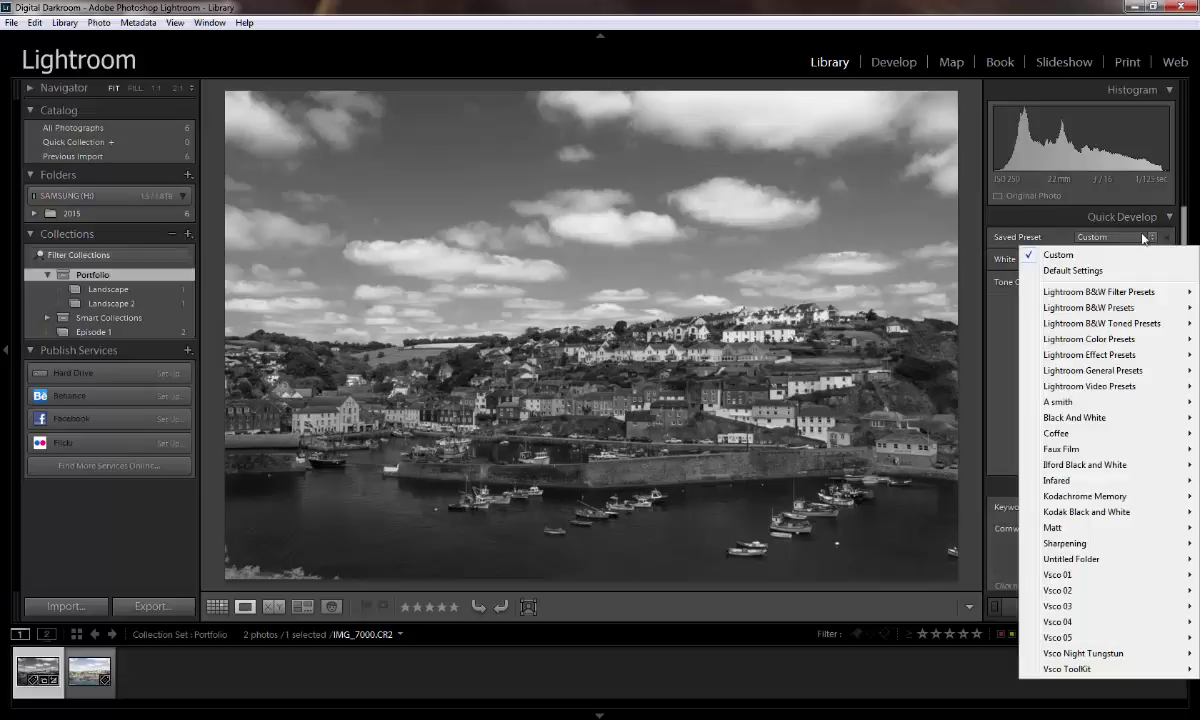
click(1061, 268)
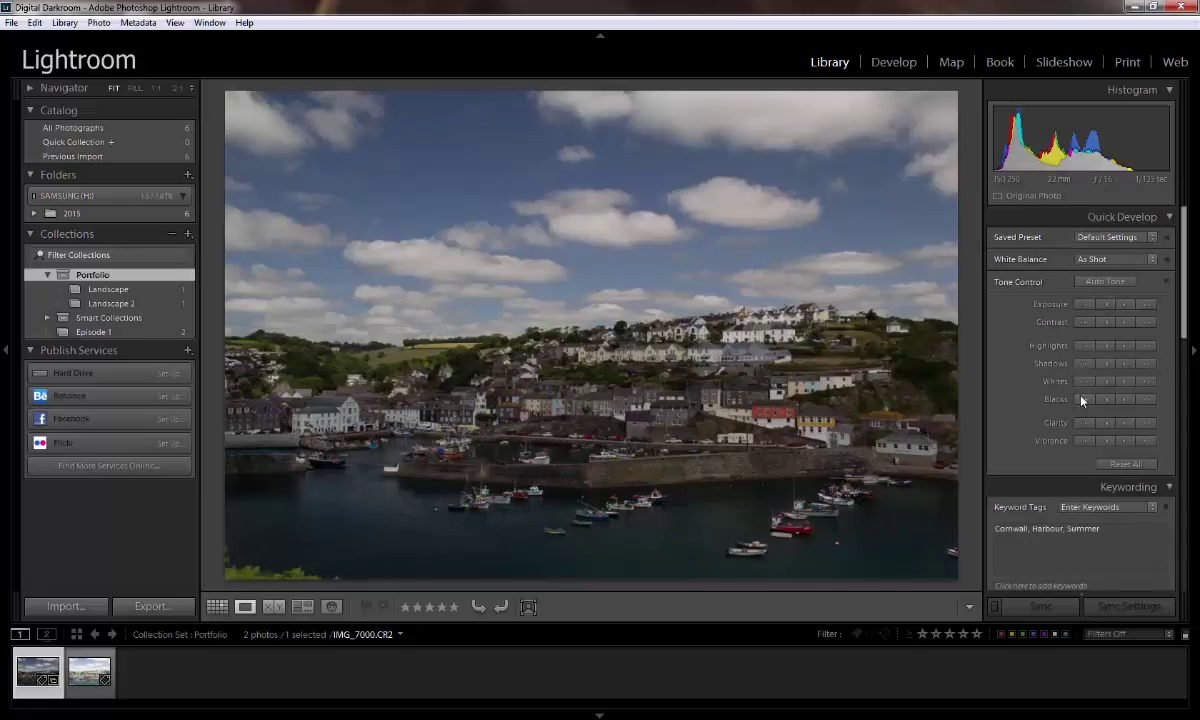
Tag IMG_7000.CR2 with the recent keyword Sunny
scroll(1080, 401, down, 5)
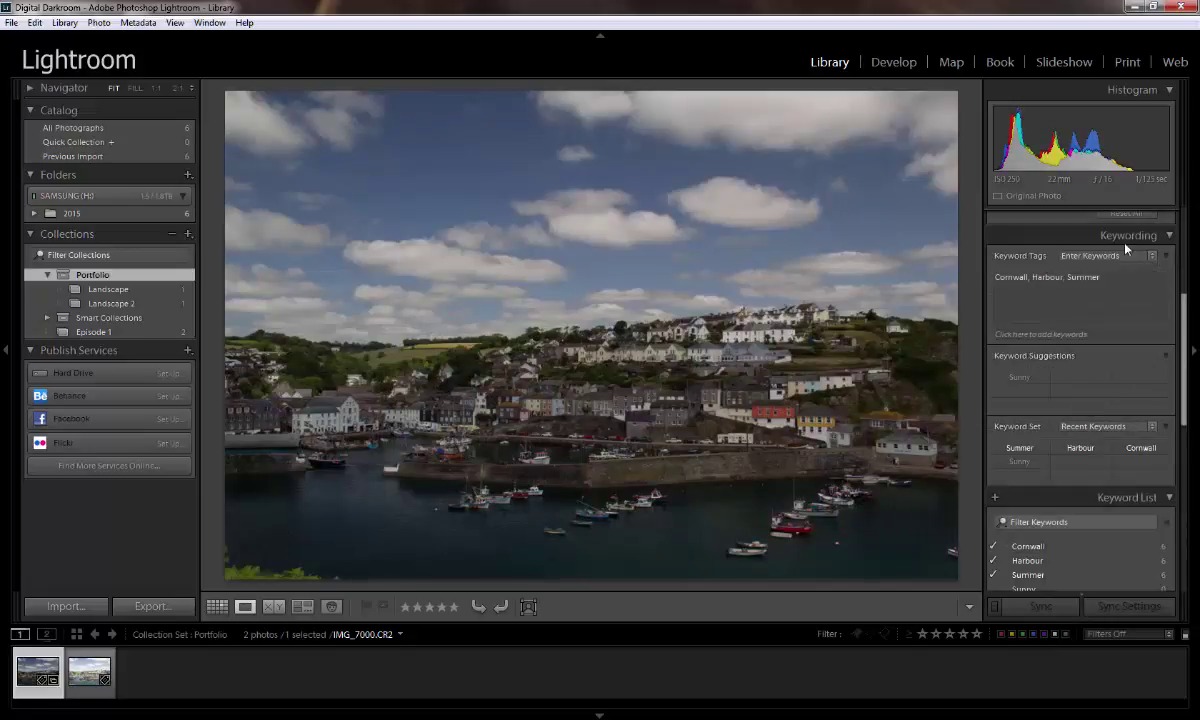
click(1019, 461)
scroll(1160, 478, down, 2)
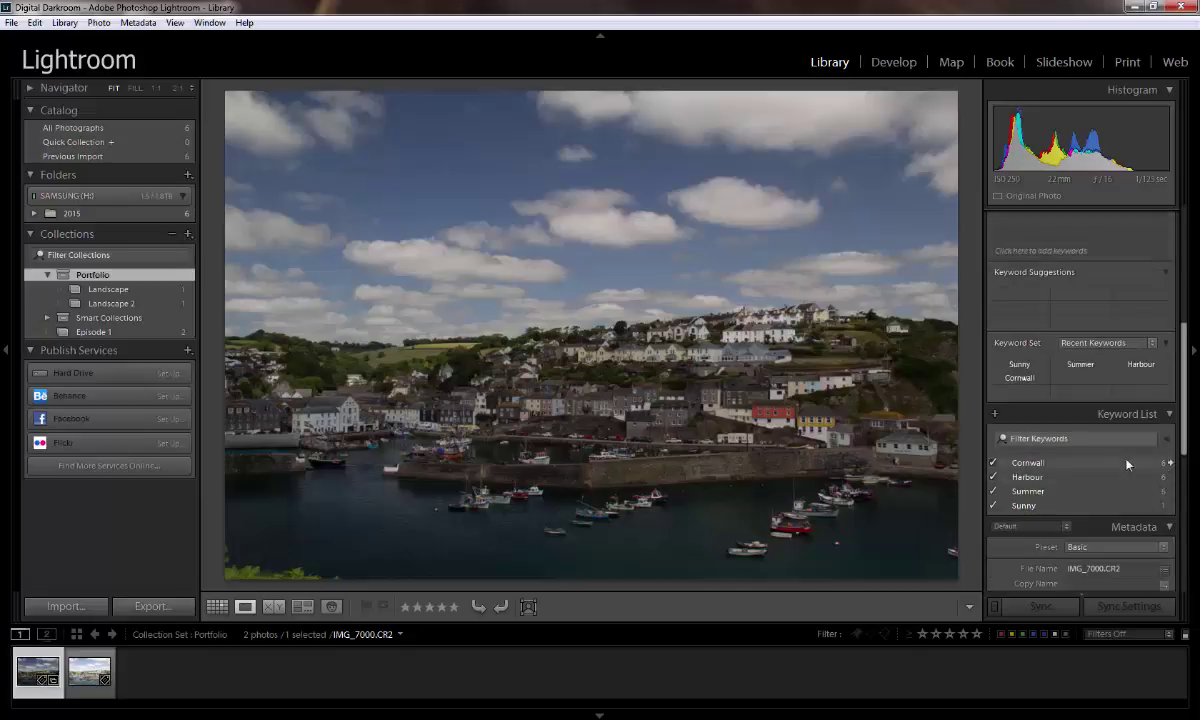
Filter the keyword list for "sunny", show the photos tagged Sunny, and remove that keyword from IMG_7000.CR2
click(1043, 440)
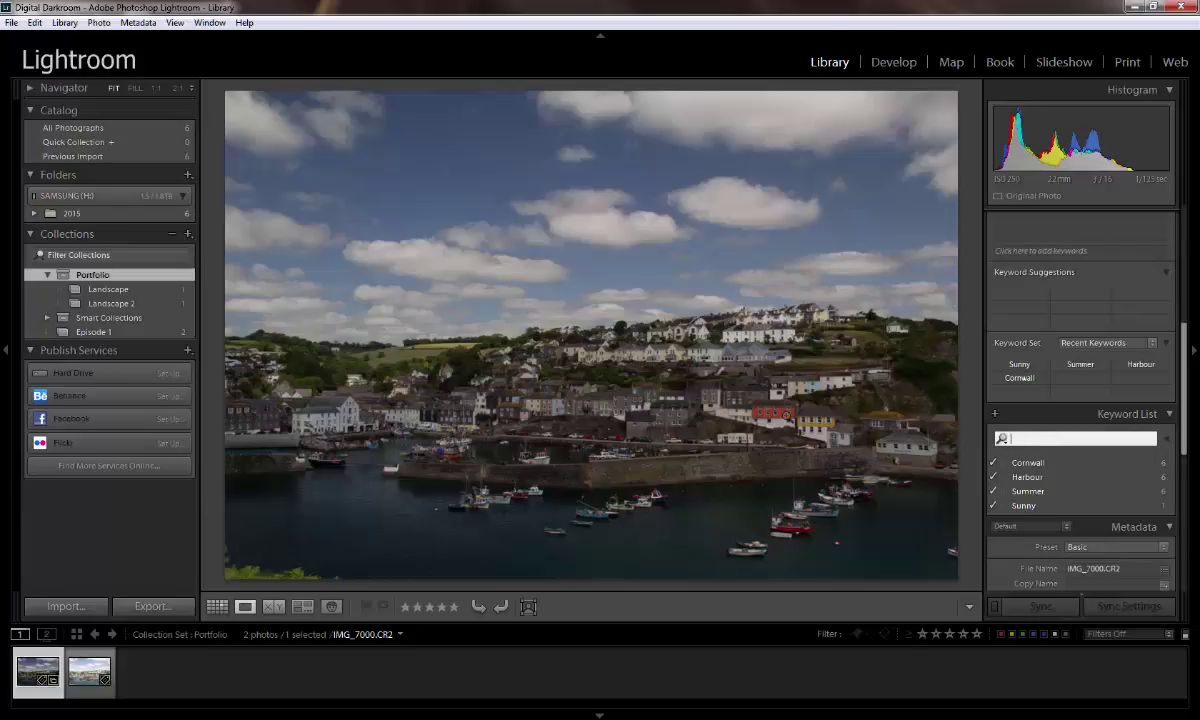
text(sunny)
key(Return)
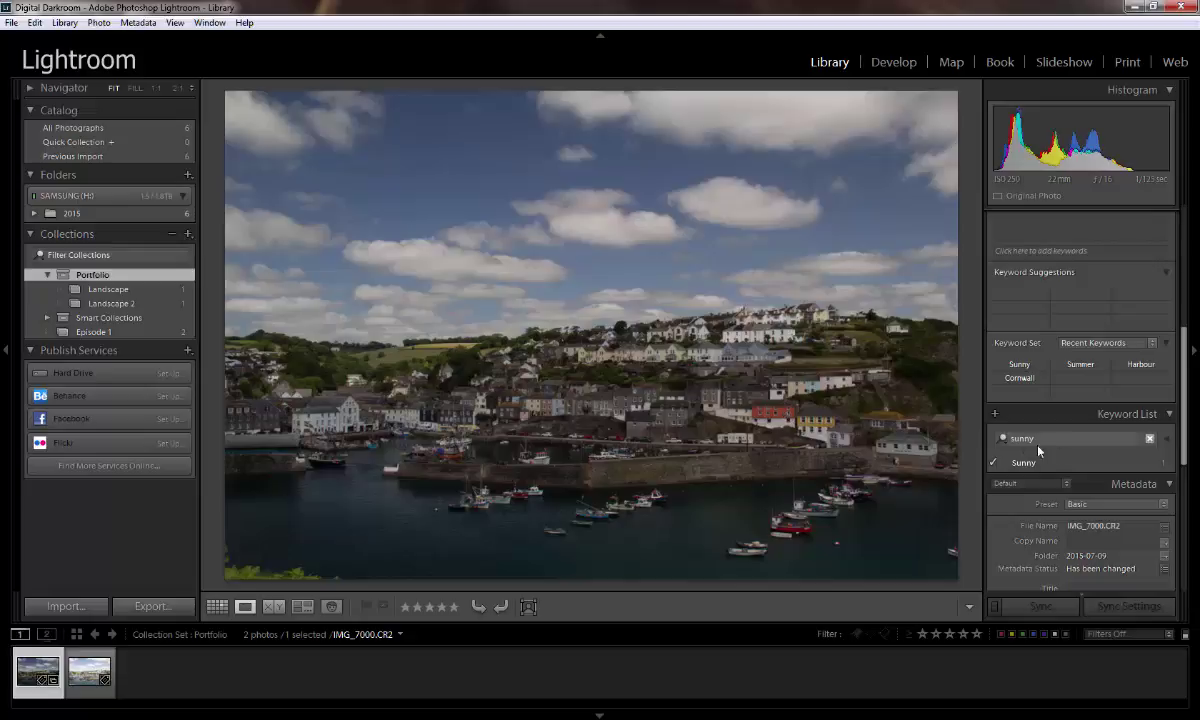
click(1065, 464)
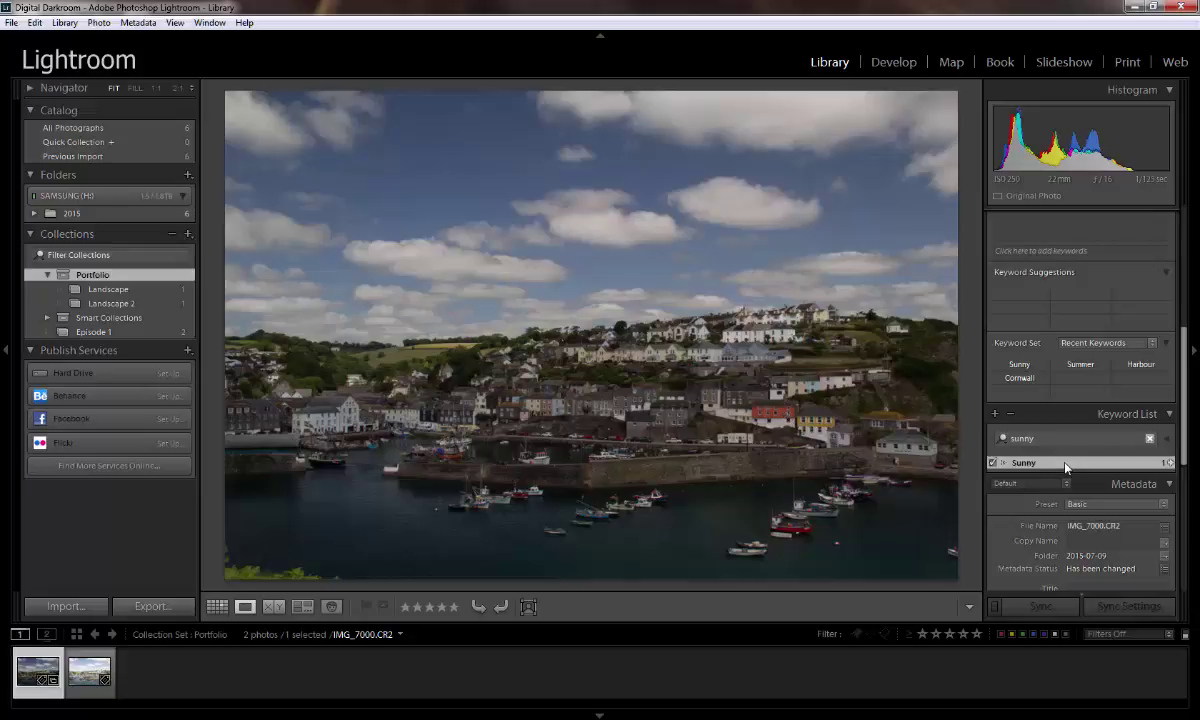
click(1170, 463)
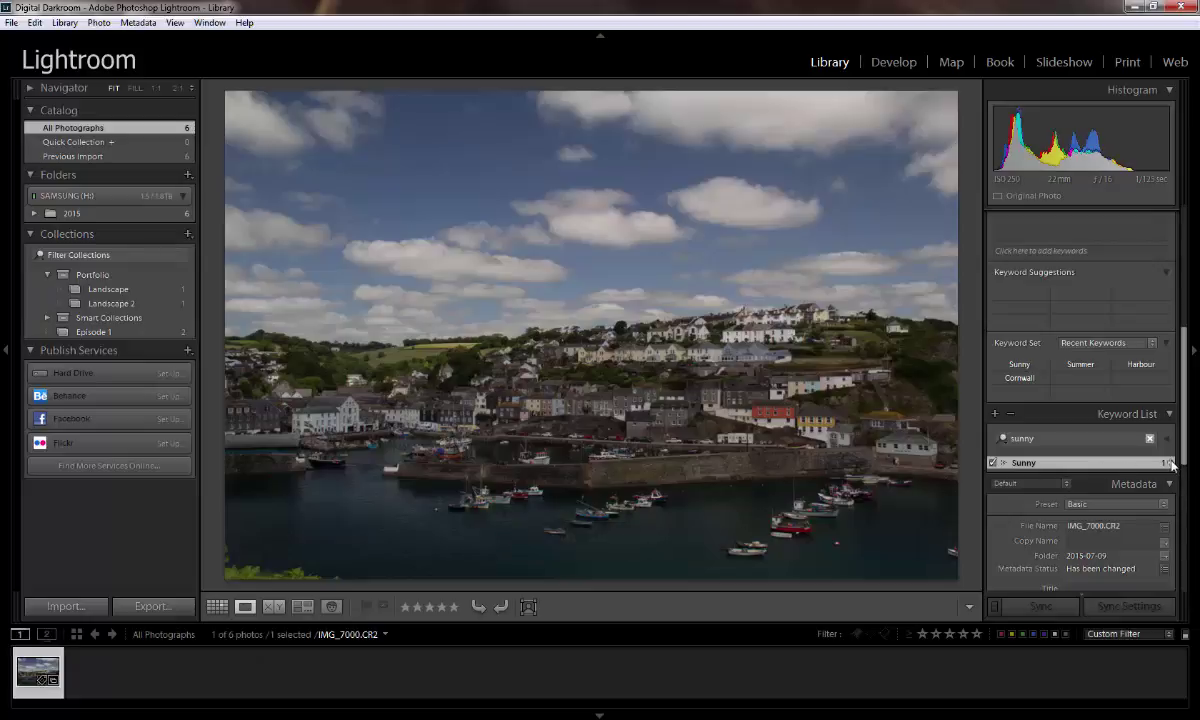
click(993, 463)
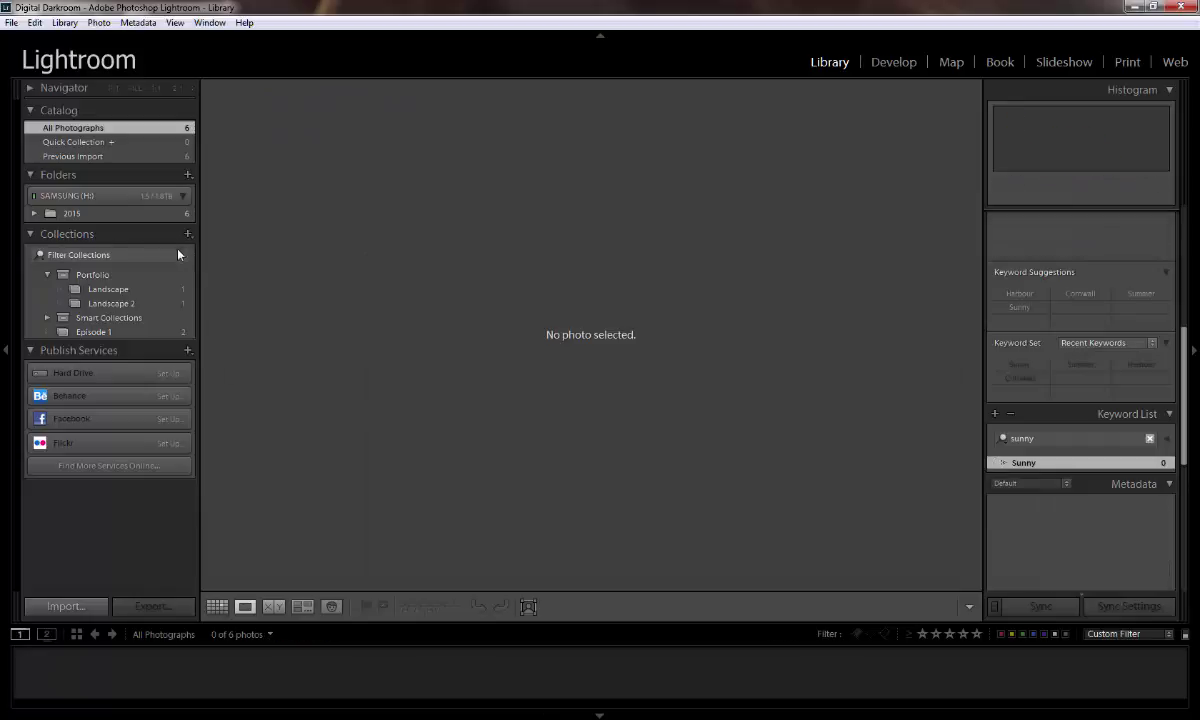
Return to the 2015 folder, and clear the keyword filter and collapse the Keyword List to reach the photo's metadata
click(110, 212)
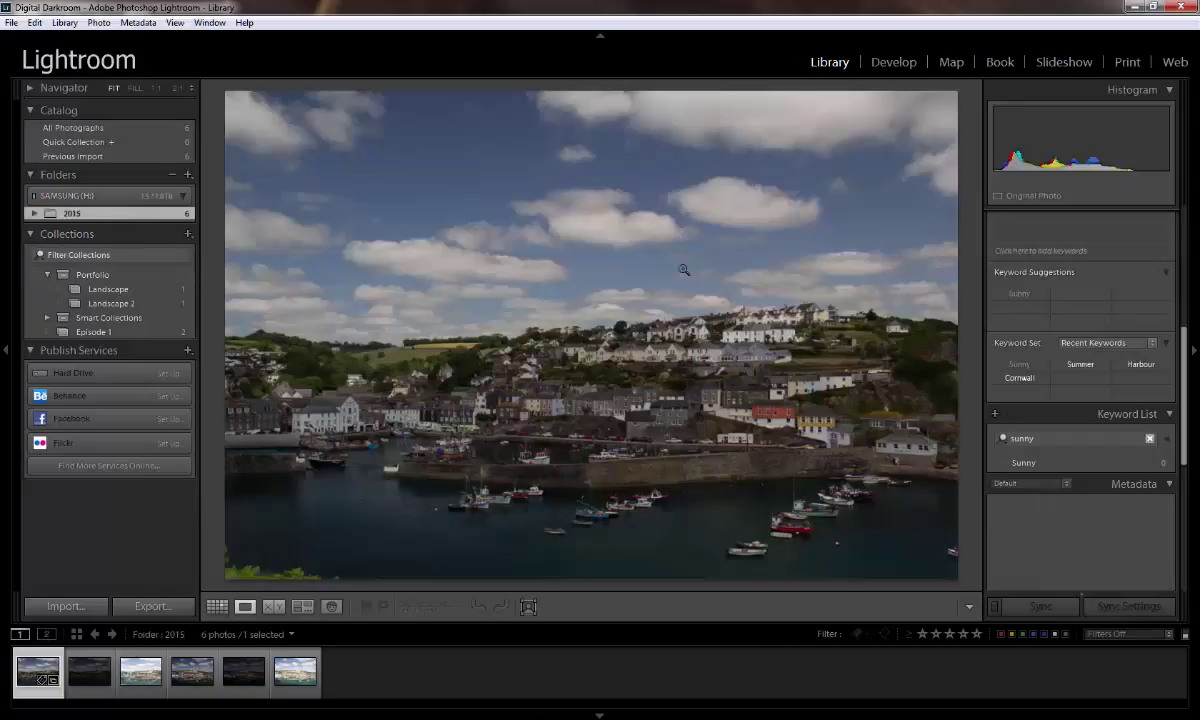
click(1043, 438)
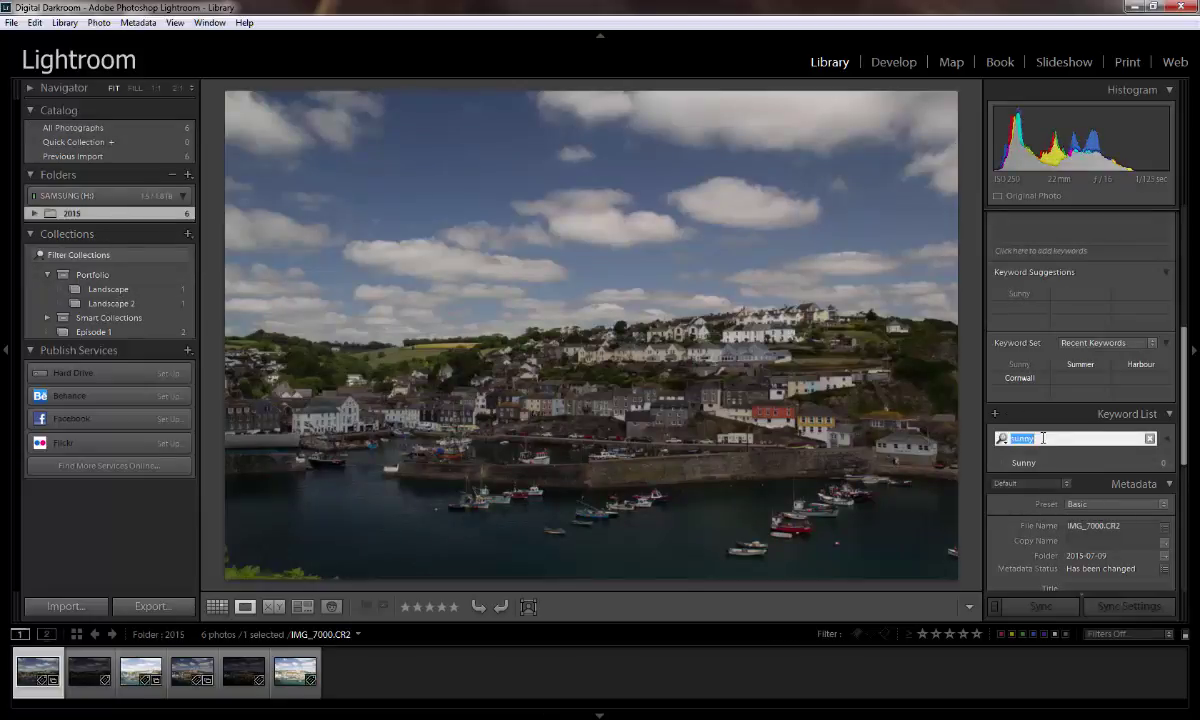
key(BackSpace)
click(1170, 414)
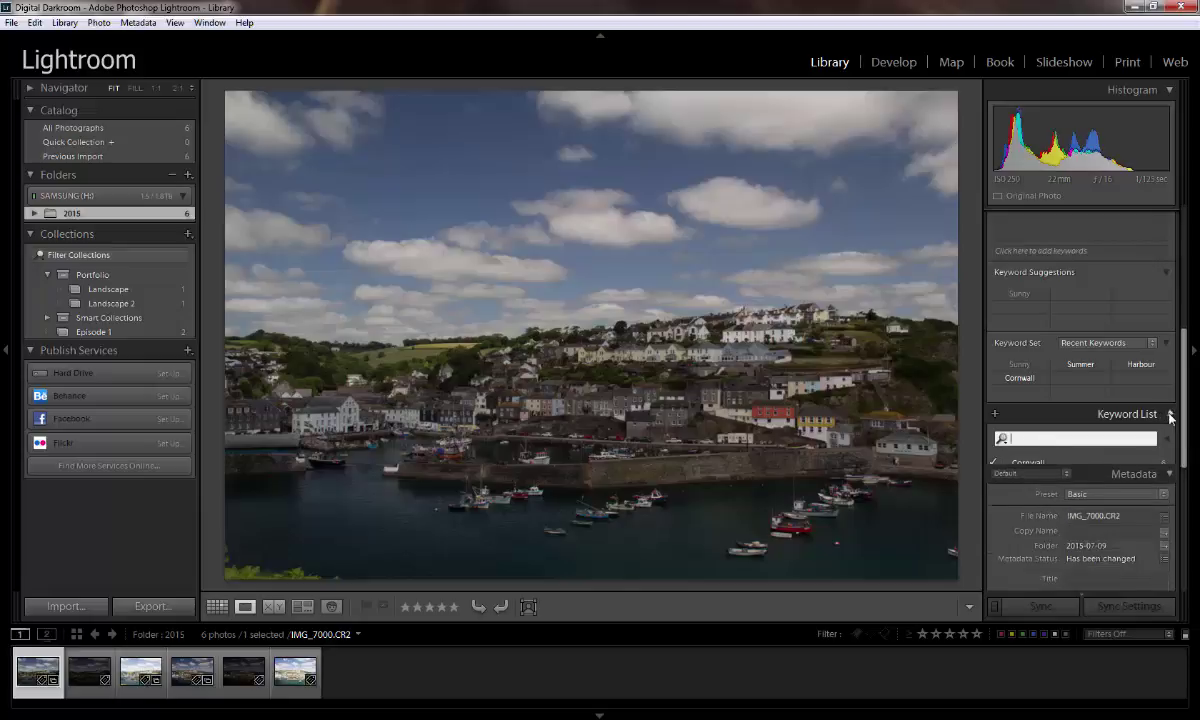
scroll(1149, 333, down, 3)
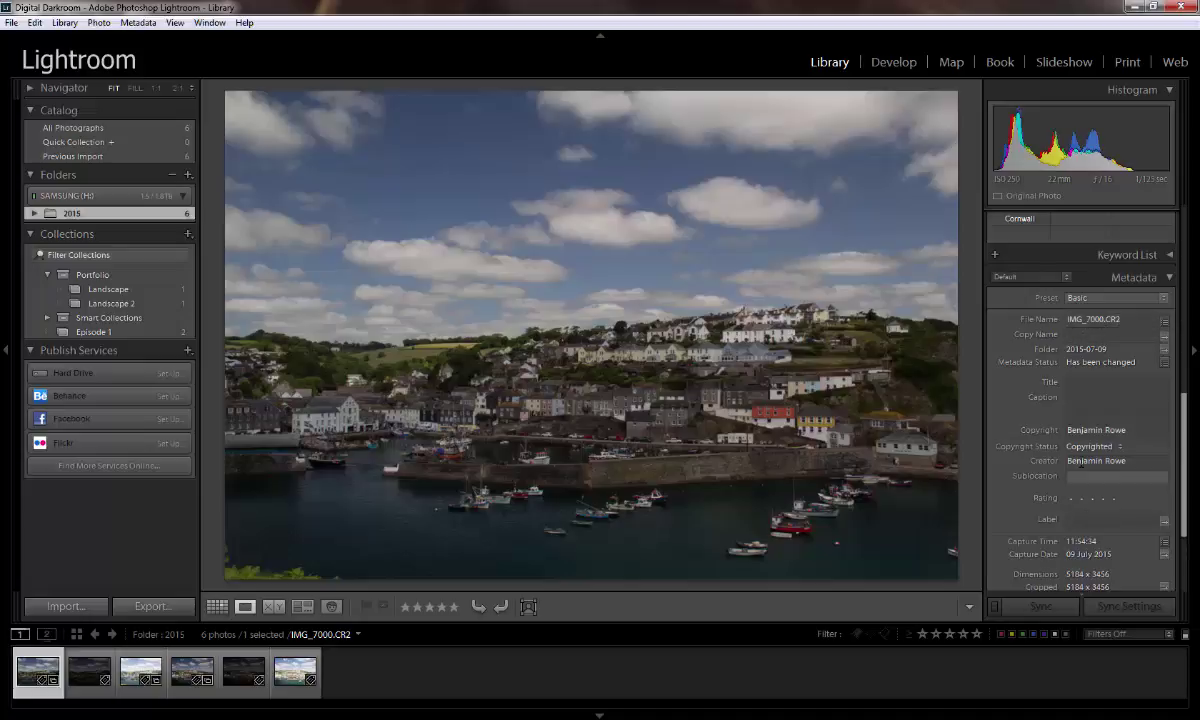
Review the flag, rating and colour label options offered for IMG_7000.CR2
scroll(1098, 413, up, 3)
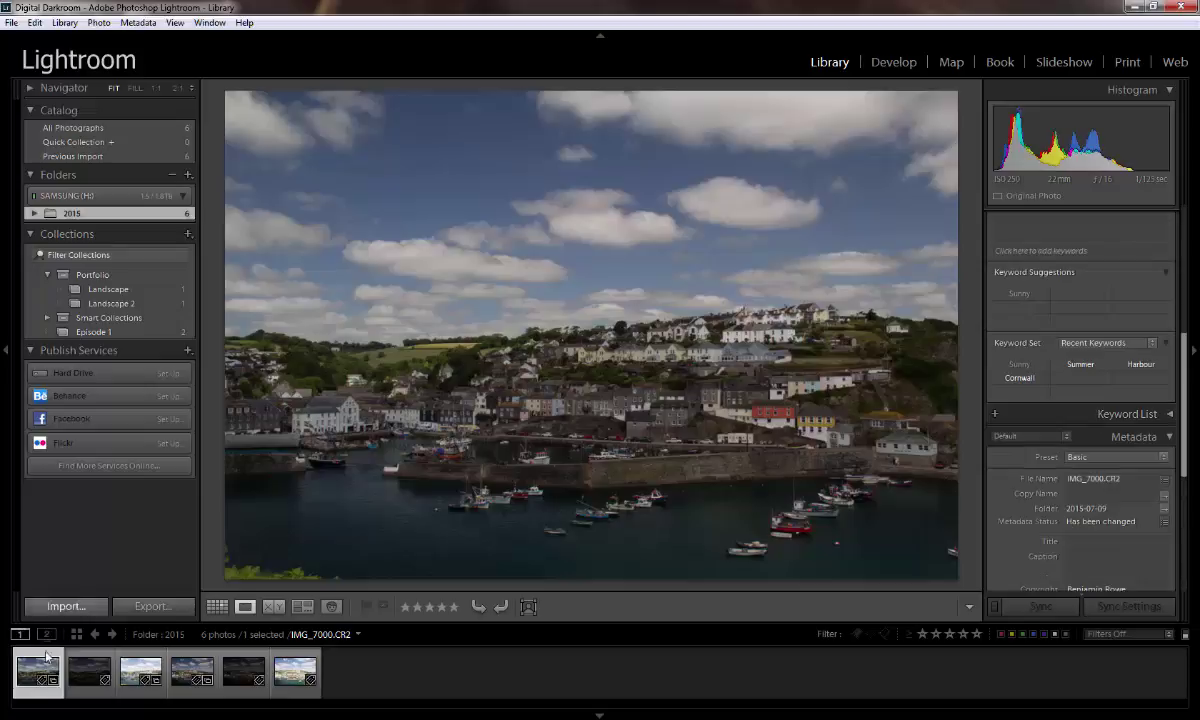
right_click(30, 679)
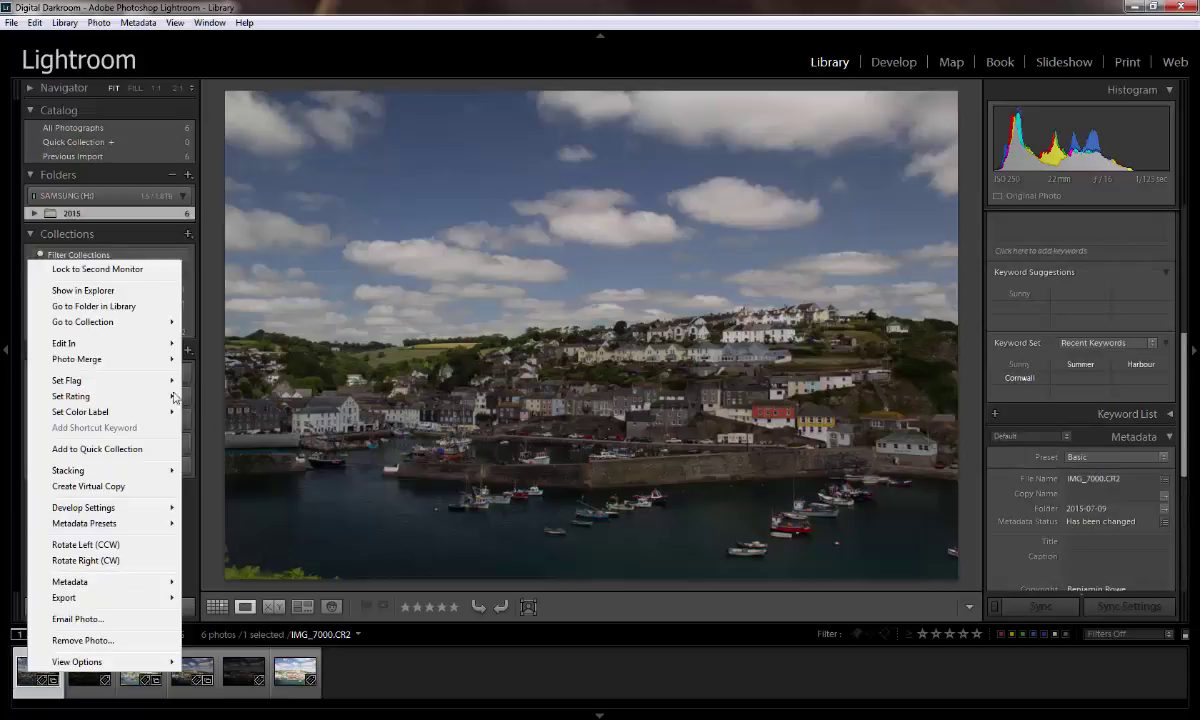
mouse_move(141, 384)
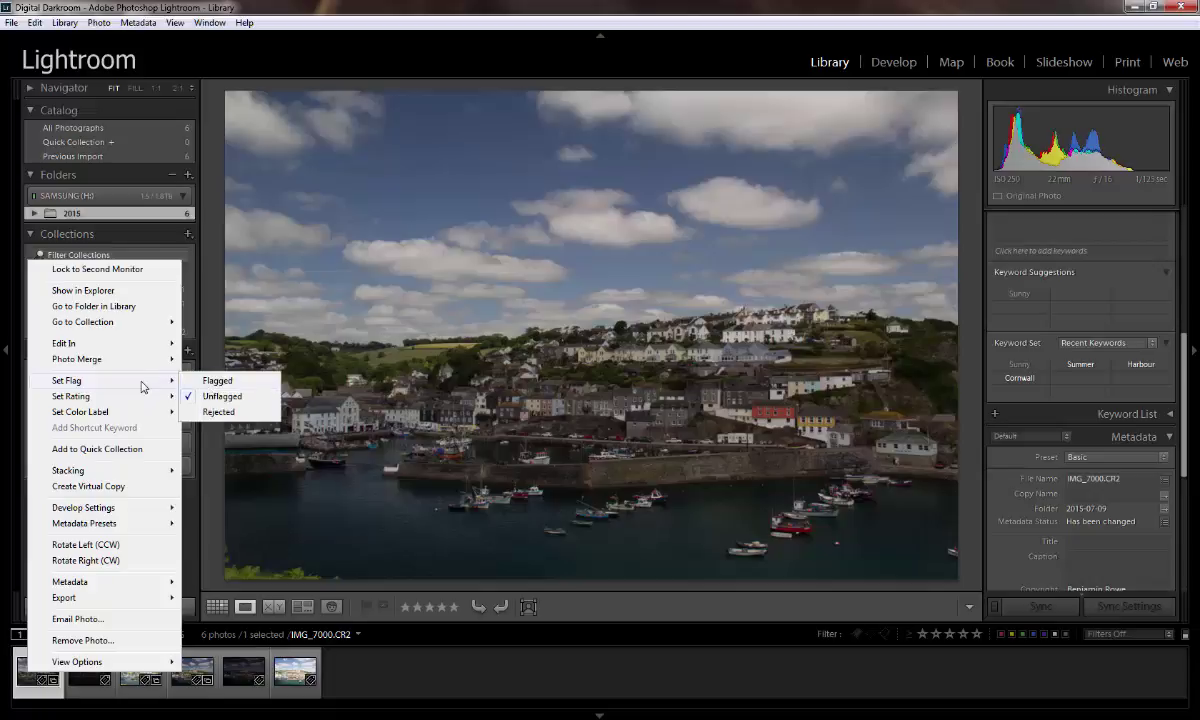
click(852, 658)
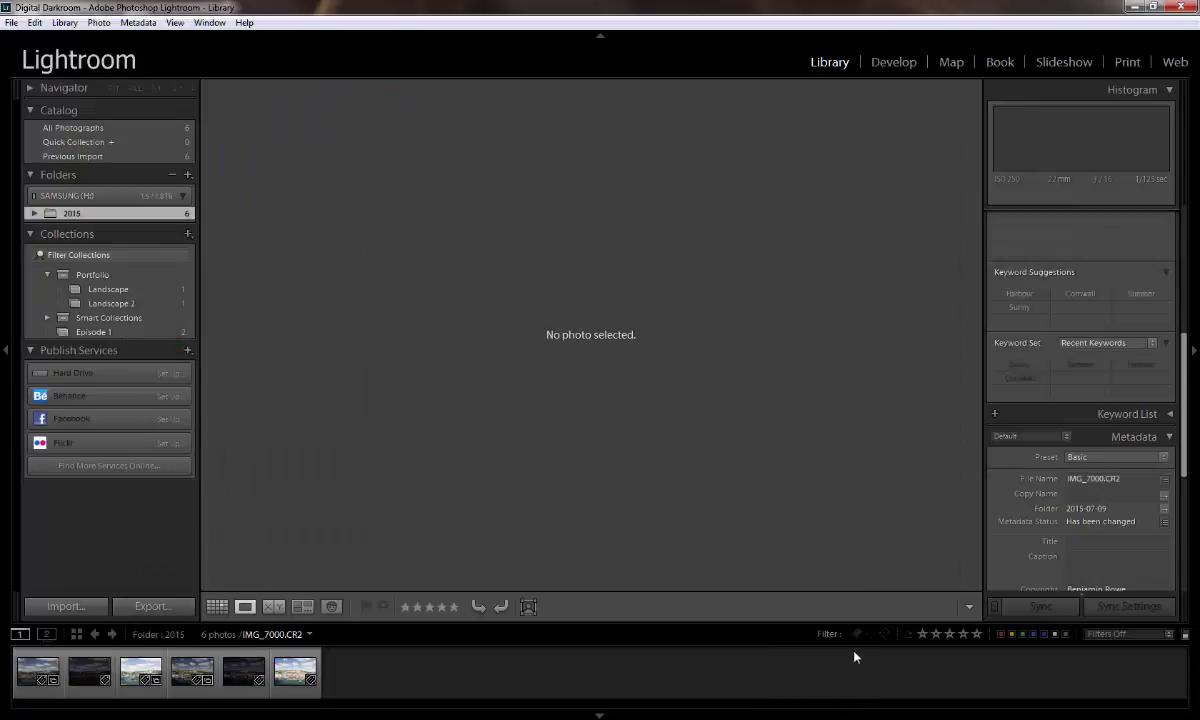
click(35, 670)
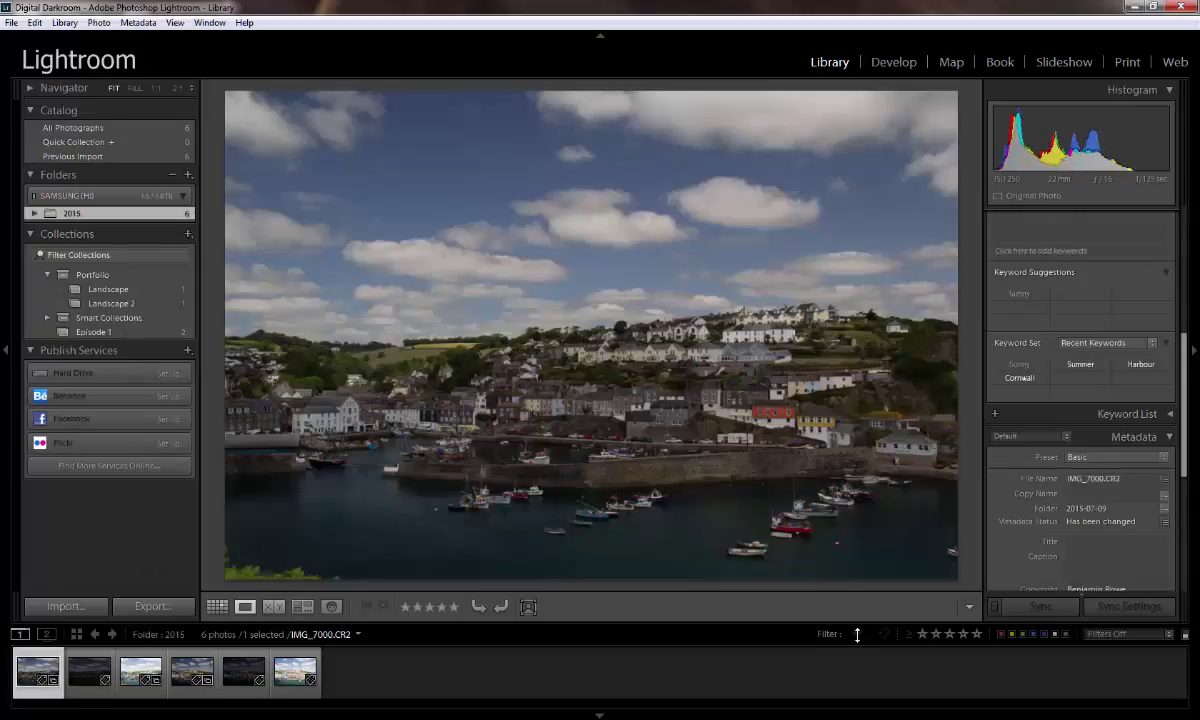
right_click(33, 662)
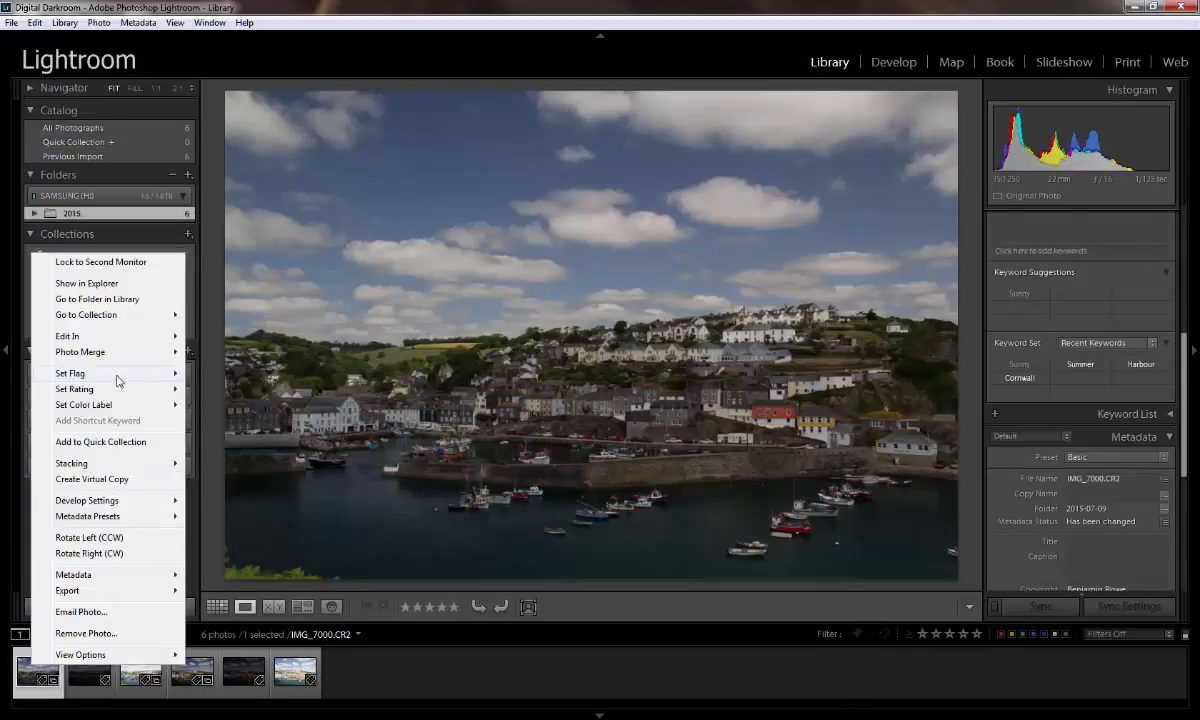
mouse_move(113, 394)
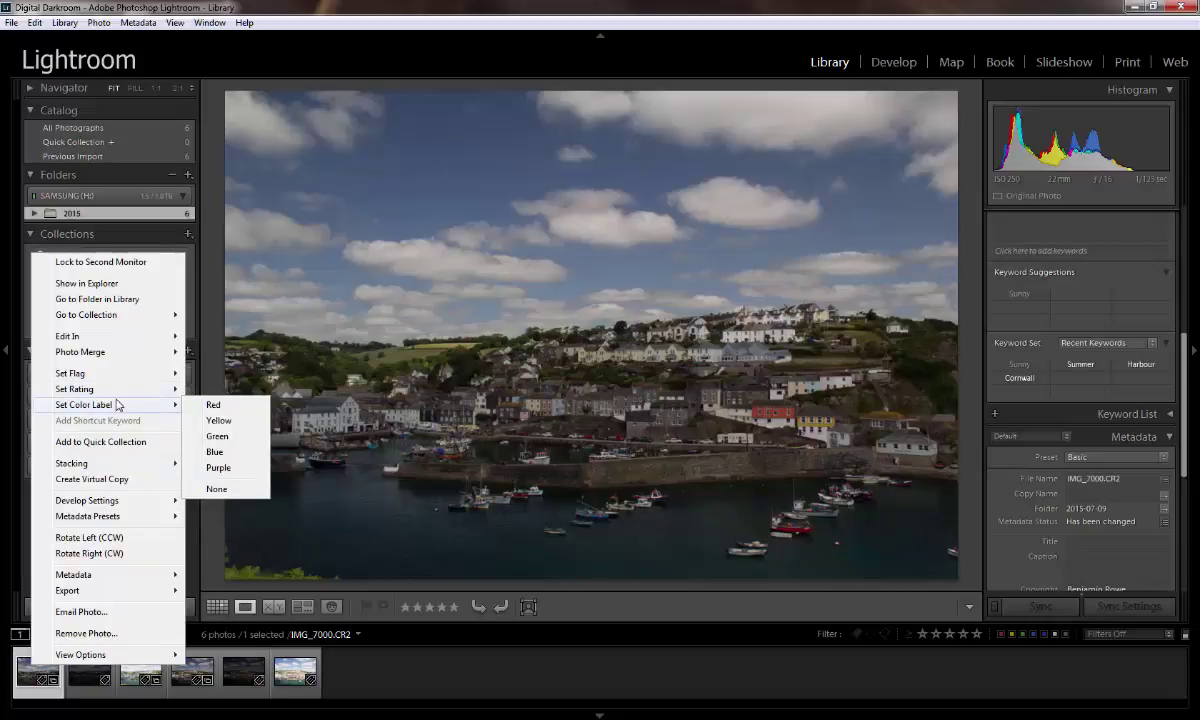
mouse_move(123, 394)
Label IMG_7000.CR2 and IMG_7015.CR2 red, and switch the red label filter on and off again
click(28, 686)
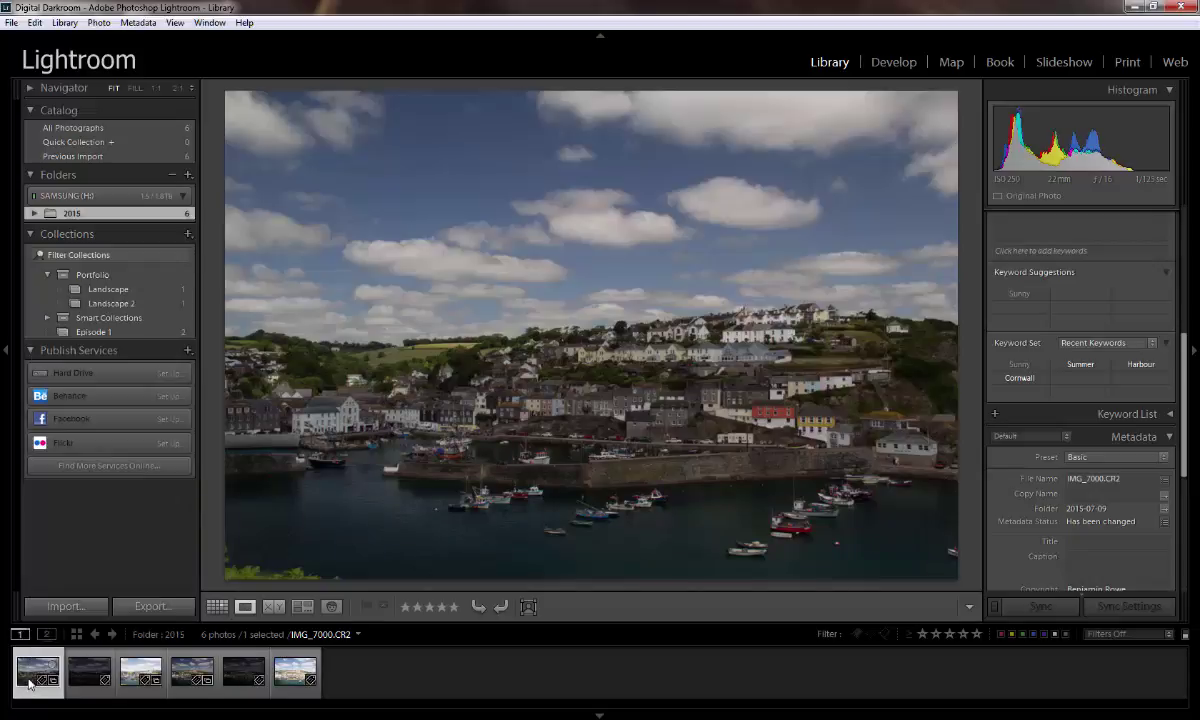
key(6)
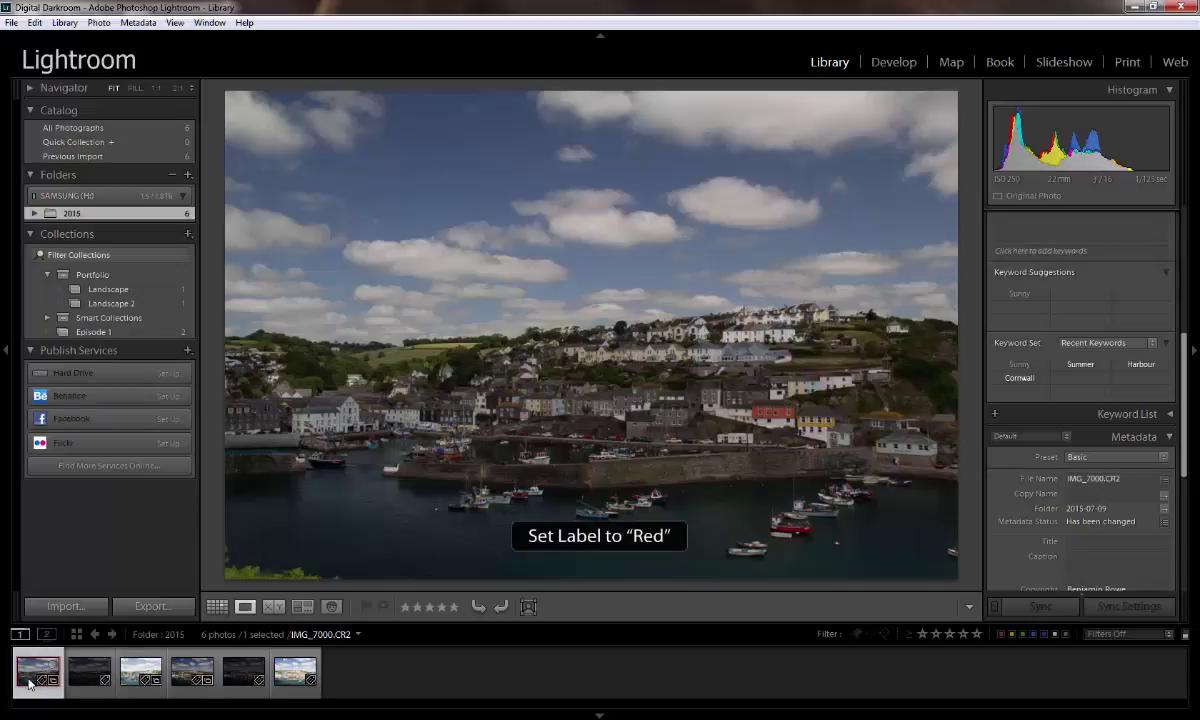
key(Right)
key(Right)
key(Right)
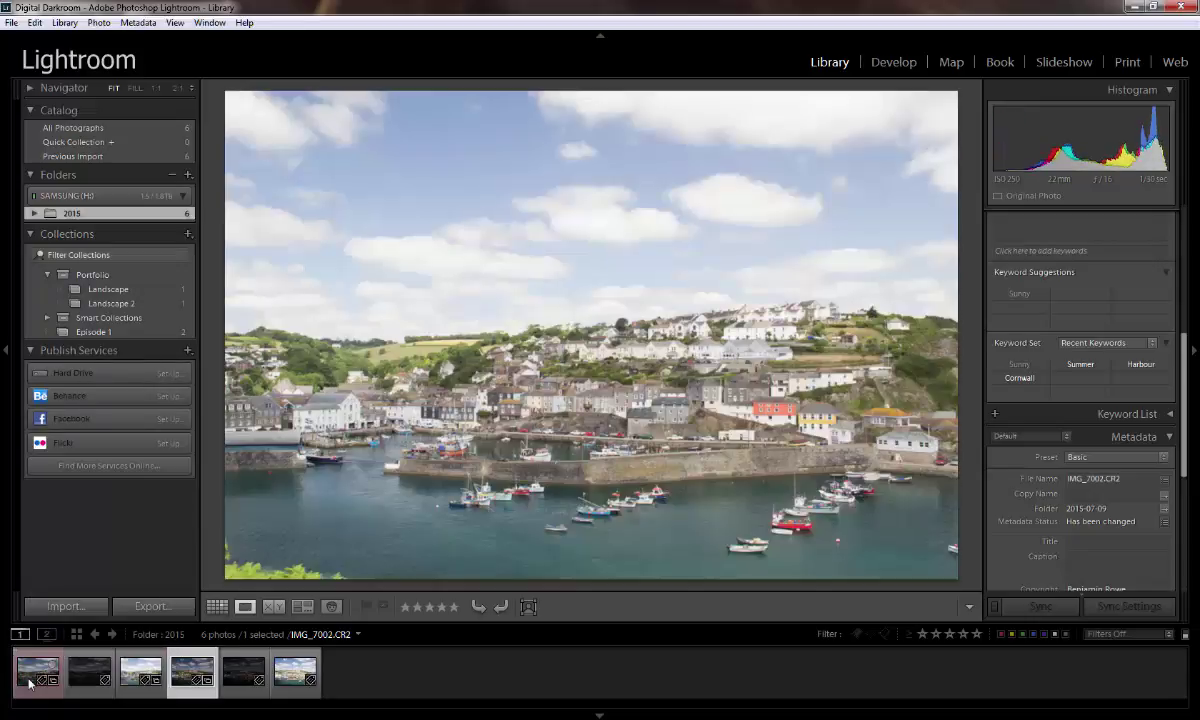
key(6)
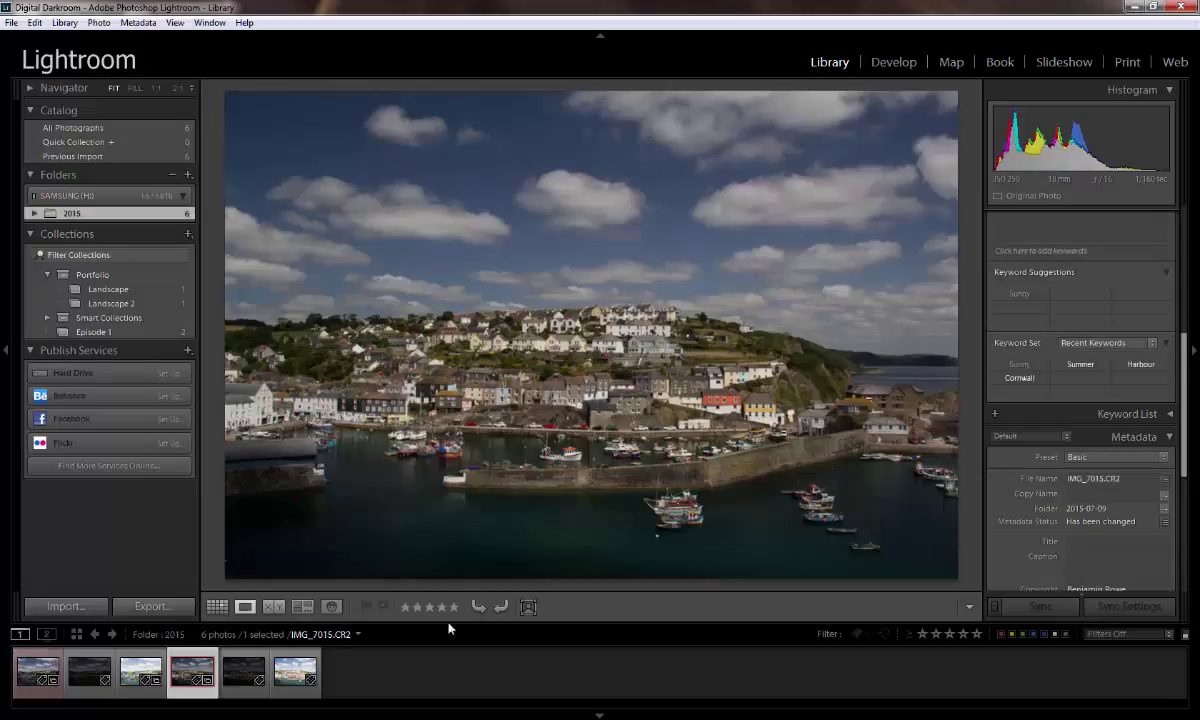
click(1000, 634)
click(1000, 634)
Rate IMG_7002.CR2 two stars, and filter the photos to two stars and higher before clearing that filter
click(141, 686)
key(2)
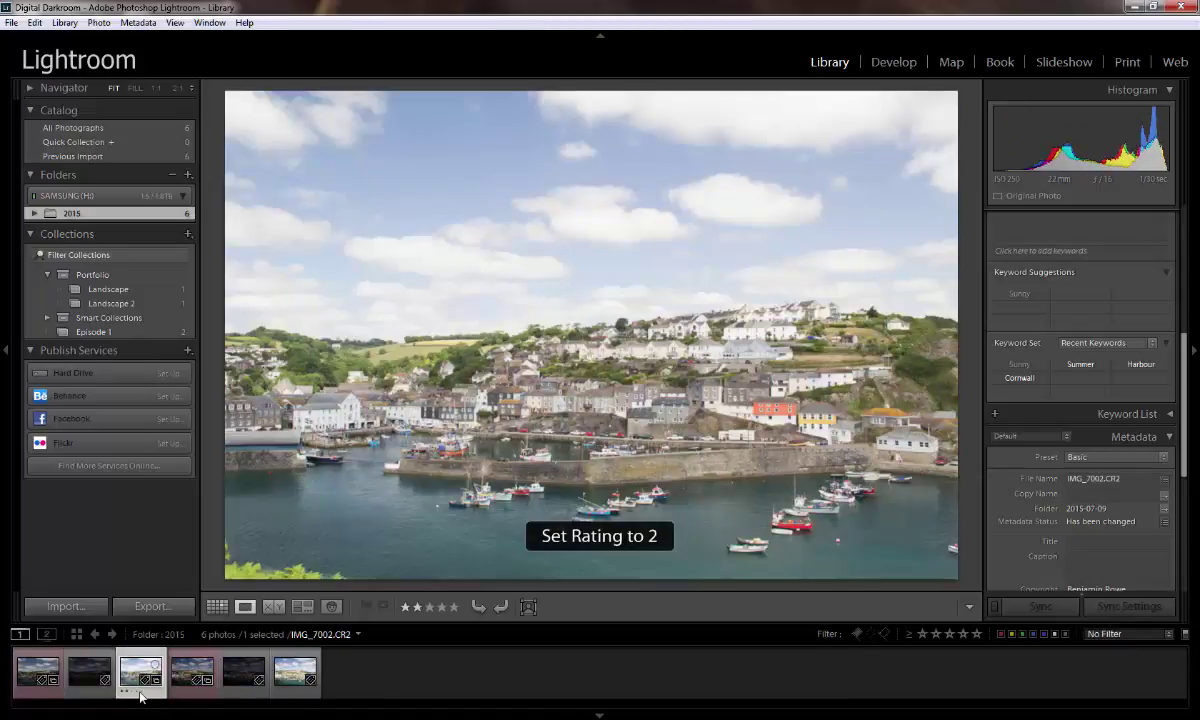
click(936, 634)
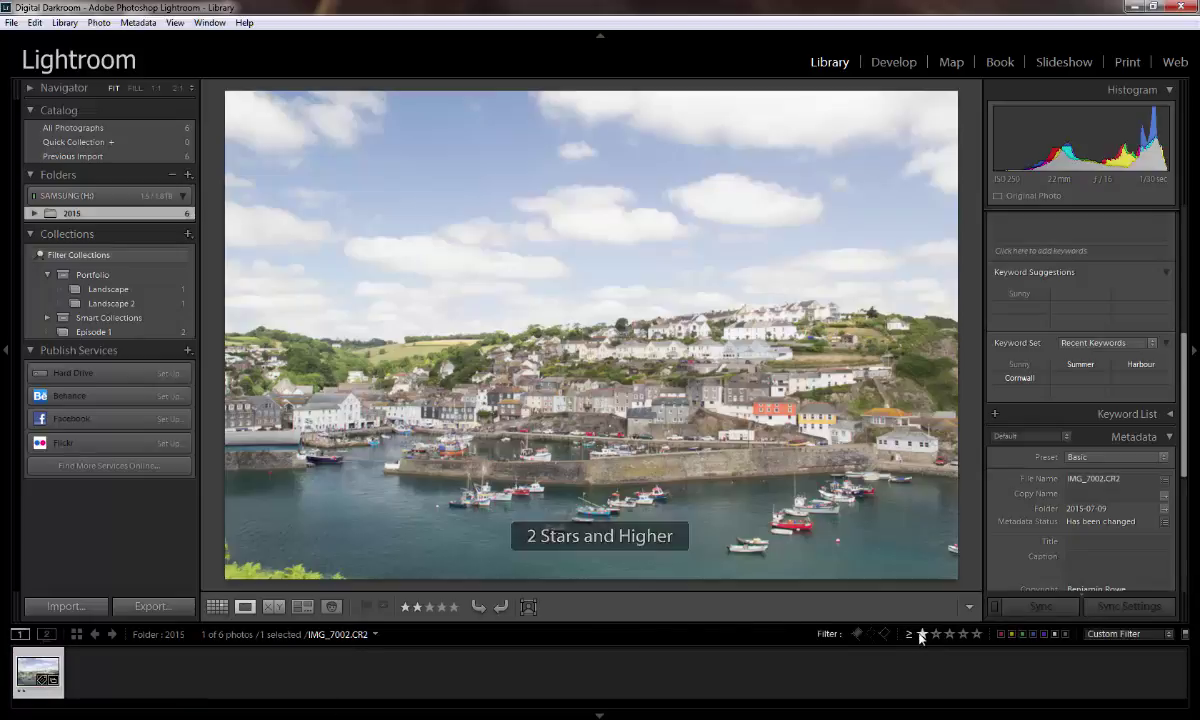
click(914, 636)
click(918, 641)
click(922, 634)
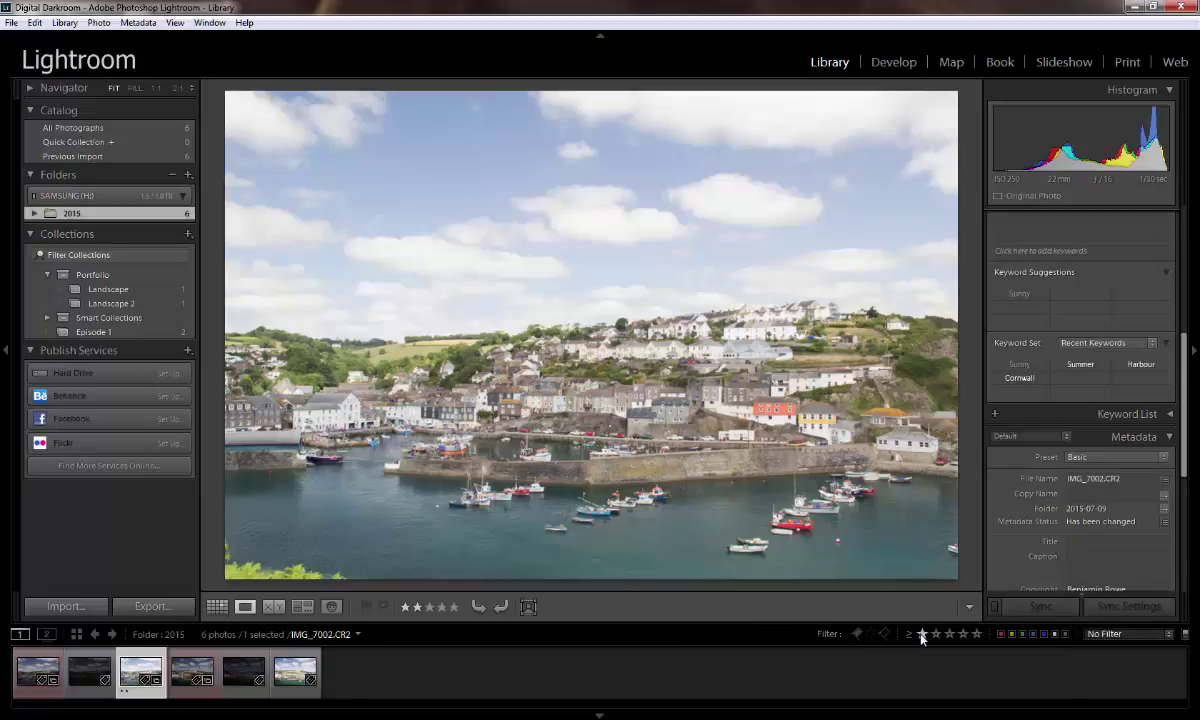
Clear the photo selection and reselect IMG_7000.CR2
click(900, 680)
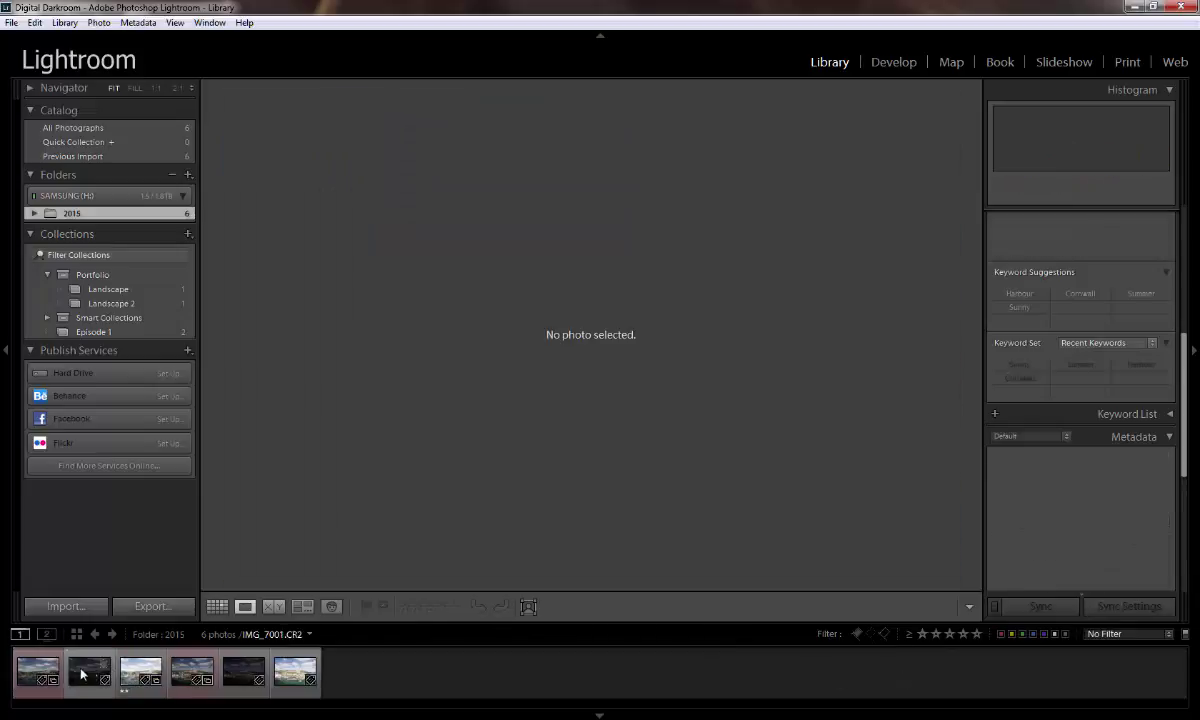
click(33, 668)
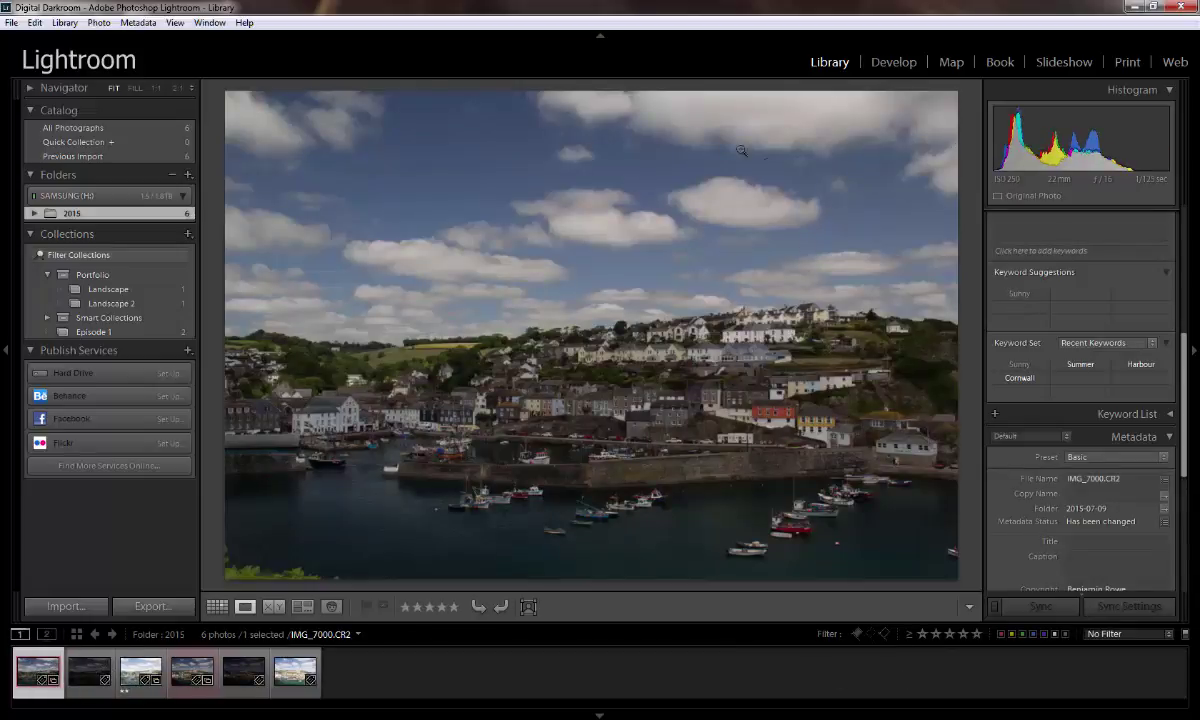